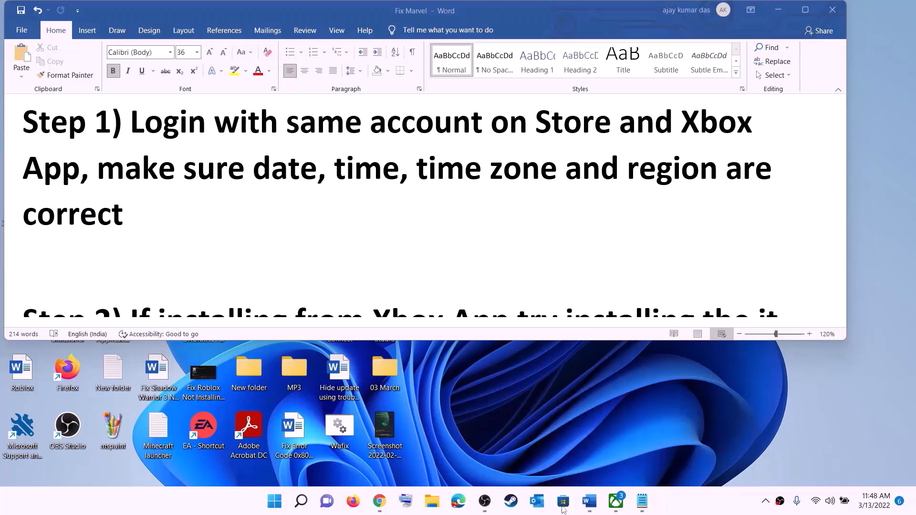
# Sign out of Microsoft Store, sign back in with the same account, and enter the Windows Security PIN.
pyautogui.click(563, 501)
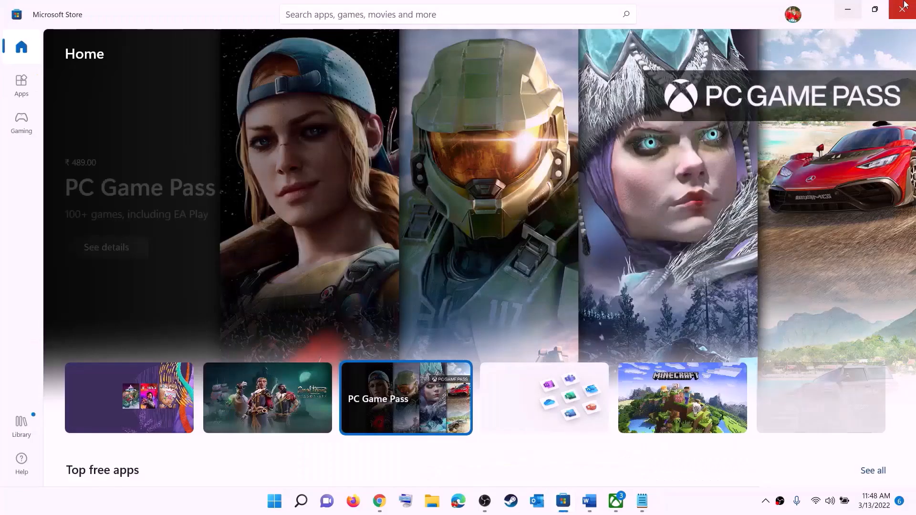
pyautogui.click(793, 15)
pyautogui.click(667, 67)
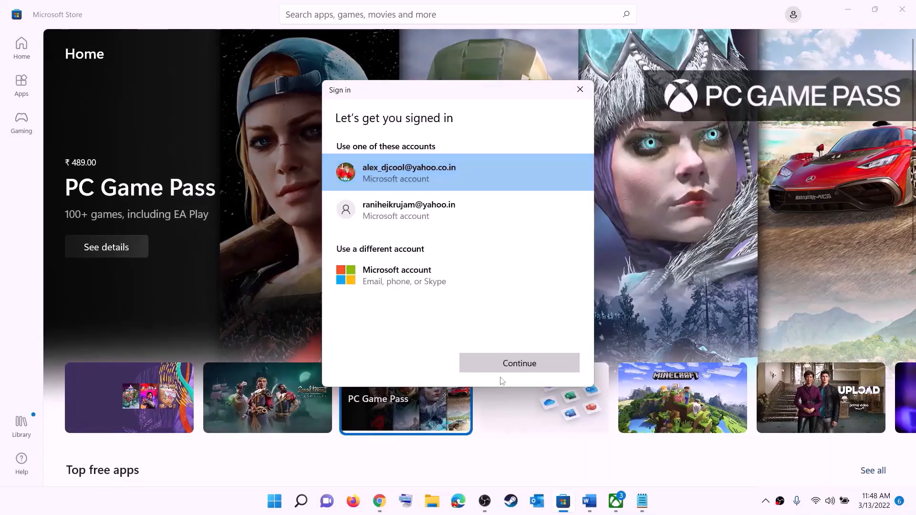
pyautogui.click(497, 365)
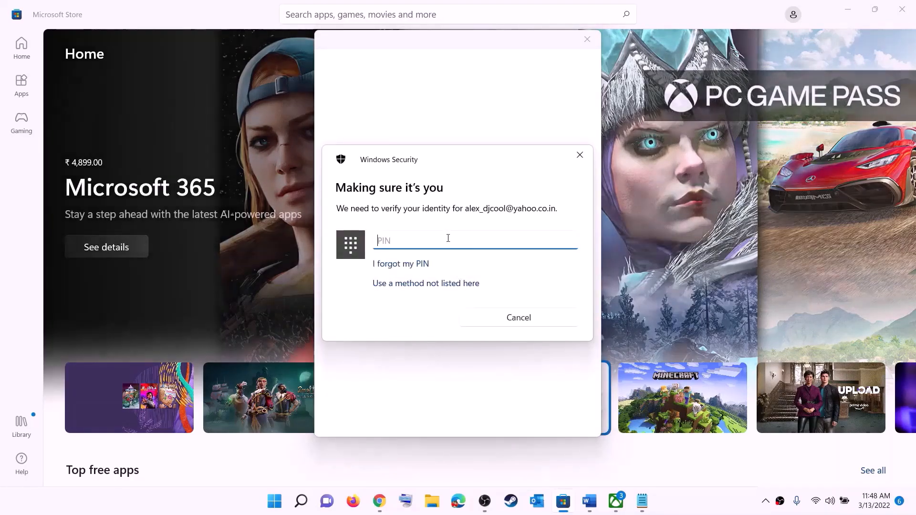
pyautogui.write('1111')
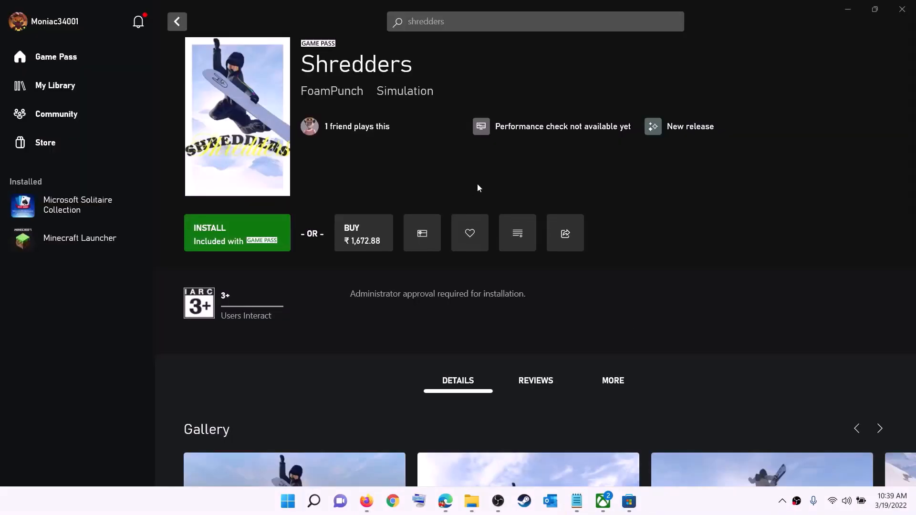
# Sign out of the Xbox app from the profile menu, then choose Sign in to log back in.
pyautogui.click(55, 24)
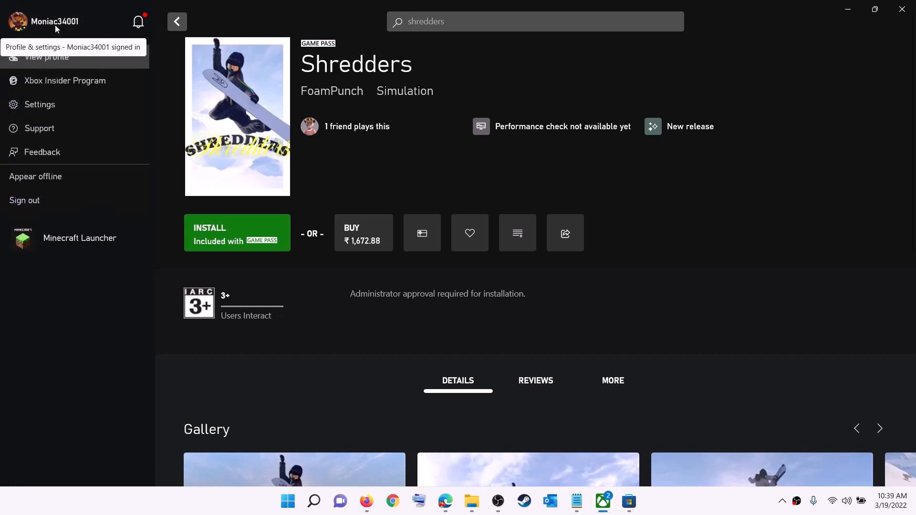
pyautogui.click(50, 203)
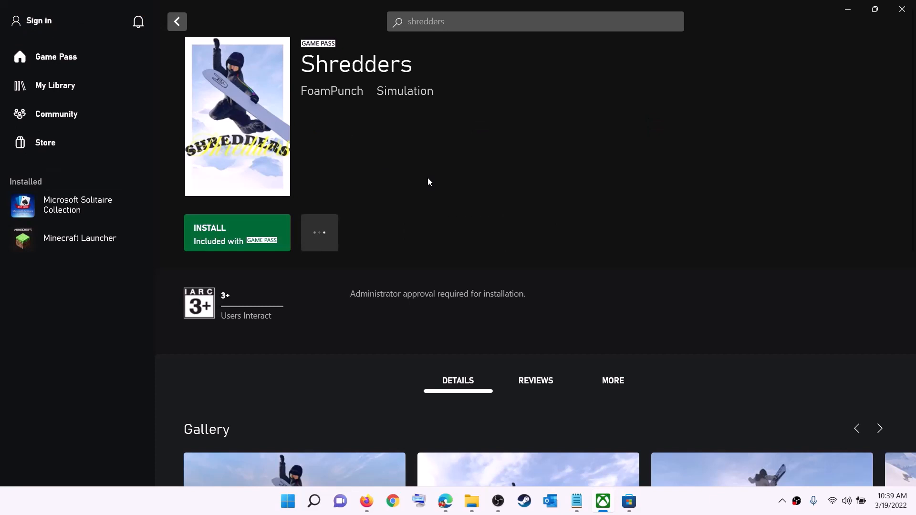
pyautogui.click(42, 22)
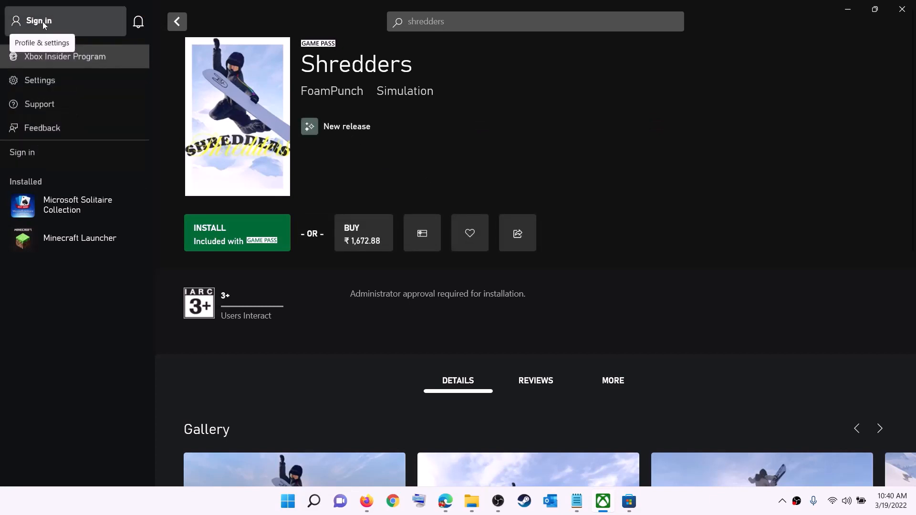
pyautogui.click(31, 152)
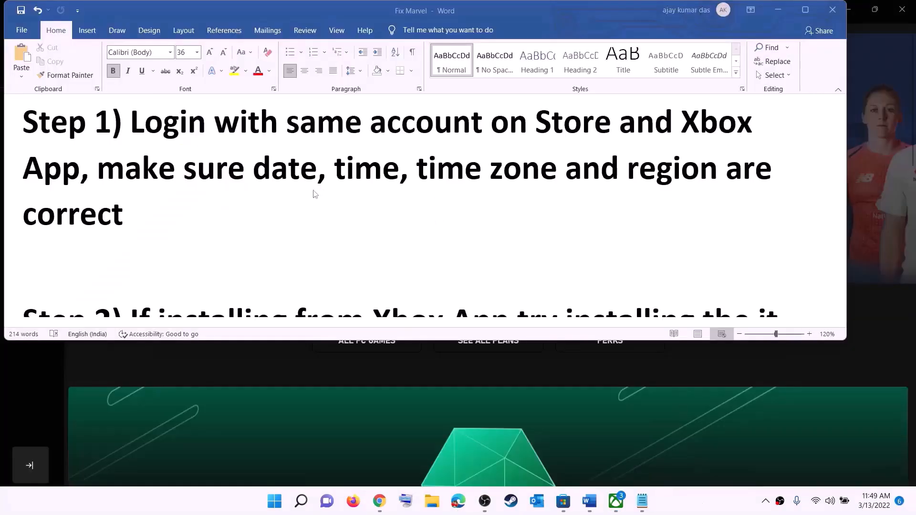
# Highlight the date, time and region reminder in Word, then open Date & time settings from the taskbar clock.
pyautogui.click(127, 171)
pyautogui.moveTo(155, 170); pyautogui.dragTo(697, 195)
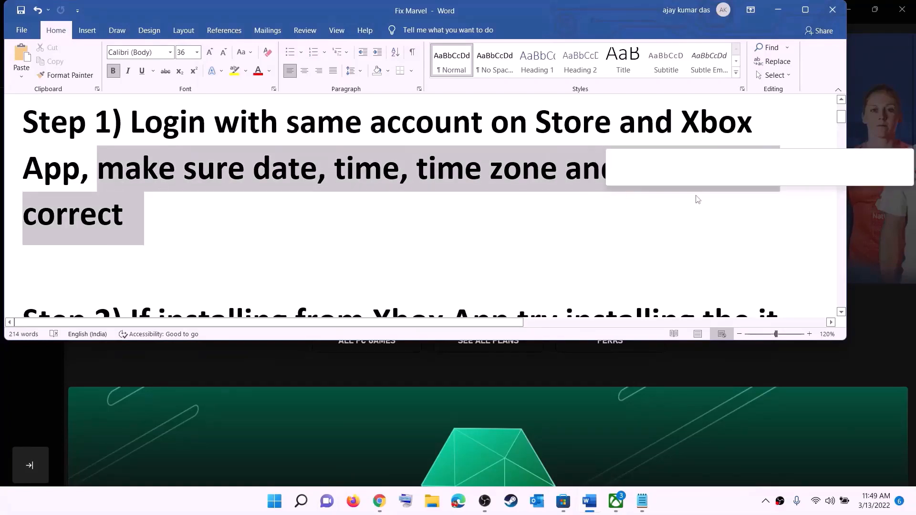
pyautogui.click(779, 9)
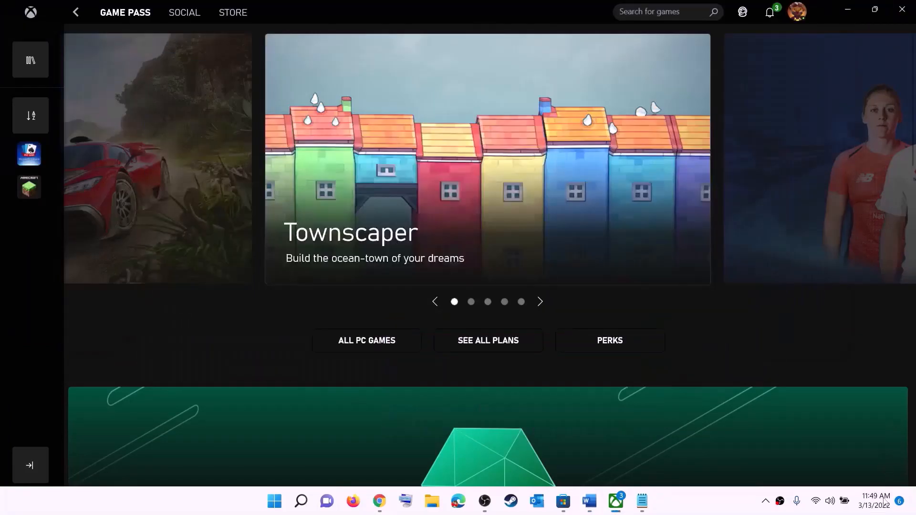
pyautogui.rightClick(870, 509)
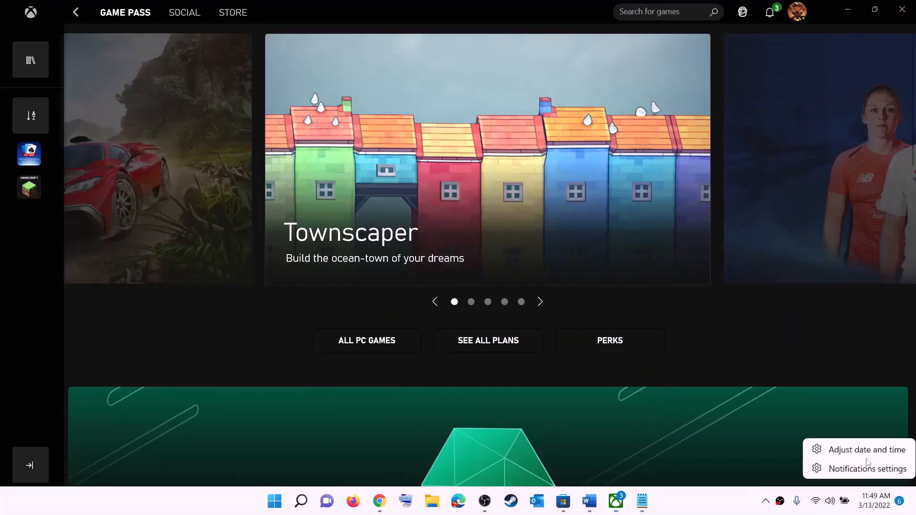
pyautogui.click(867, 450)
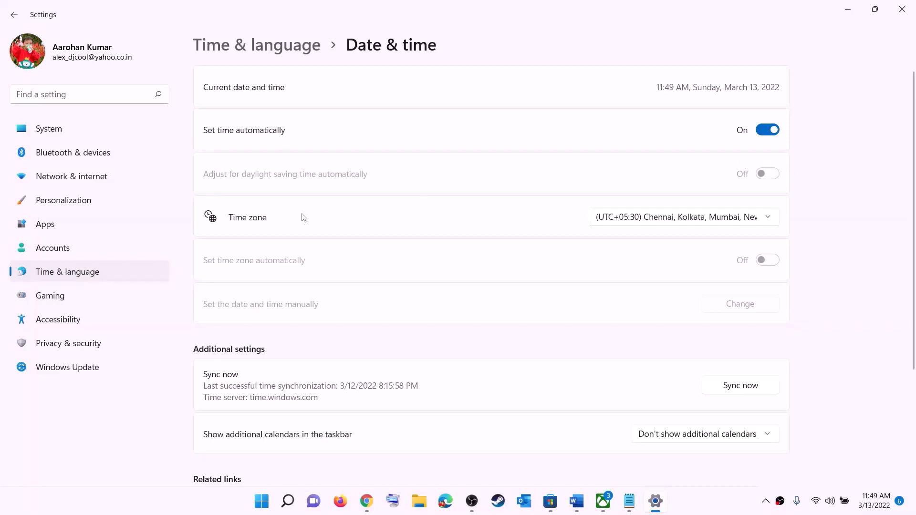
# Keep the Chennai, Kolkata, Mumbai, New Delhi time zone and sync the clock now.
pyautogui.click(679, 221)
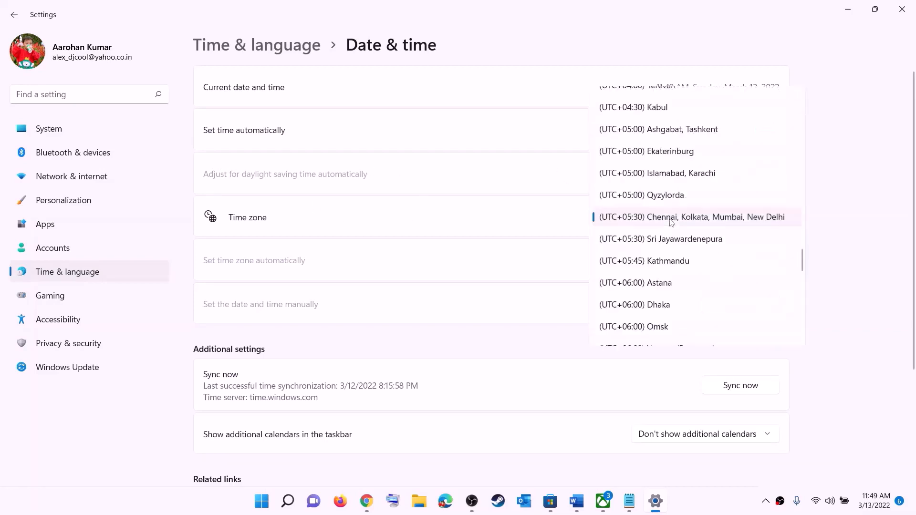
pyautogui.click(699, 219)
pyautogui.click(756, 390)
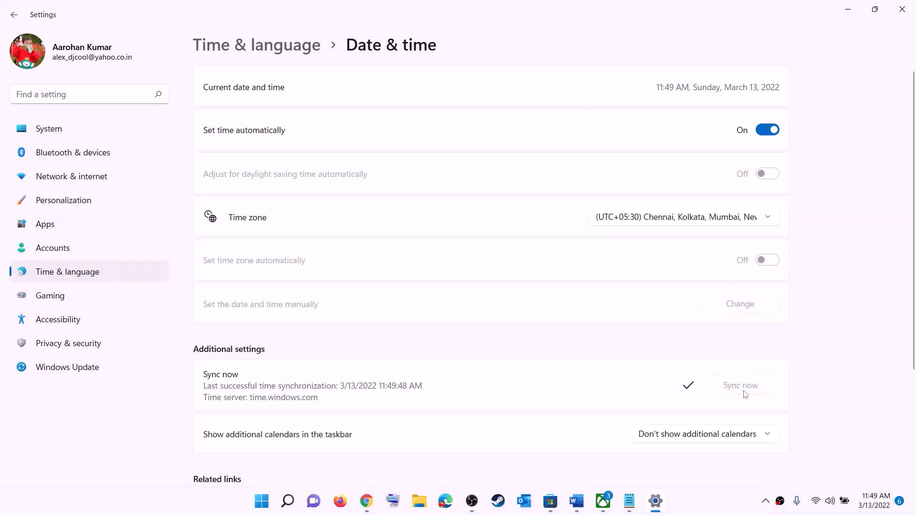
# Confirm India as the country or region in Language & region, then close Settings.
pyautogui.click(68, 273)
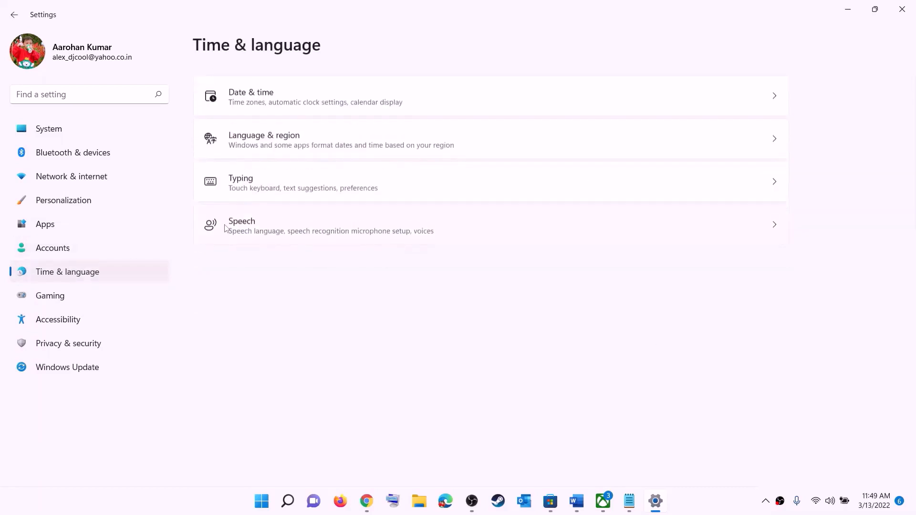
pyautogui.click(260, 145)
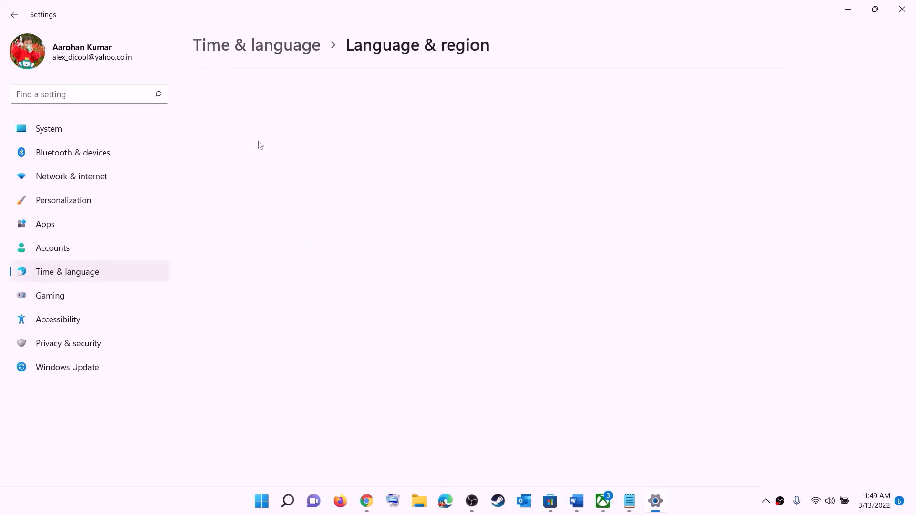
pyautogui.click(746, 269)
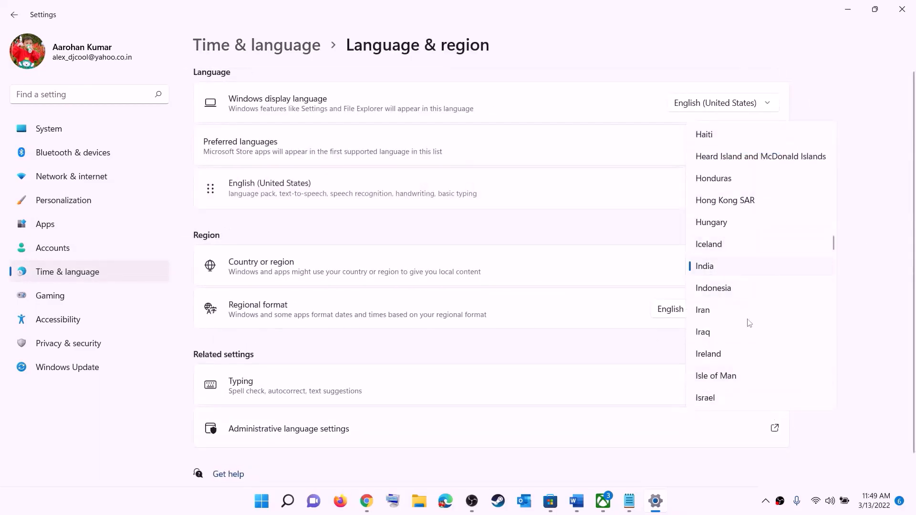
pyautogui.click(883, 179)
pyautogui.click(902, 9)
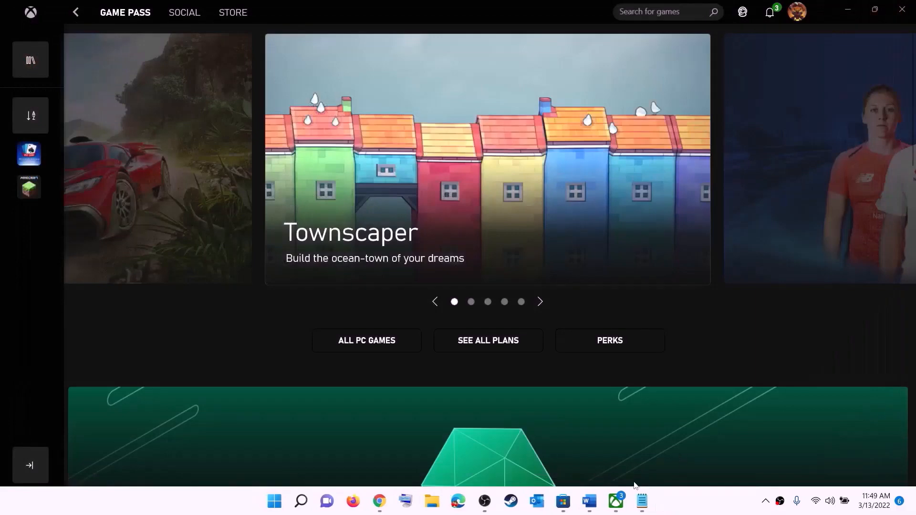
# Scroll Word to Step 2, highlight the Microsoft Store library advice, and switch to Microsoft Store.
pyautogui.click(590, 502)
pyautogui.scroll(-2, 191, 210)
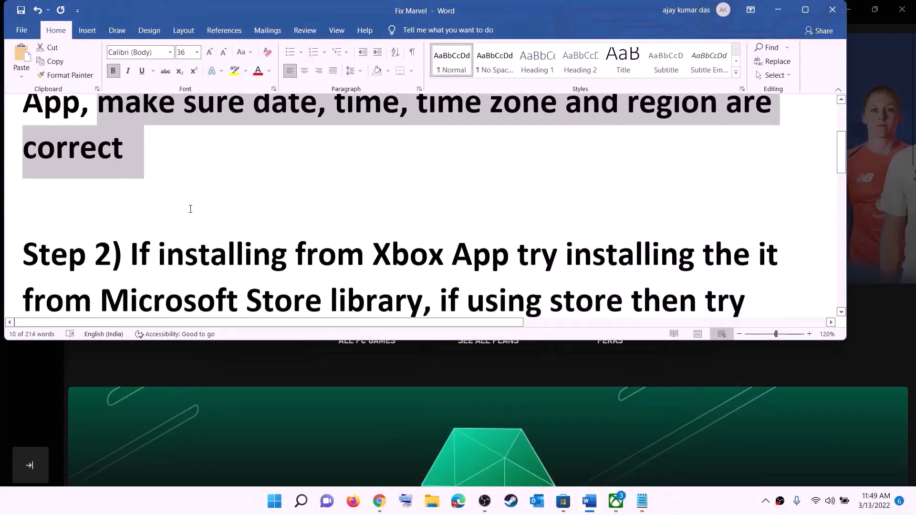
pyautogui.scroll(-1, 190, 210)
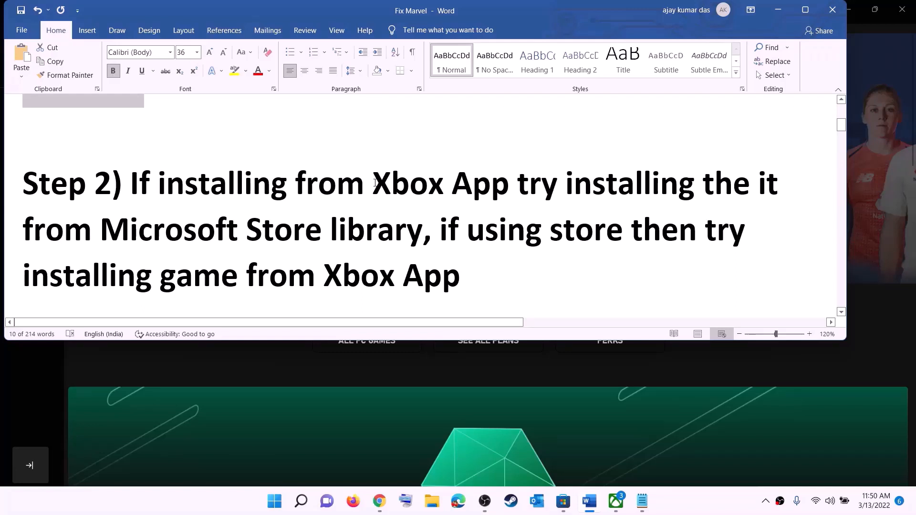
pyautogui.moveTo(374, 184); pyautogui.dragTo(423, 231)
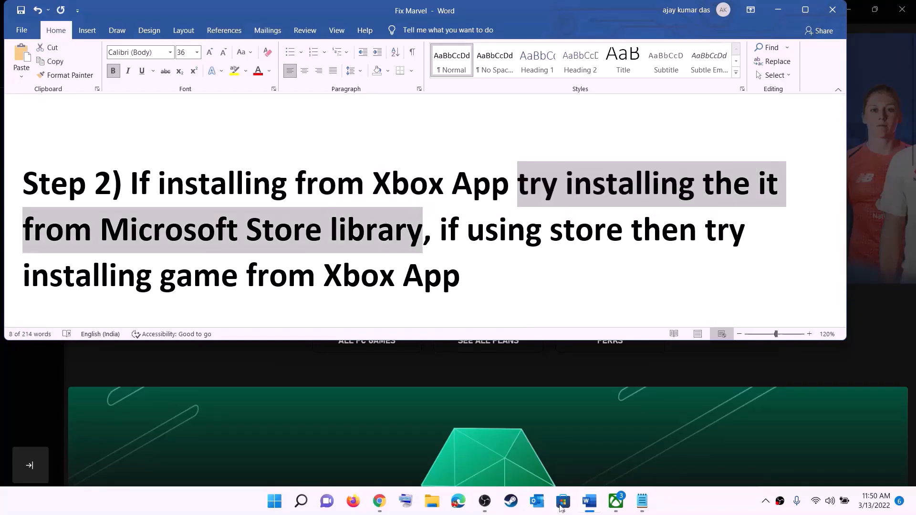
pyautogui.click(562, 505)
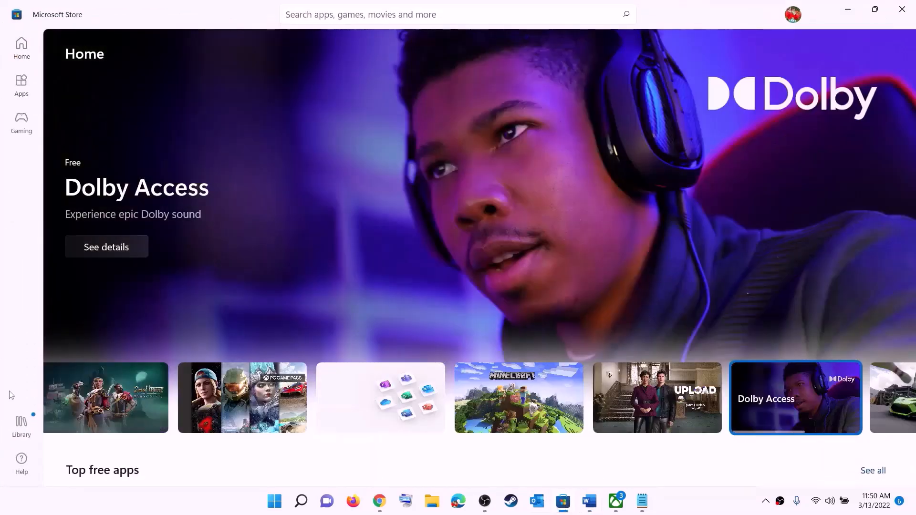
# Open the Store Library and scroll through the 33 updates and downloads marked Update available.
pyautogui.click(21, 426)
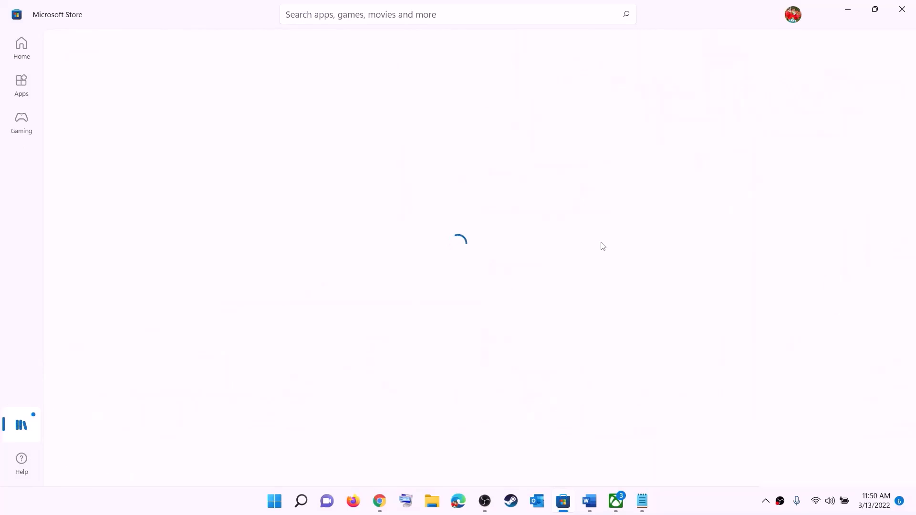
pyautogui.scroll(-1, 627, 300)
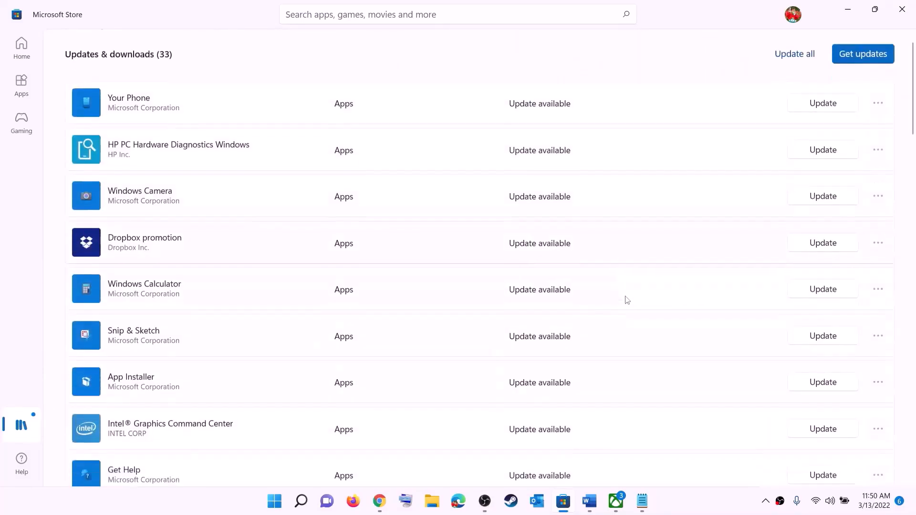
pyautogui.scroll(-5, 549, 342)
pyautogui.scroll(6, 548, 389)
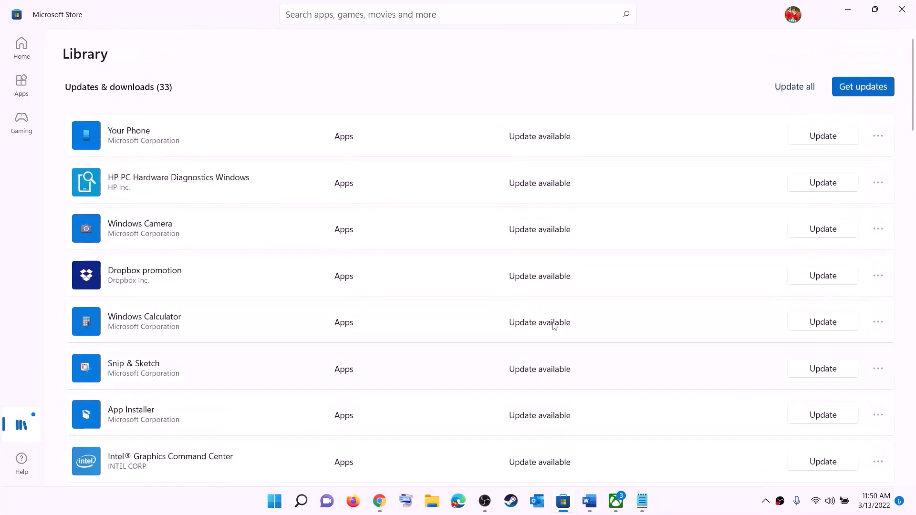
pyautogui.scroll(-15, 554, 326)
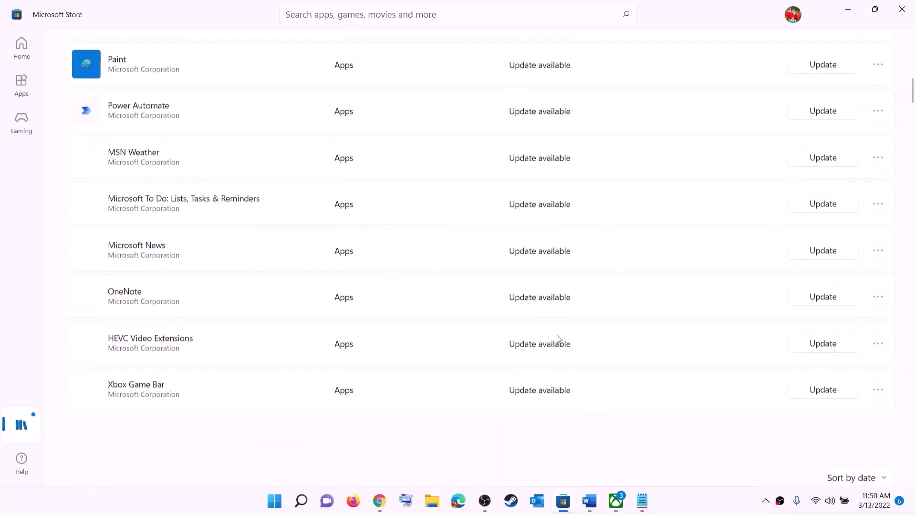
pyautogui.scroll(15, 591, 304)
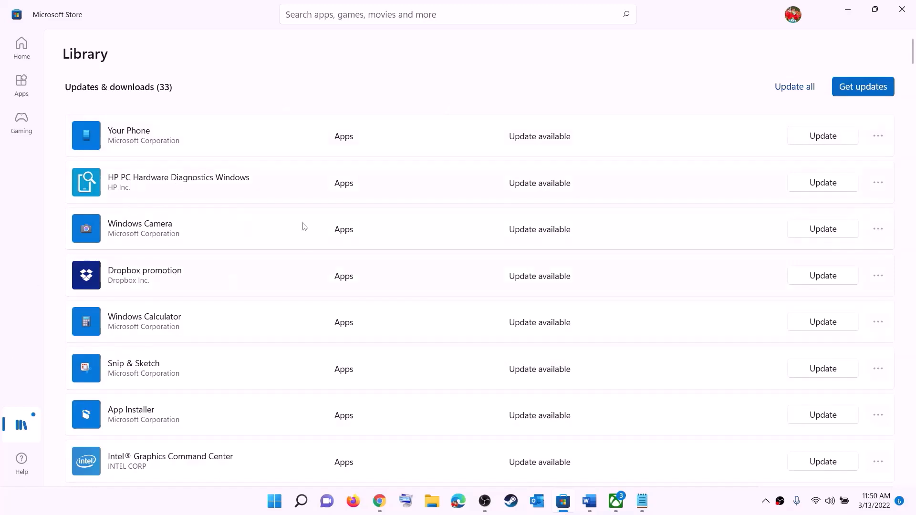
# In the Word guide, highlight 'using store' and 'installing game from Xbox App'.
pyautogui.click(590, 502)
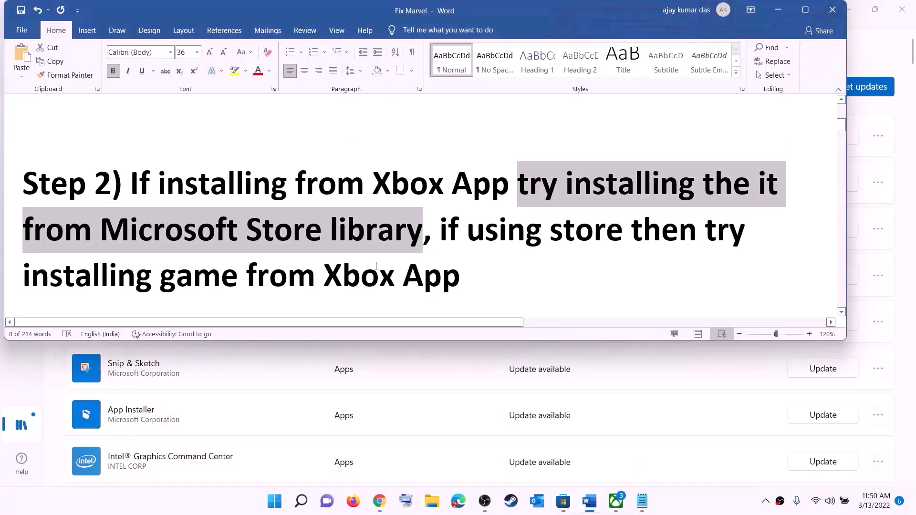
pyautogui.click(468, 225)
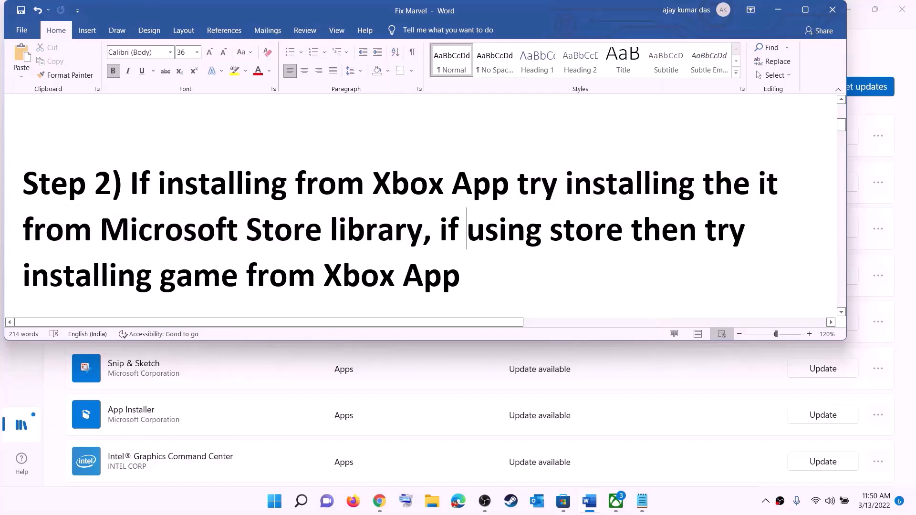
pyautogui.moveTo(467, 225); pyautogui.dragTo(631, 232)
pyautogui.moveTo(144, 264); pyautogui.dragTo(470, 275)
# Switch to the Xbox app, begin a game search, then minimize the app.
pyautogui.click(615, 501)
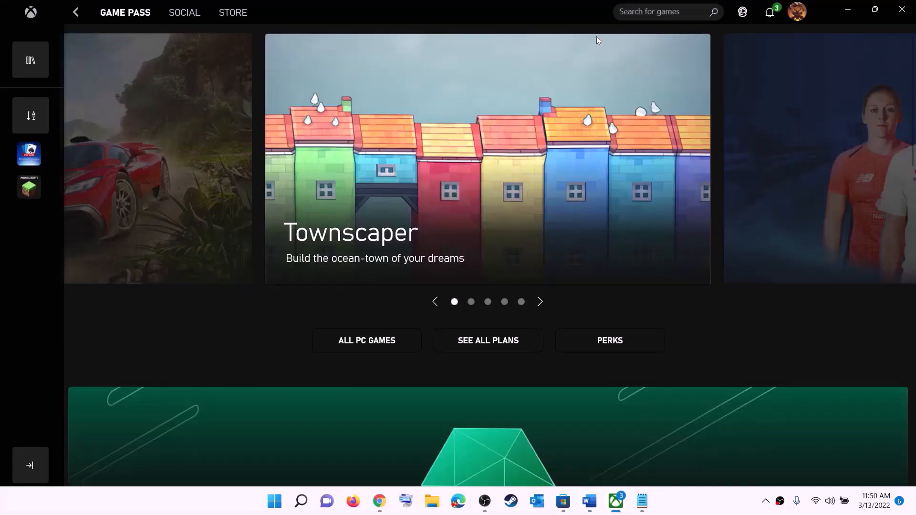
pyautogui.click(643, 10)
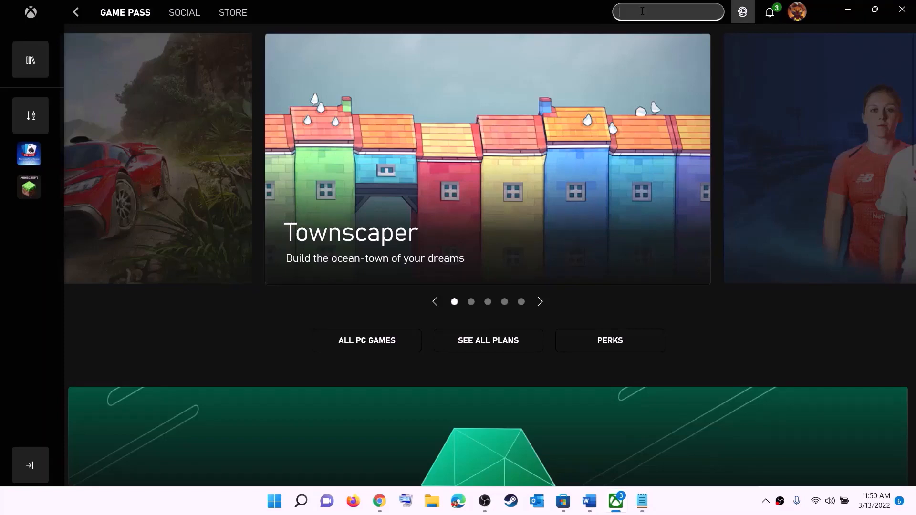
pyautogui.click(848, 10)
# Scroll Word to Step 3 and copy the whole PowerShell command paragraph.
pyautogui.click(485, 229)
pyautogui.scroll(-5, 283, 250)
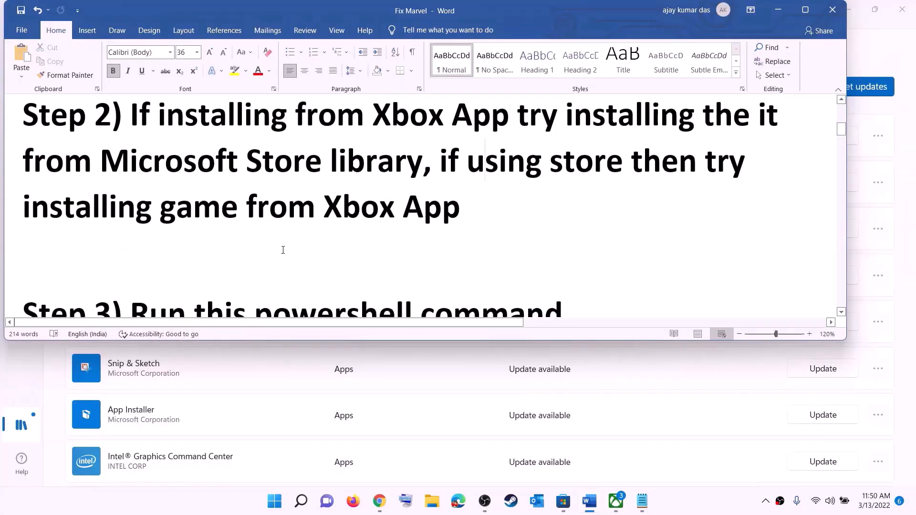
pyautogui.scroll(-1, 290, 227)
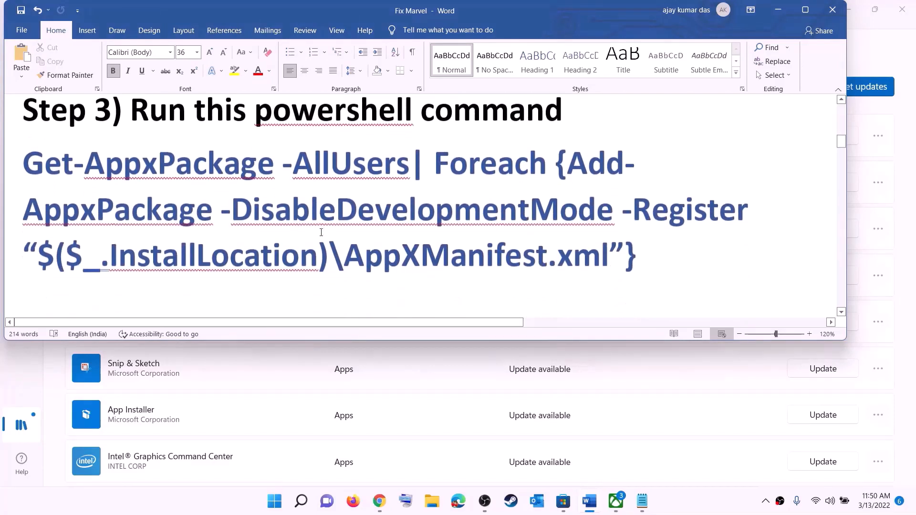
pyautogui.tripleClick(640, 256)
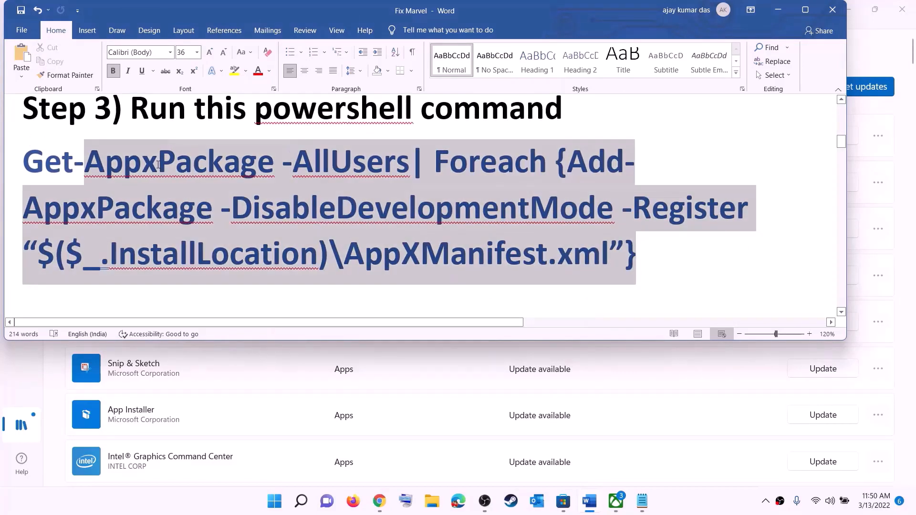
pyautogui.rightClick(127, 187)
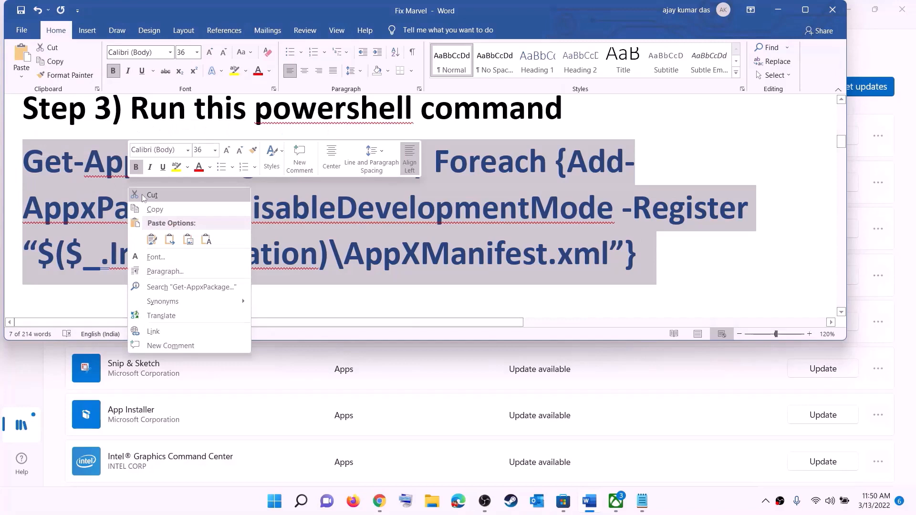
pyautogui.click(162, 210)
pyautogui.click(275, 501)
# Run the copied re-registration command in Windows PowerShell as administrator, then close PowerShell.
pyautogui.write('powers')
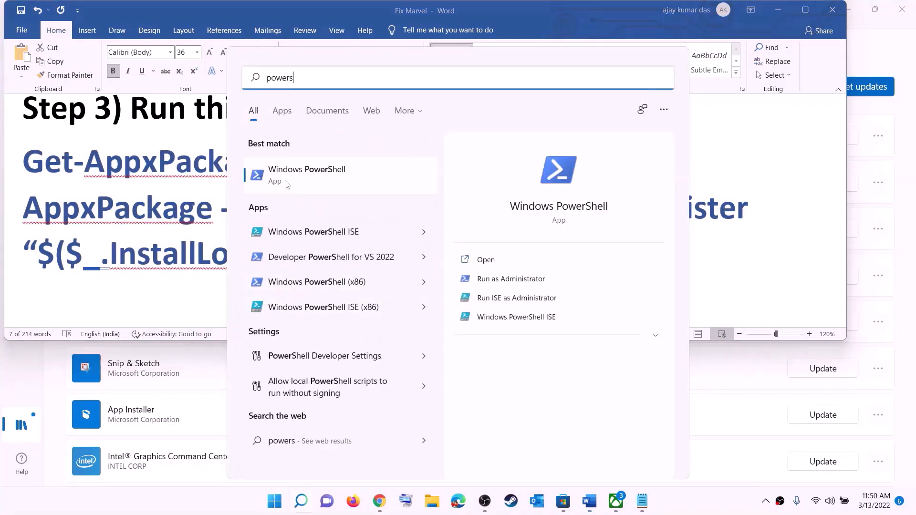
pyautogui.rightClick(321, 178)
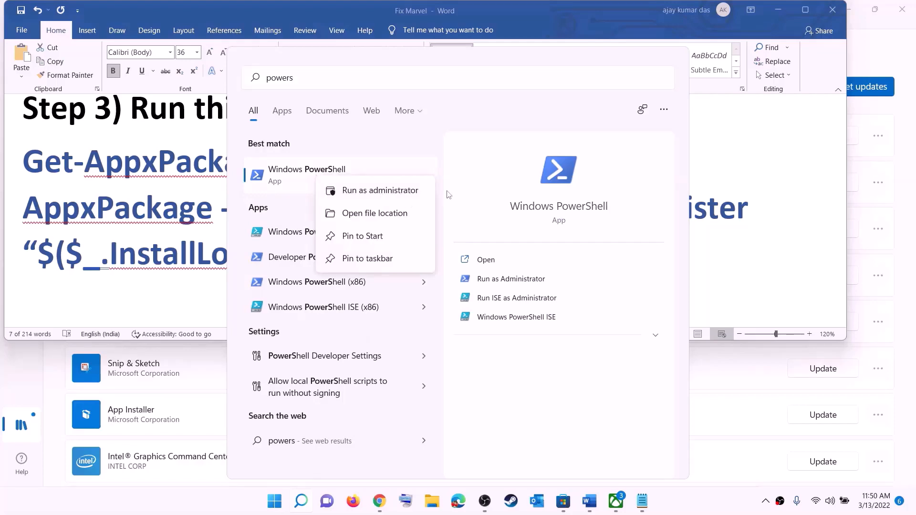
pyautogui.click(407, 197)
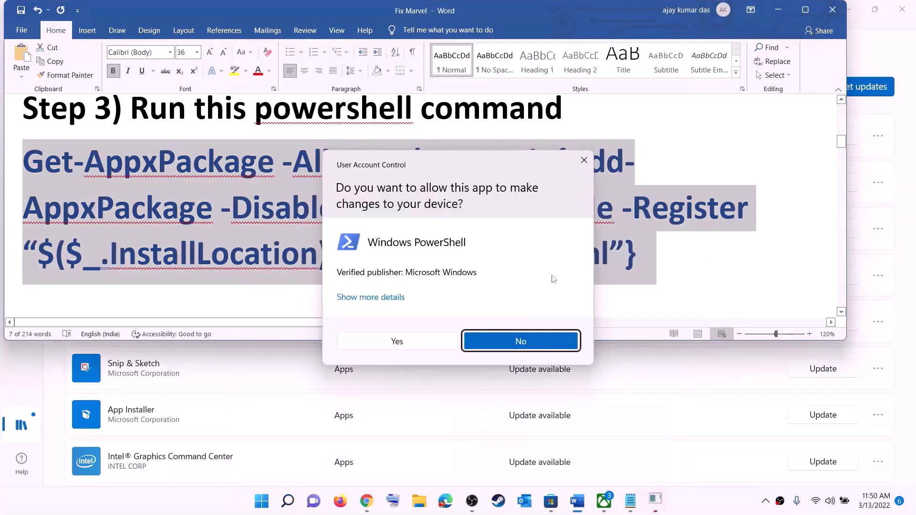
pyautogui.click(416, 344)
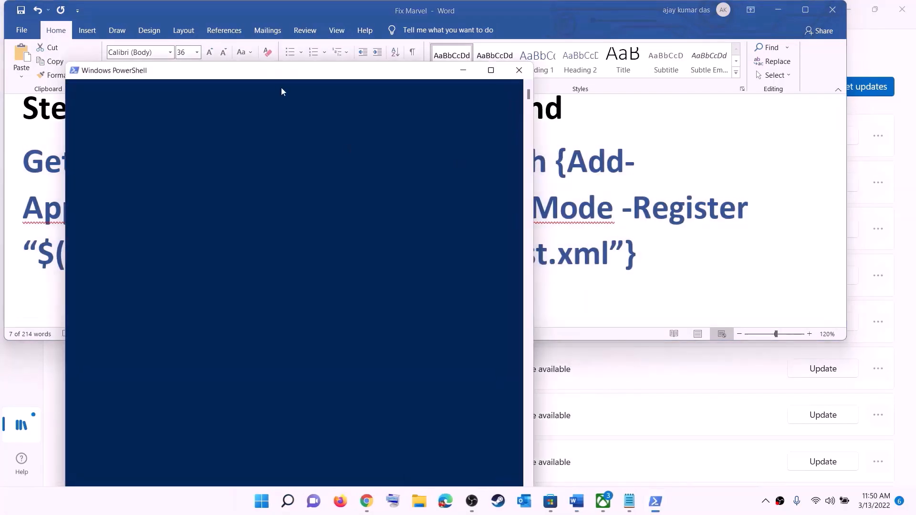
pyautogui.rightClick(381, 187)
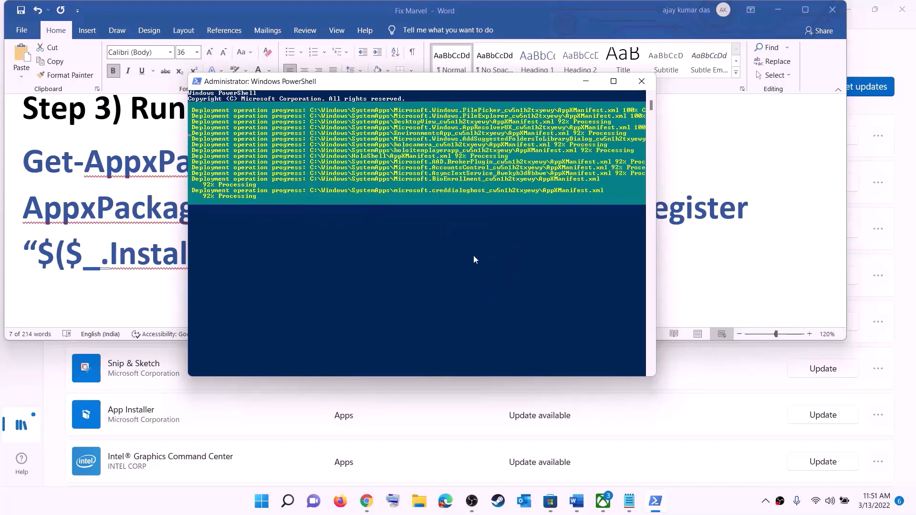
pyautogui.click(690, 503)
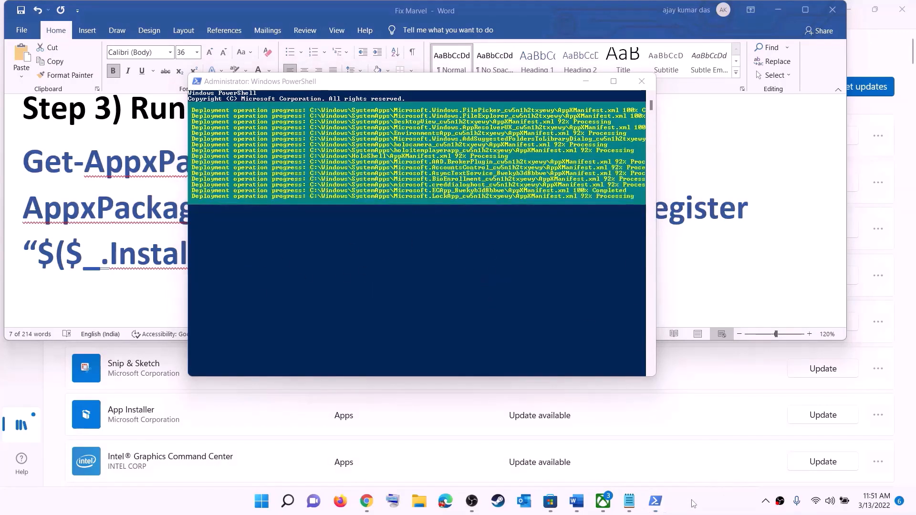
pyautogui.click(642, 81)
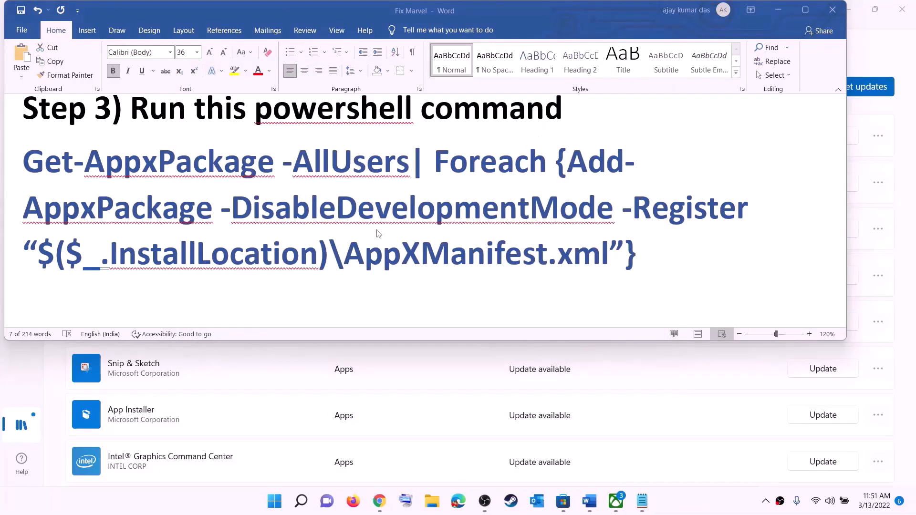
# Enlarge the Step 4 cache folder path line in Word to 14 pt.
pyautogui.scroll(-5, 316, 173)
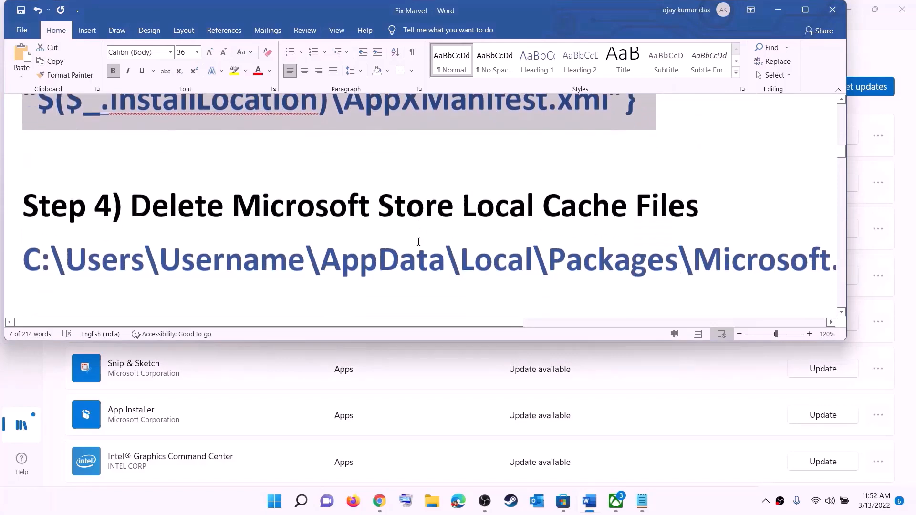
pyautogui.scroll(1, 316, 173)
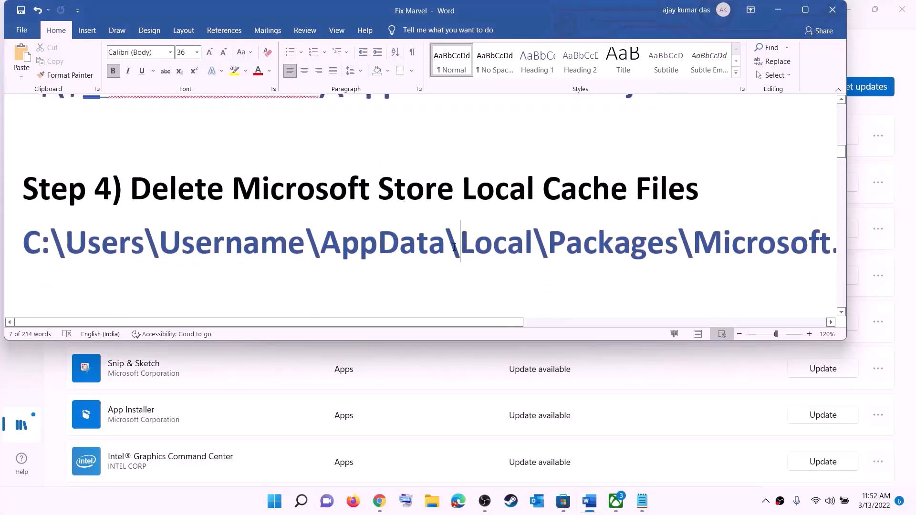
pyautogui.tripleClick(454, 249)
pyautogui.click(197, 52)
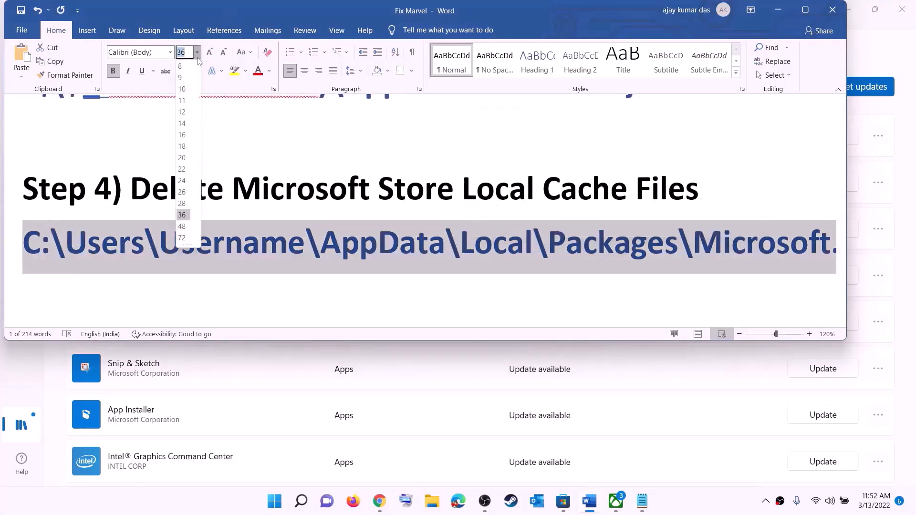
pyautogui.click(182, 124)
pyautogui.click(455, 249)
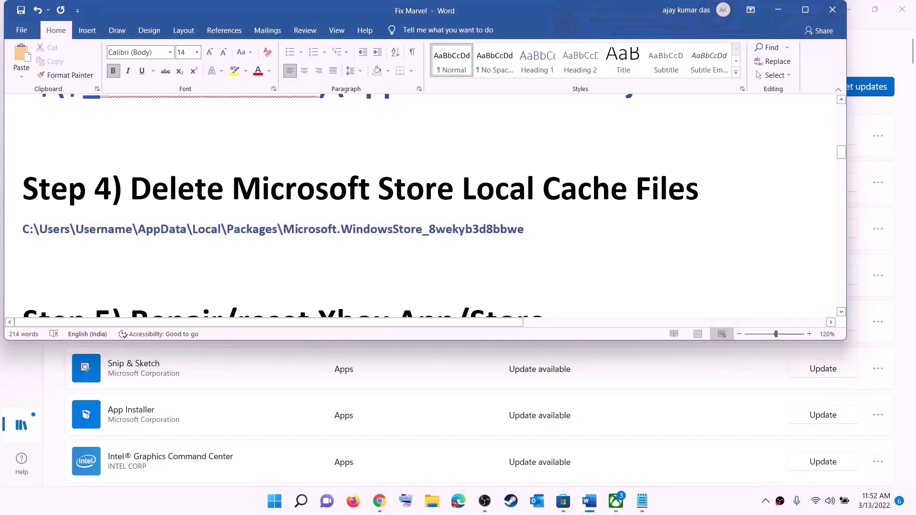
pyautogui.click(429, 504)
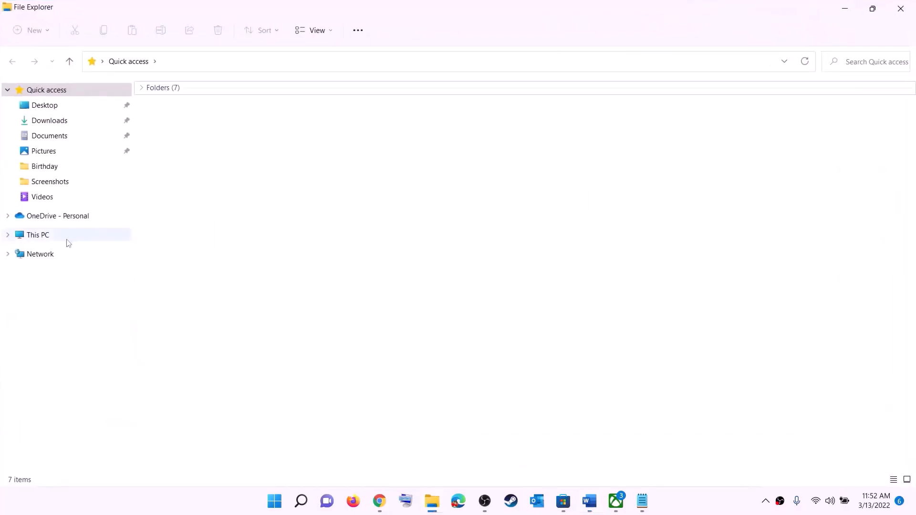
# Browse from This PC through Windows (C:) and Users into the user's profile folder.
pyautogui.click(38, 235)
pyautogui.doubleClick(210, 194)
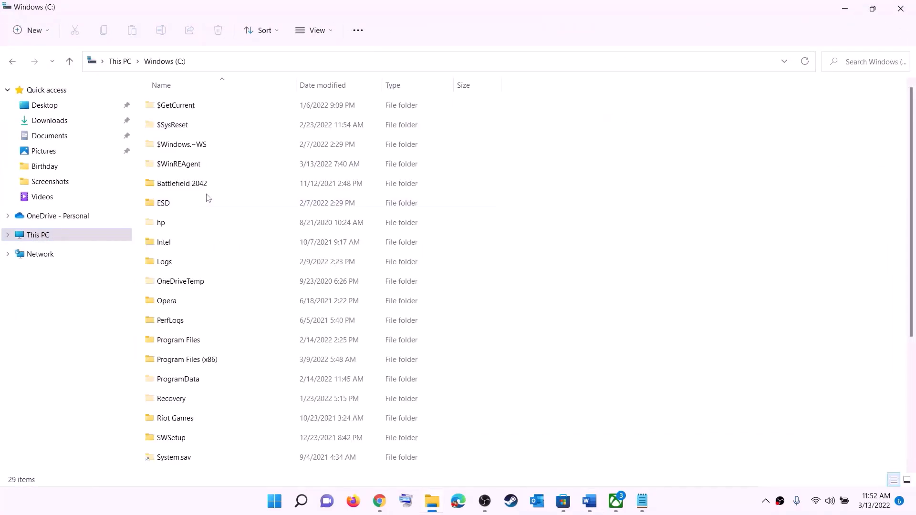
pyautogui.scroll(-3, 236, 294)
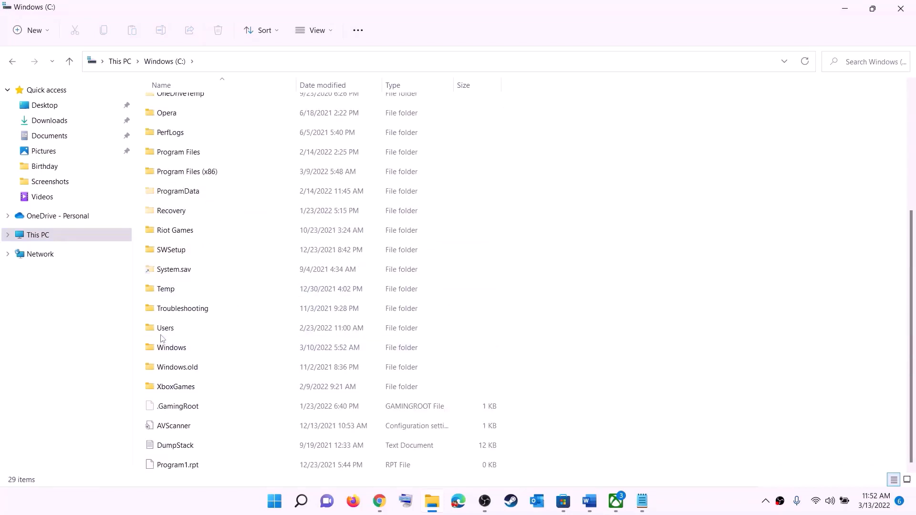
pyautogui.click(216, 333)
pyautogui.doubleClick(197, 331)
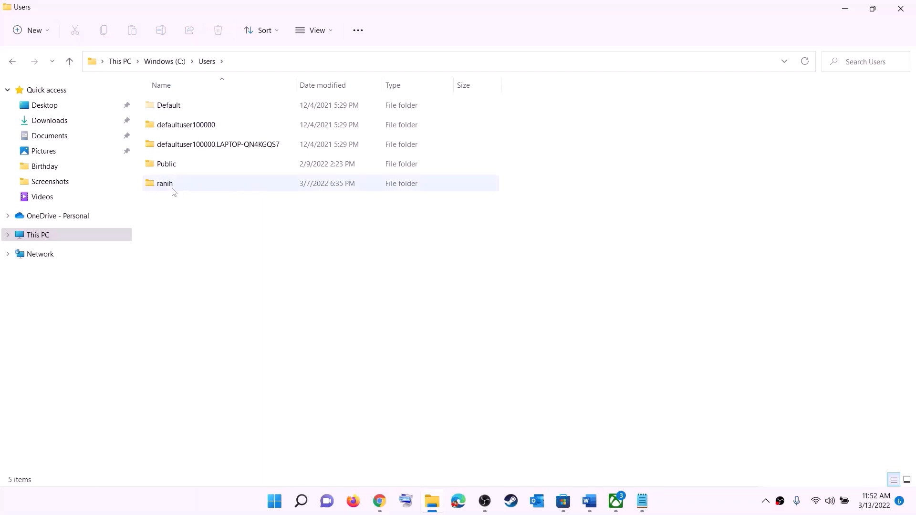
pyautogui.doubleClick(172, 188)
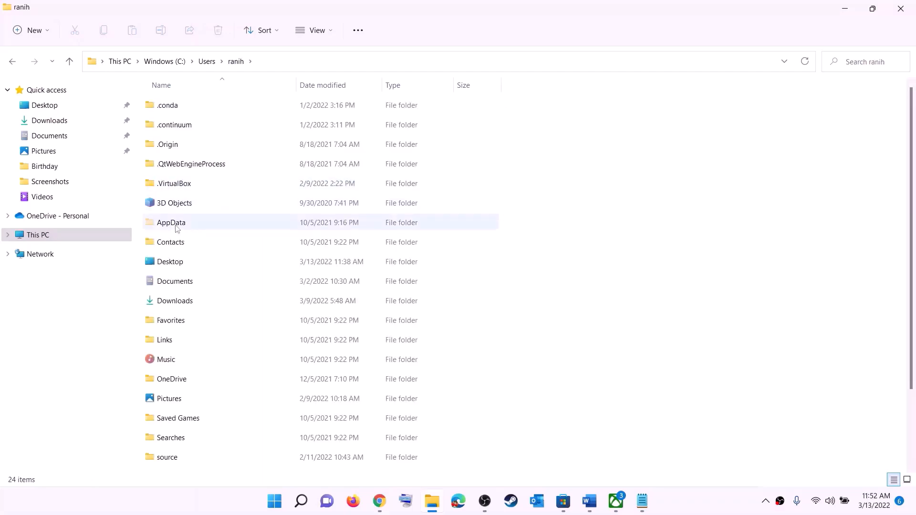
# Turn on Hidden items in the View options and open the AppData folder.
pyautogui.click(161, 224)
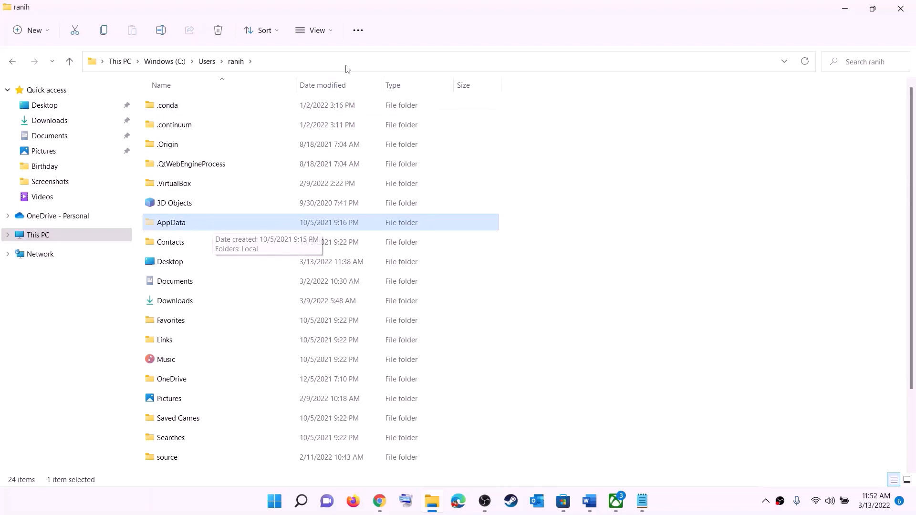
pyautogui.click(333, 31)
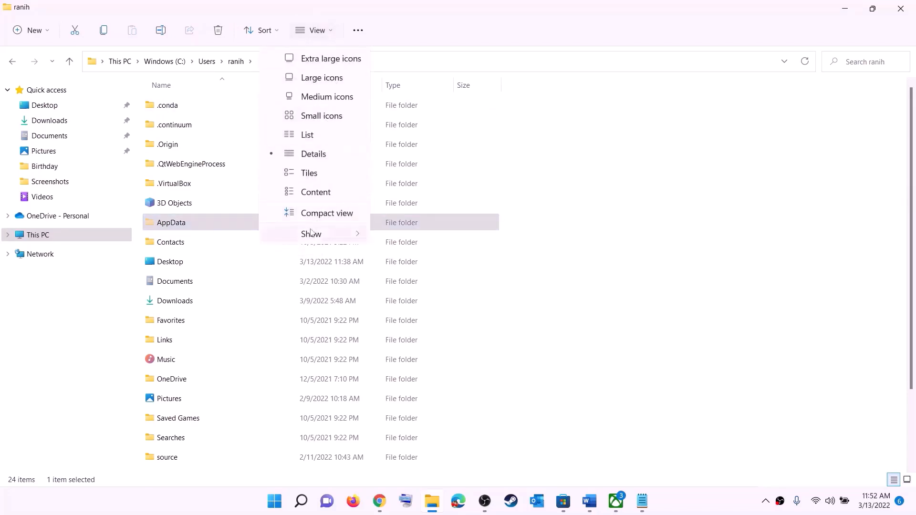
pyautogui.moveTo(316, 233)
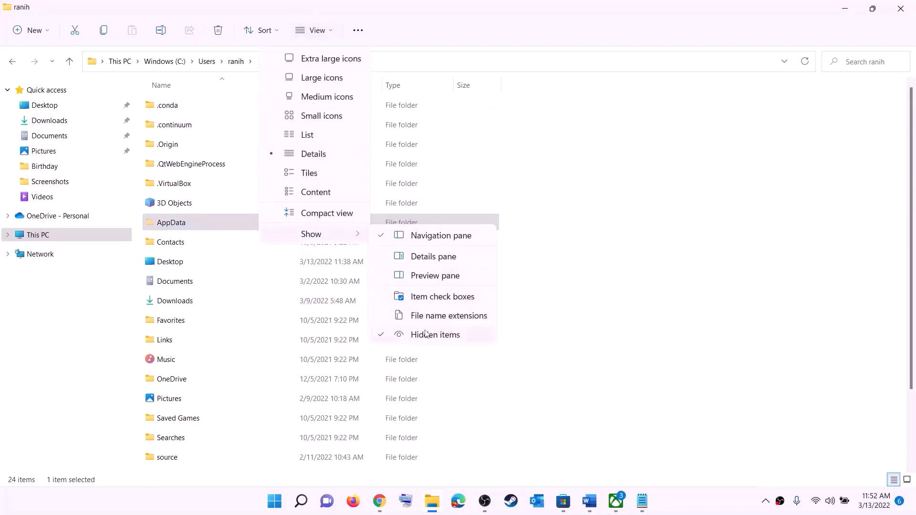
pyautogui.click(184, 226)
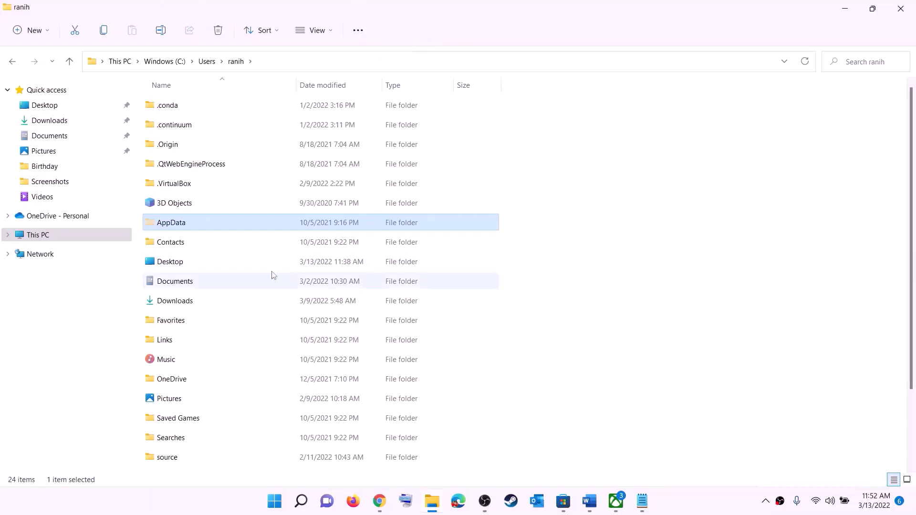
pyautogui.press('F2')
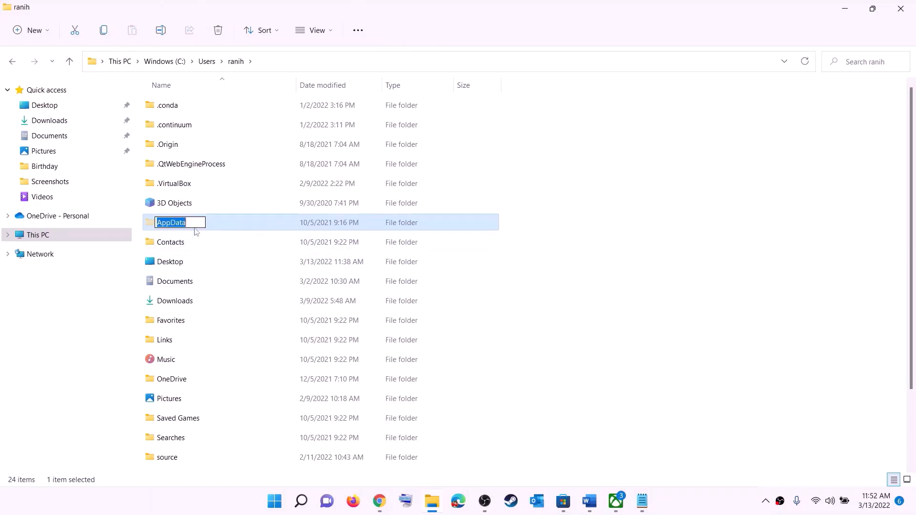
pyautogui.press('Return')
pyautogui.doubleClick(206, 225)
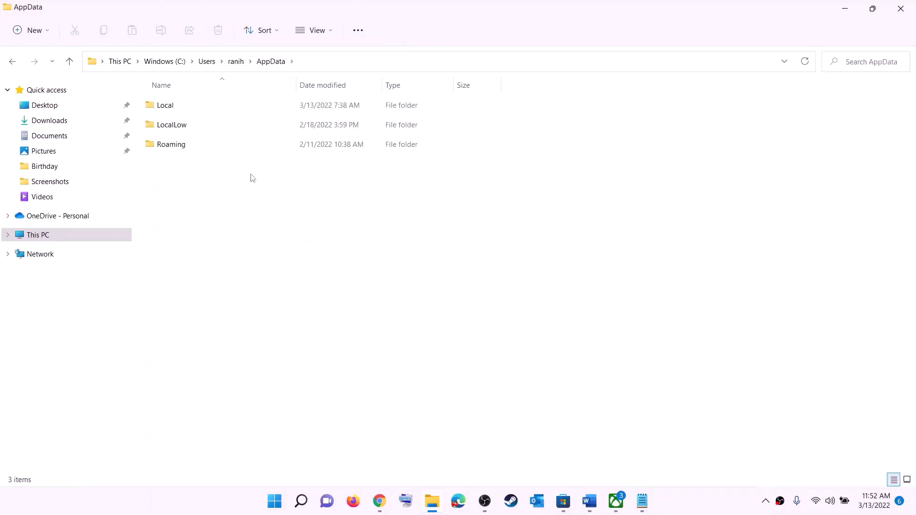
# Open the Local folder, then its Packages folder.
pyautogui.doubleClick(184, 103)
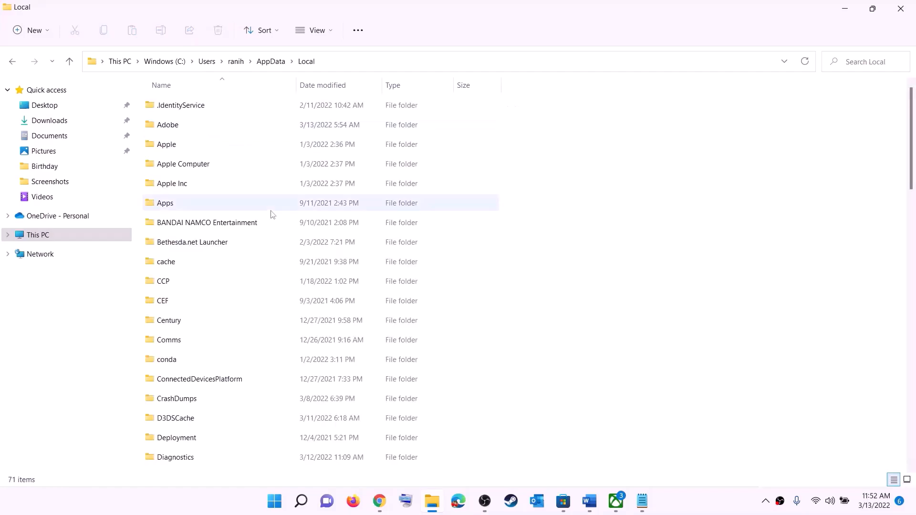
pyautogui.press('p')
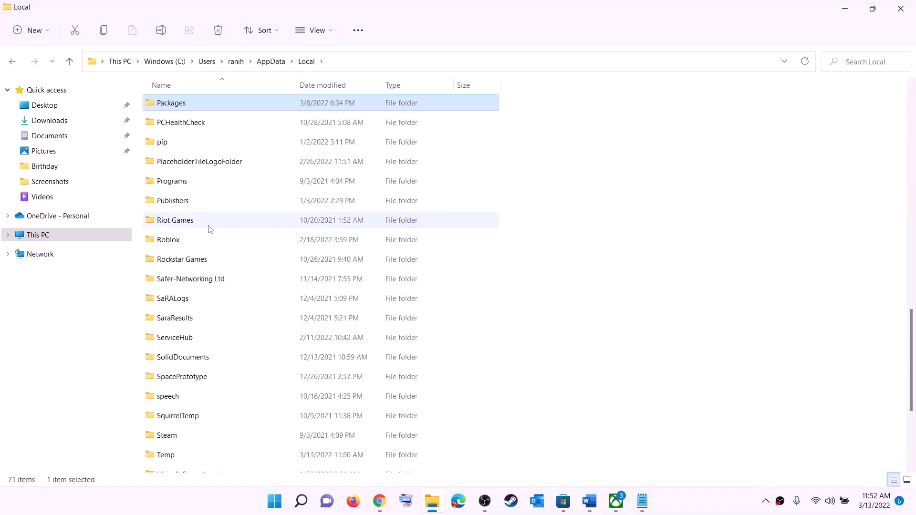
pyautogui.click(192, 105)
pyautogui.press('Return')
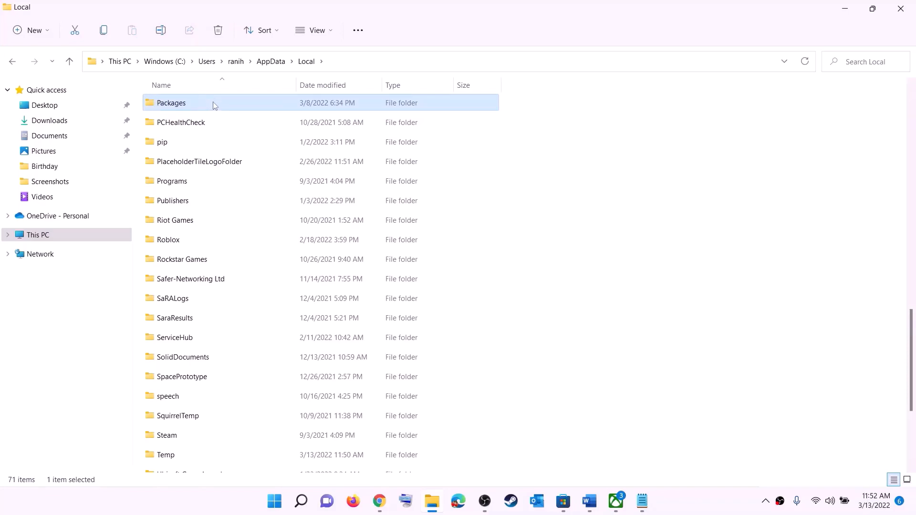
pyautogui.doubleClick(213, 102)
# Find and open the Microsoft.WindowsStore_8wekyb3d8bbwe package folder.
pyautogui.scroll(-15, 271, 311)
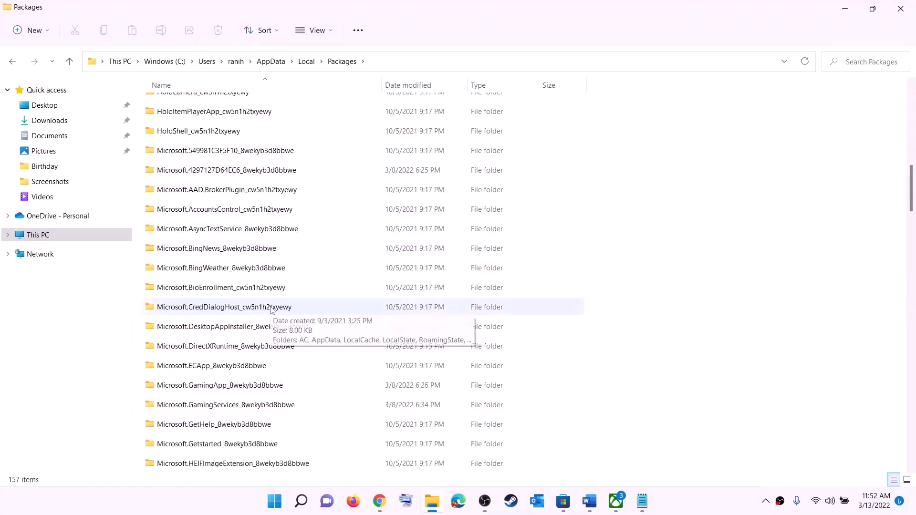
pyautogui.scroll(-15, 271, 310)
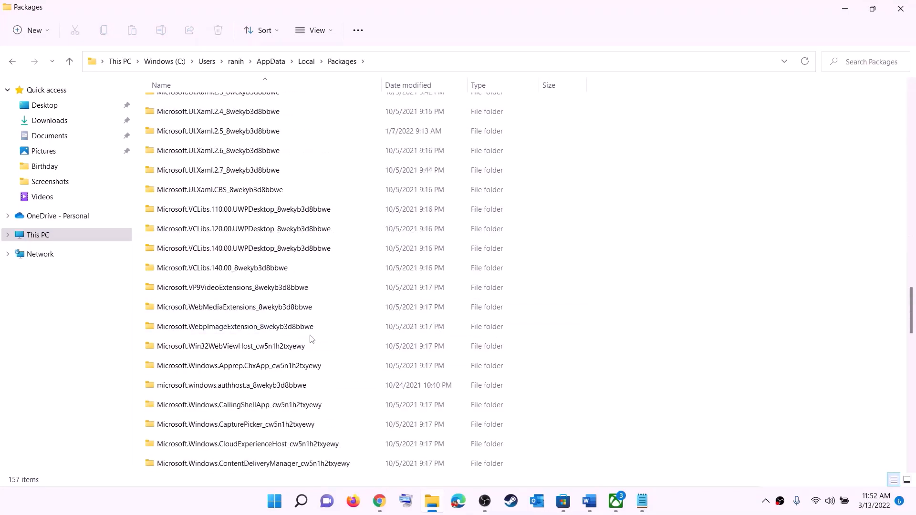
pyautogui.scroll(-6, 318, 336)
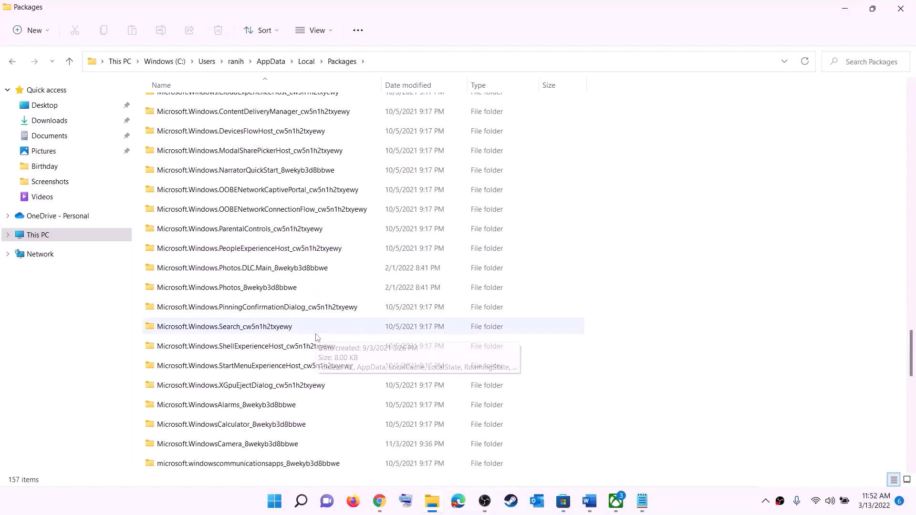
pyautogui.click(203, 388)
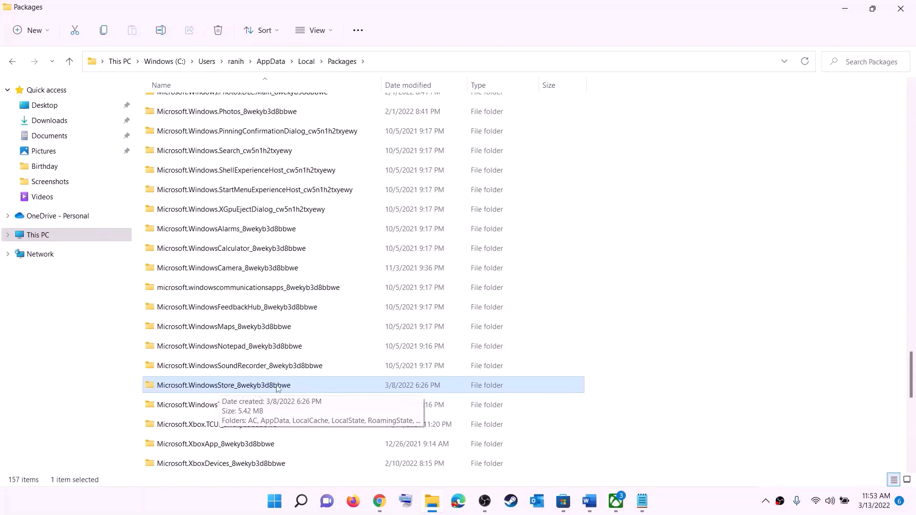
pyautogui.click(185, 387)
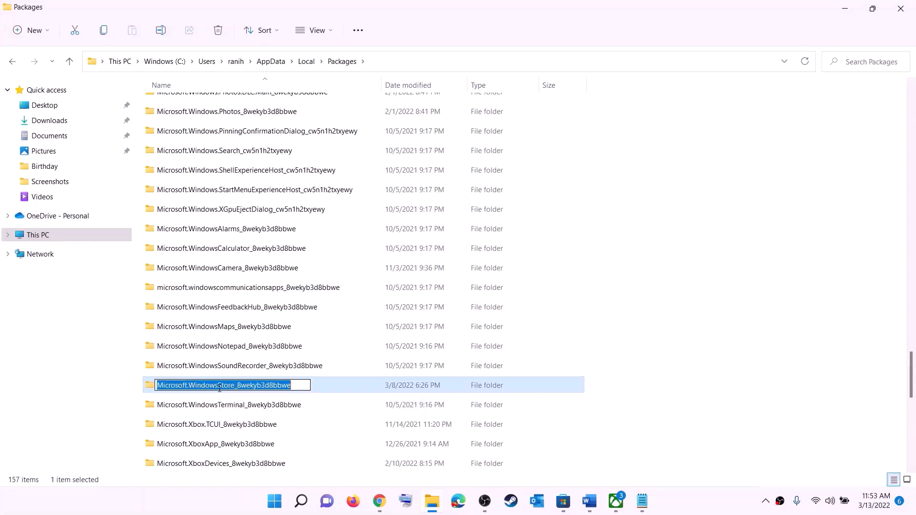
pyautogui.click(320, 386)
pyautogui.doubleClick(323, 388)
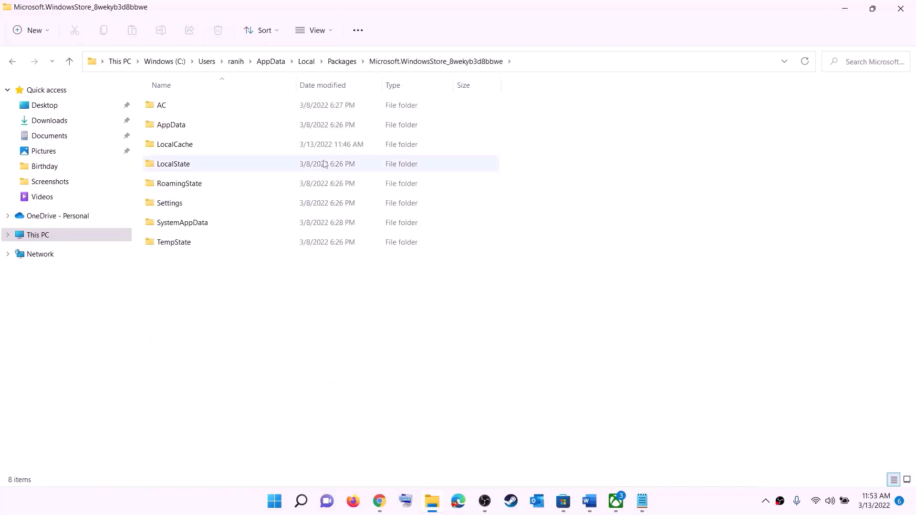
# Delete the LocalCache folder from the Store package folder.
pyautogui.click(176, 148)
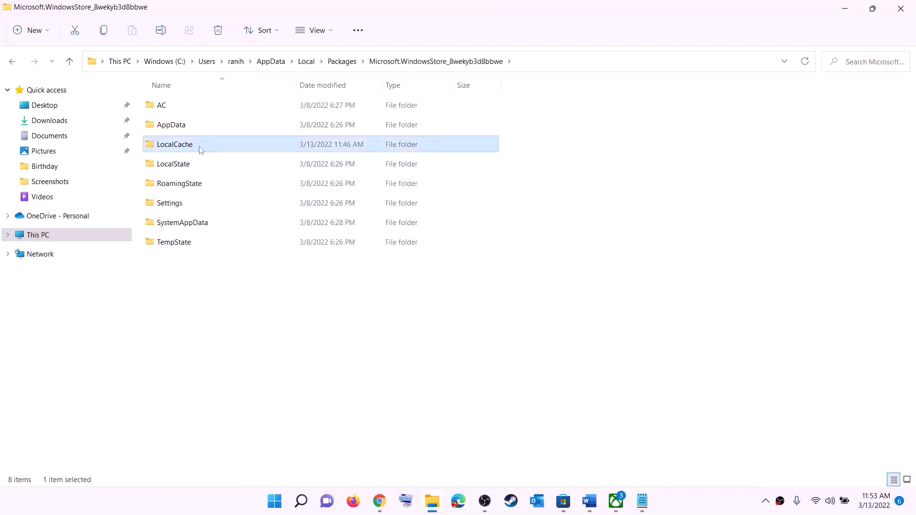
pyautogui.rightClick(186, 149)
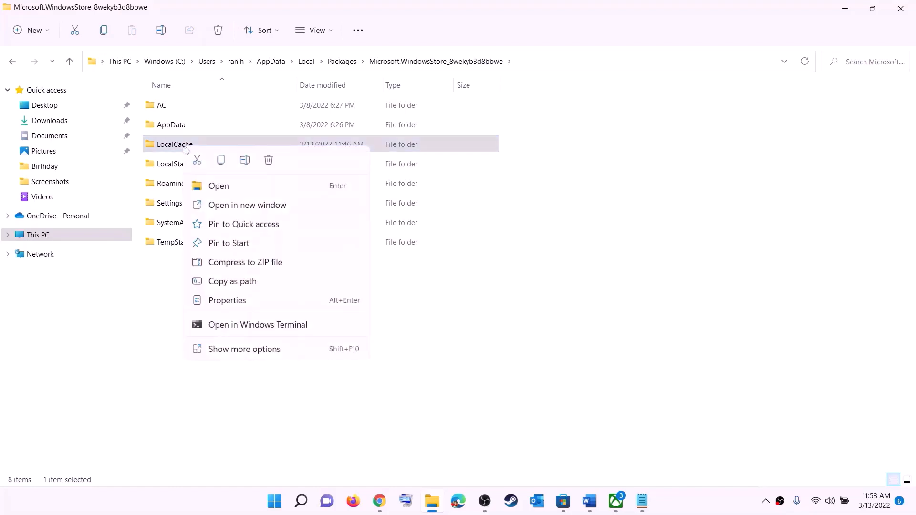
pyautogui.click(269, 161)
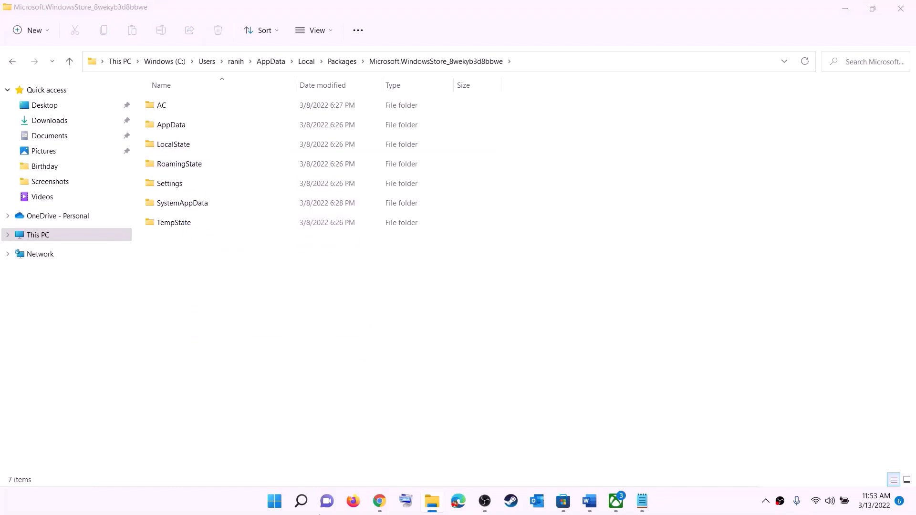
pyautogui.click(283, 502)
# Dismiss the Start menu and highlight the Step 5 'Repair/reset Xbox App/Store' heading in the Word guide.
pyautogui.click(606, 460)
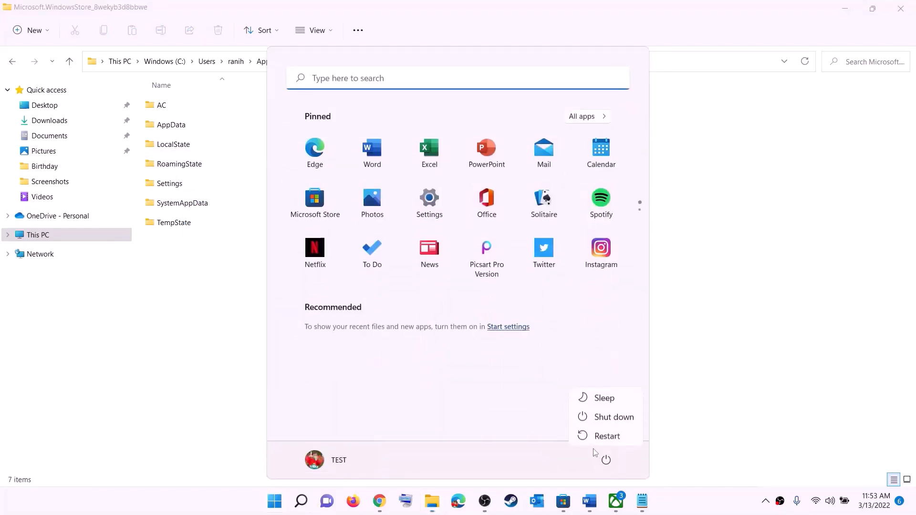
pyautogui.press('Escape')
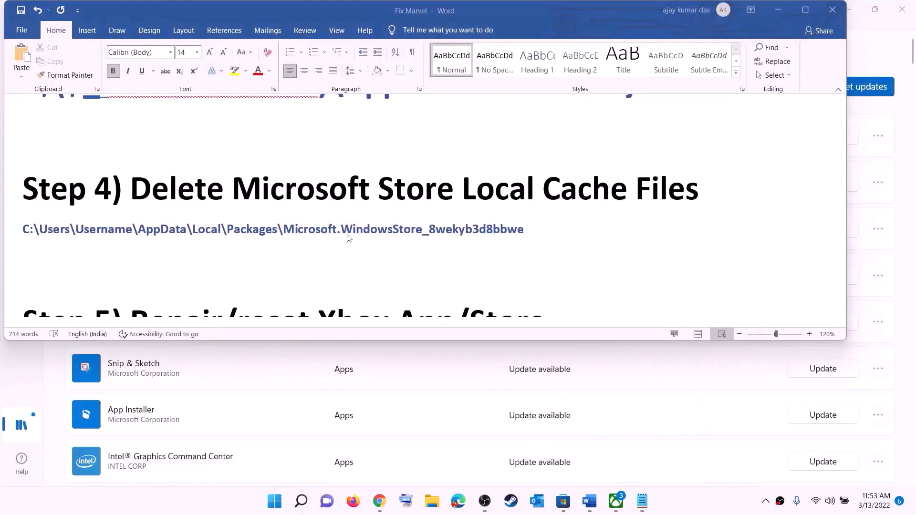
pyautogui.scroll(-3, 348, 238)
pyautogui.scroll(2, 287, 246)
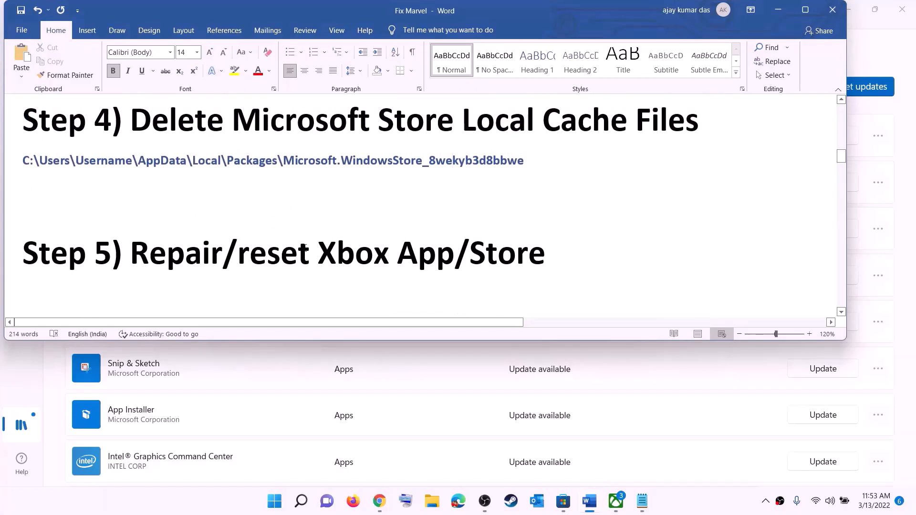
pyautogui.moveTo(223, 253); pyautogui.dragTo(567, 260)
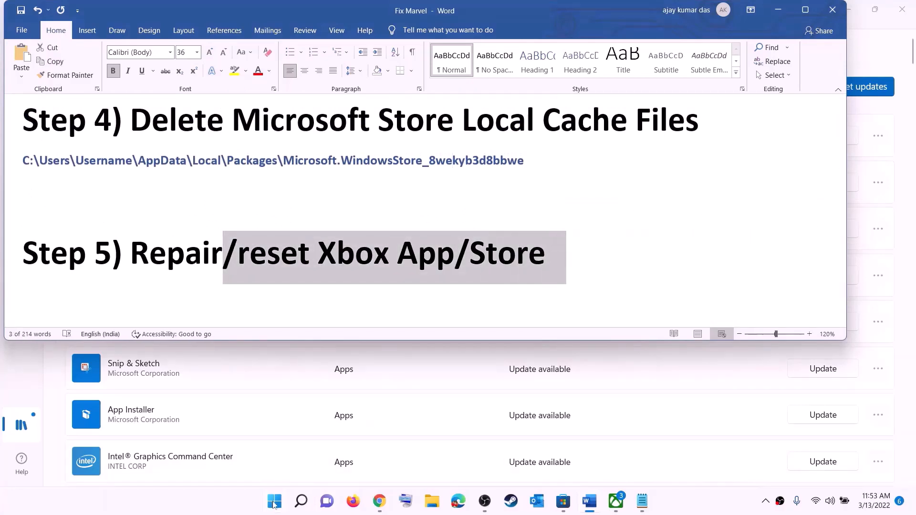
# Search 'xbox' from Start and open the Xbox app's App settings page.
pyautogui.click(274, 503)
pyautogui.write('xbox')
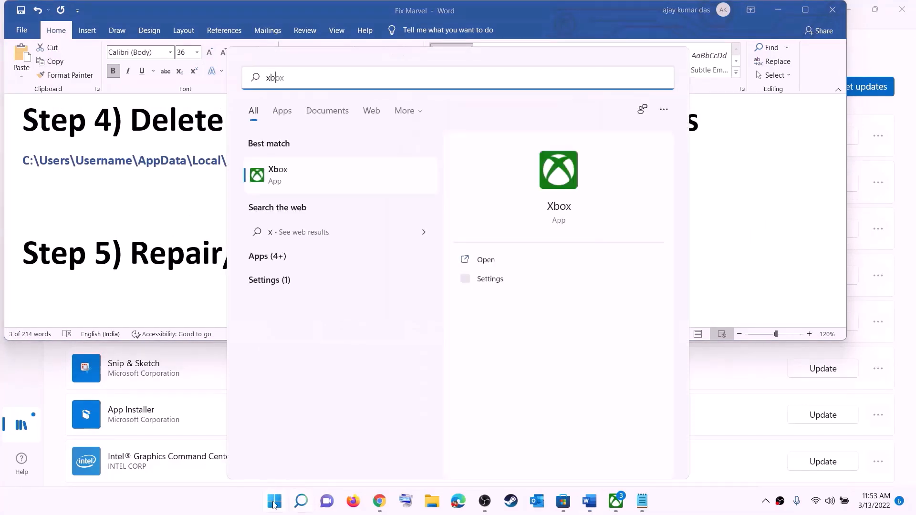
pyautogui.rightClick(287, 178)
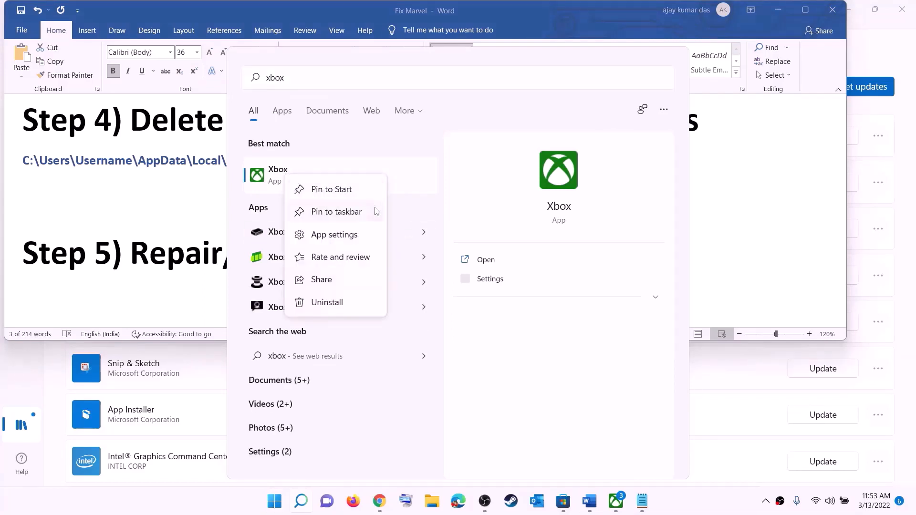
pyautogui.click(343, 238)
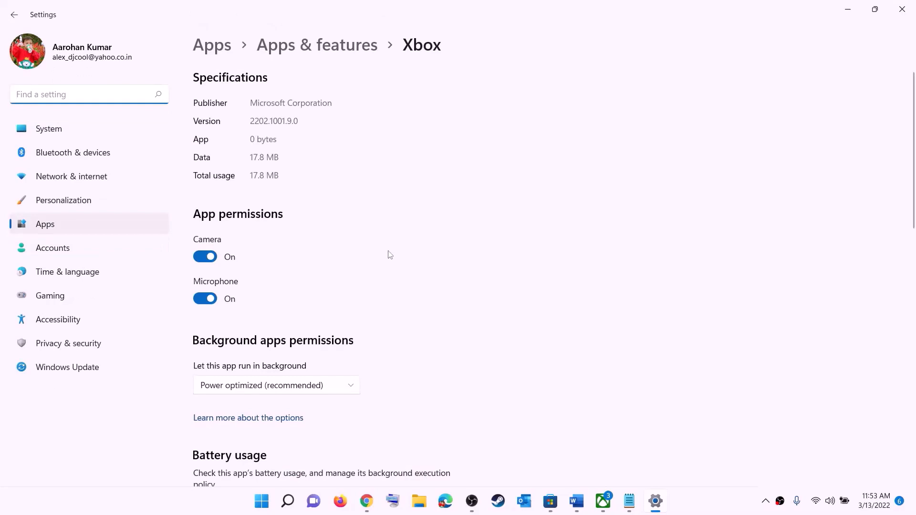
# Repair the Xbox app, confirm a Reset of its data, then search Start for 'store'.
pyautogui.scroll(-10, 390, 255)
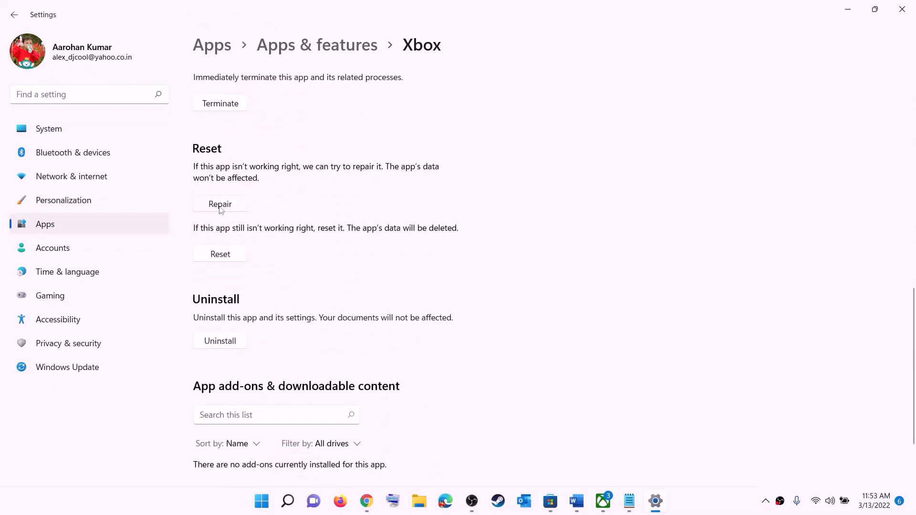
pyautogui.click(221, 205)
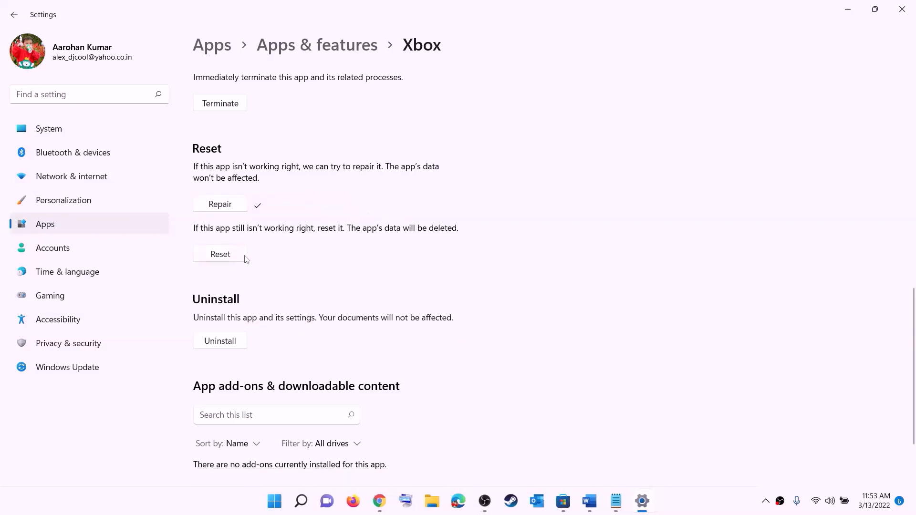
pyautogui.click(224, 258)
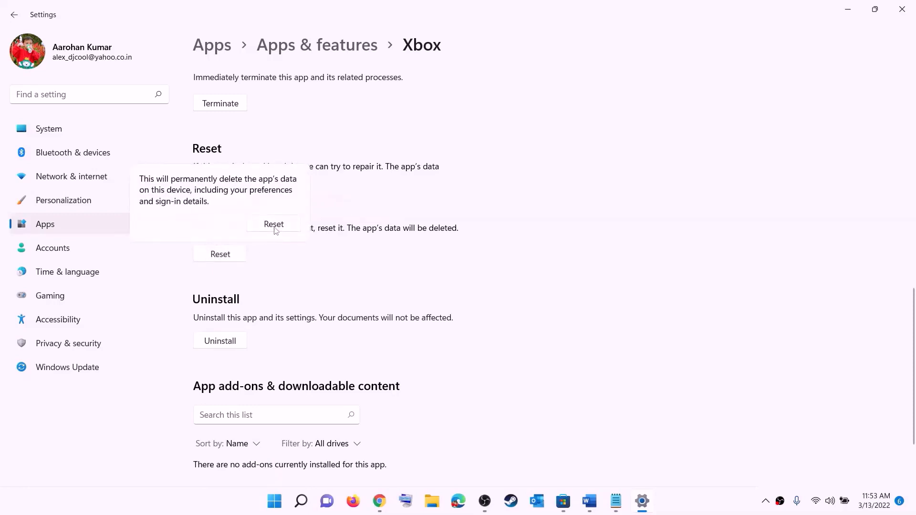
pyautogui.click(275, 225)
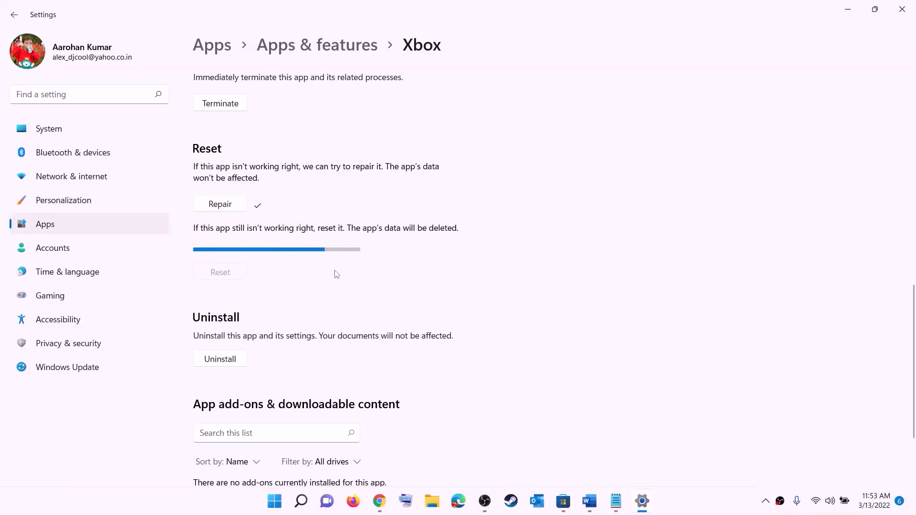
pyautogui.click(274, 505)
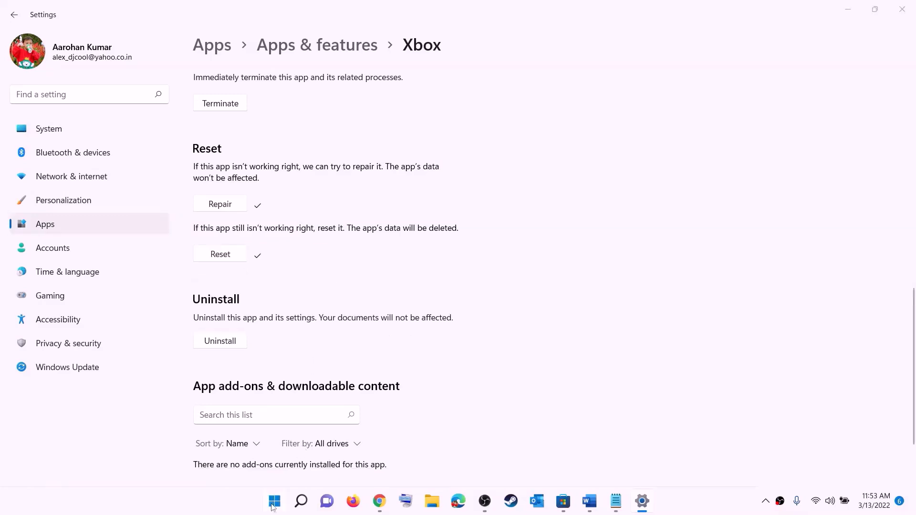
pyautogui.write('store')
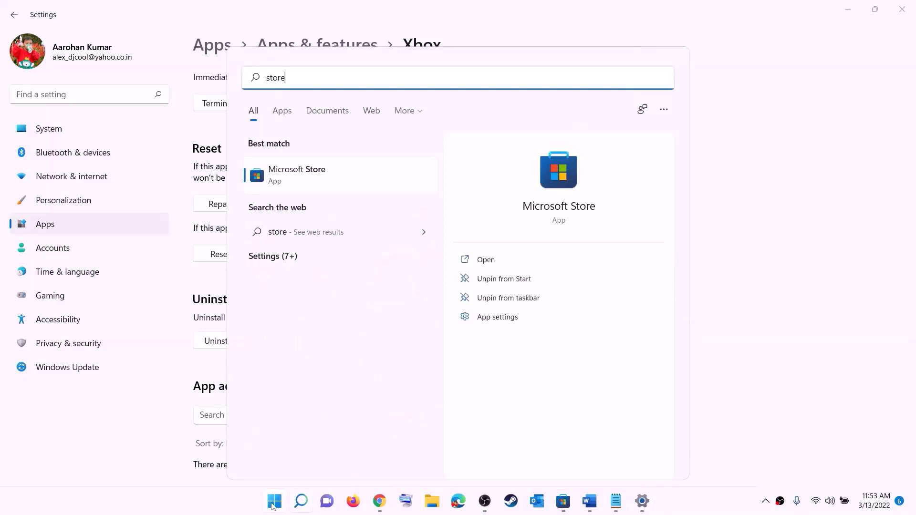
# Run Repair, then confirm Reset on Microsoft Store's App settings page, and return to the Word guide.
pyautogui.rightClick(298, 185)
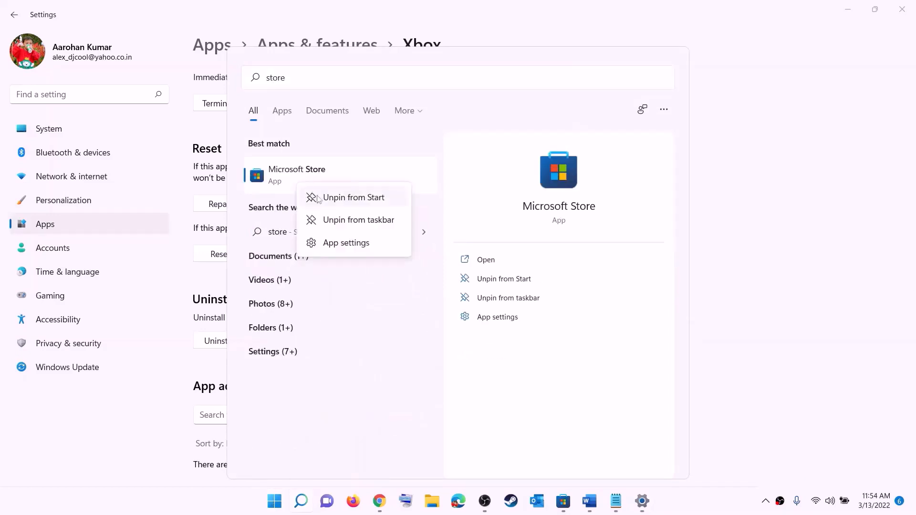
pyautogui.click(355, 244)
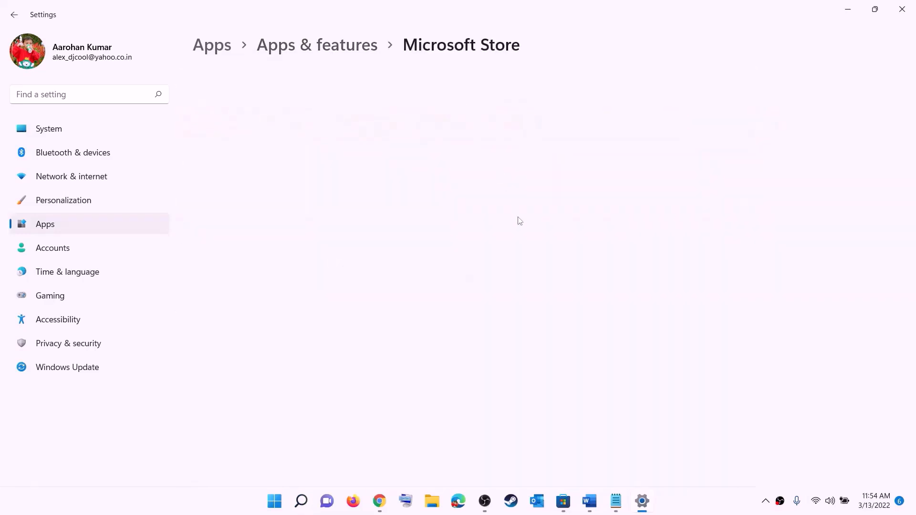
pyautogui.scroll(-10, 439, 273)
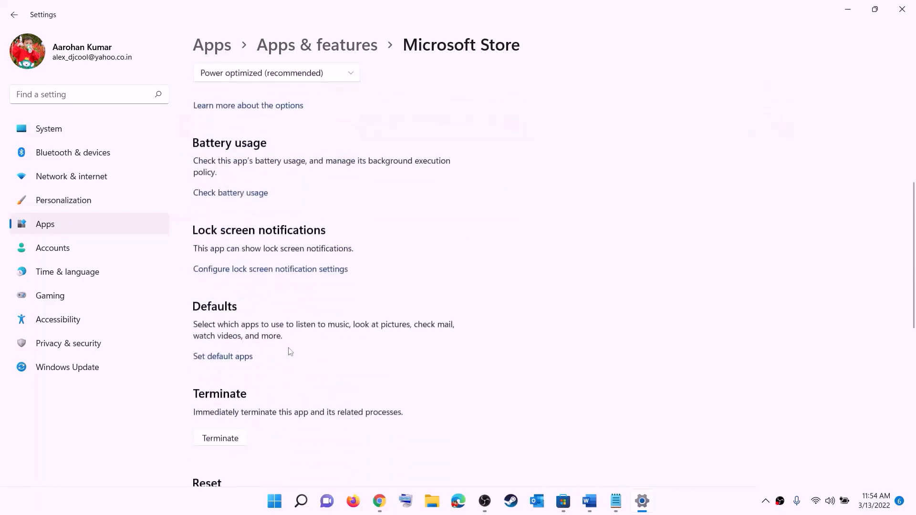
pyautogui.click(227, 348)
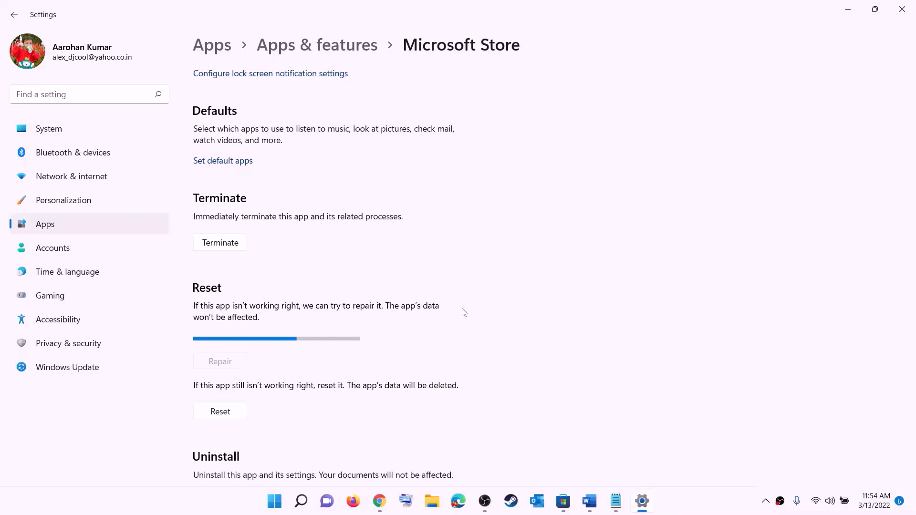
pyautogui.click(227, 414)
pyautogui.click(272, 383)
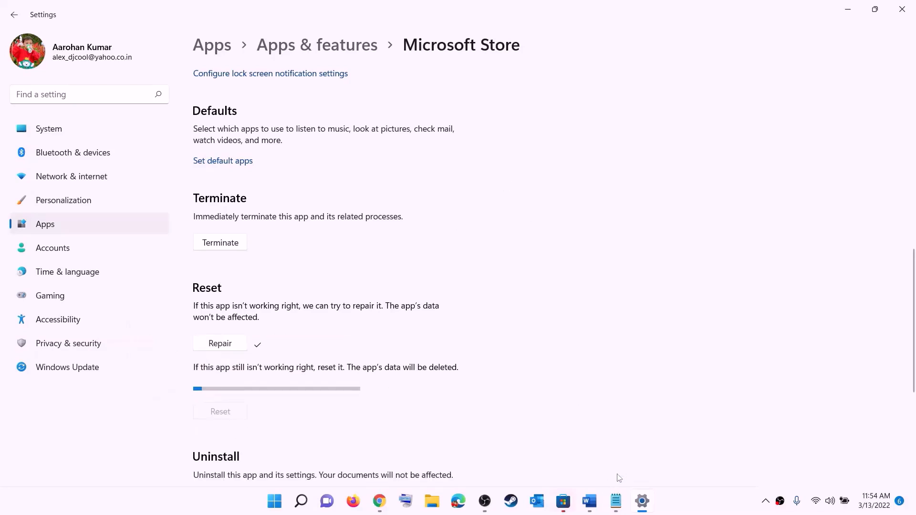
pyautogui.click(592, 502)
# Mark the Step 6 heading, then check Microsoft Store's Library showing 33 updates and minimize it.
pyautogui.scroll(-2, 158, 251)
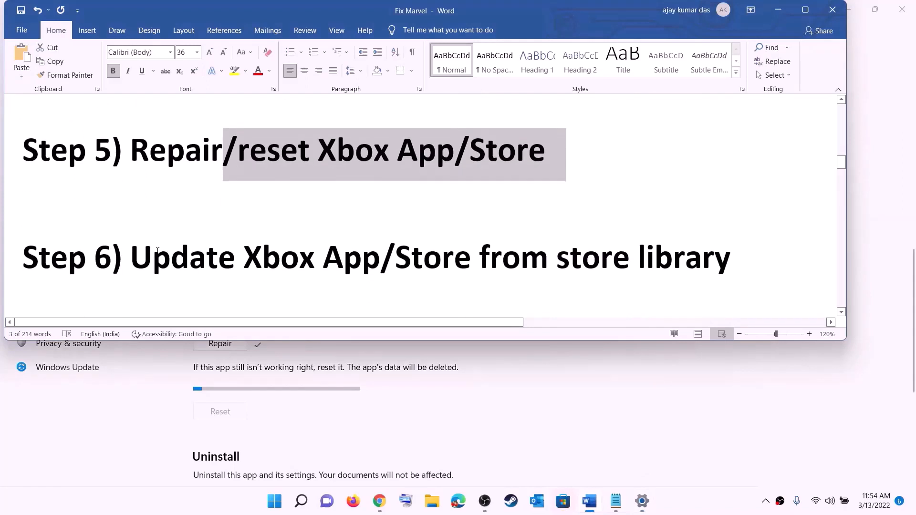
pyautogui.moveTo(158, 251); pyautogui.dragTo(733, 251)
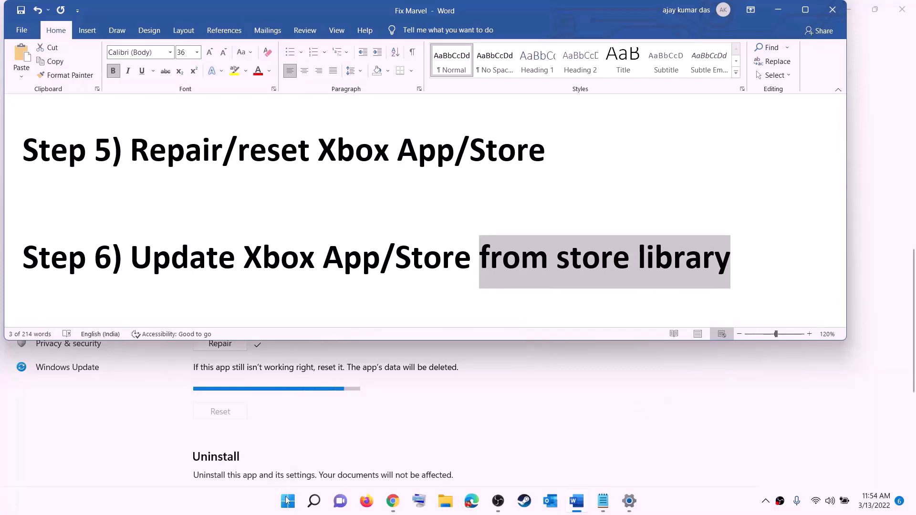
pyautogui.click(287, 500)
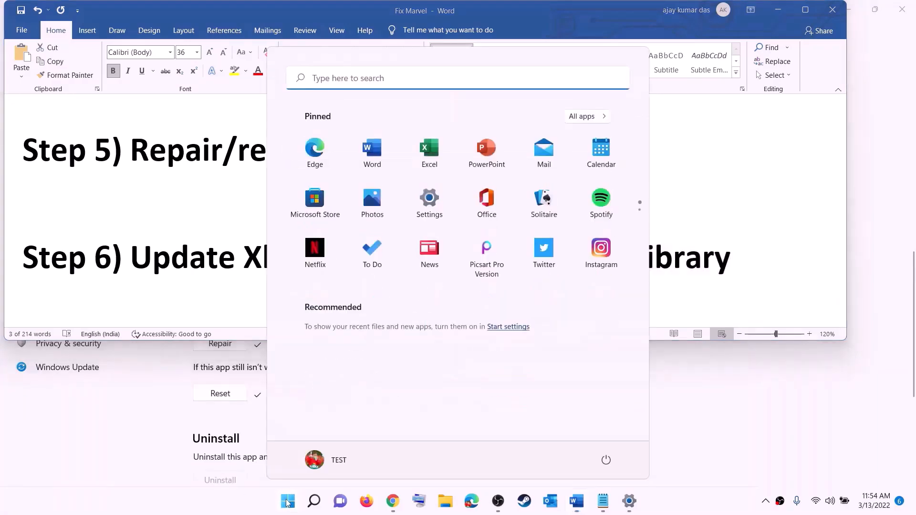
pyautogui.write('store')
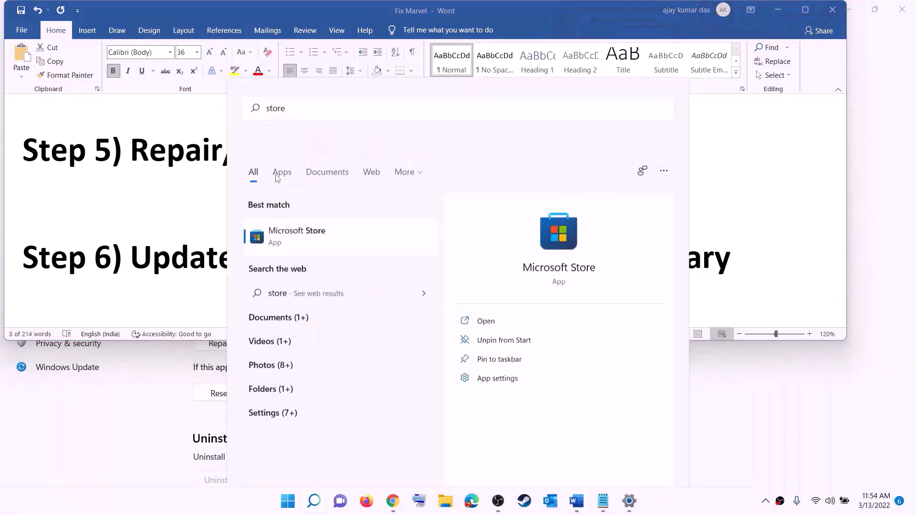
pyautogui.press('Return')
pyautogui.click(623, 10)
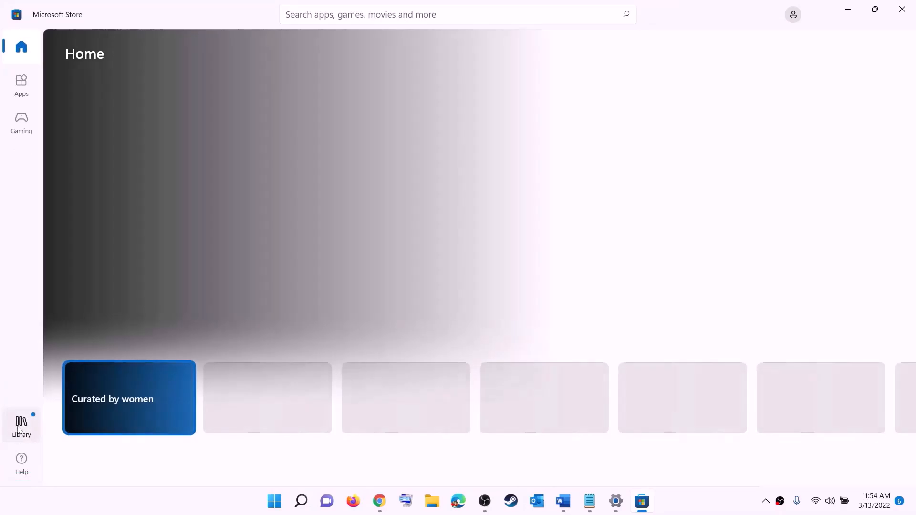
pyautogui.click(21, 431)
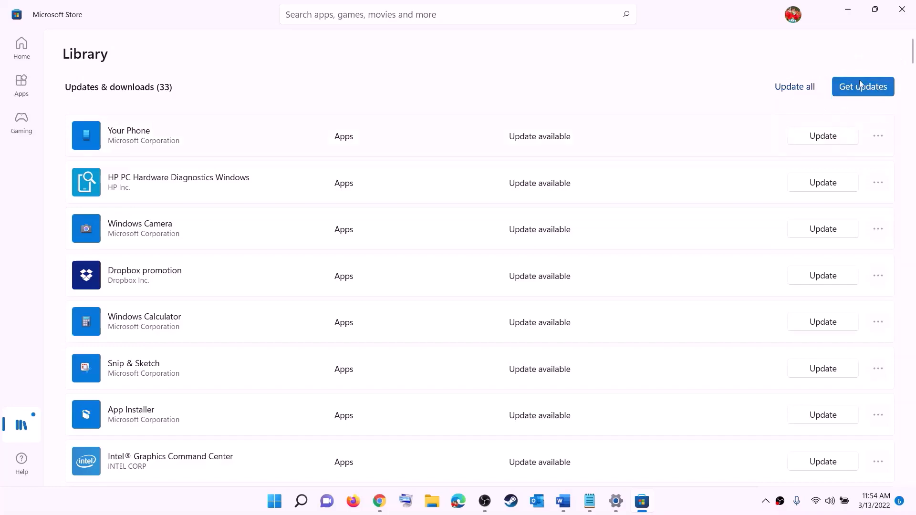
pyautogui.click(849, 9)
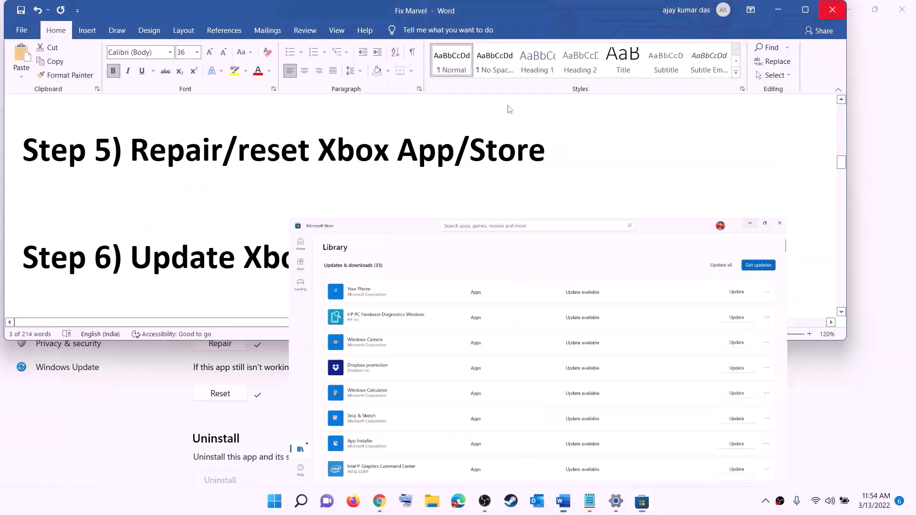
# Scroll the Word guide and open the Xbox Identity Provider link in the browser.
pyautogui.scroll(-2, 182, 275)
pyautogui.scroll(-2, 183, 276)
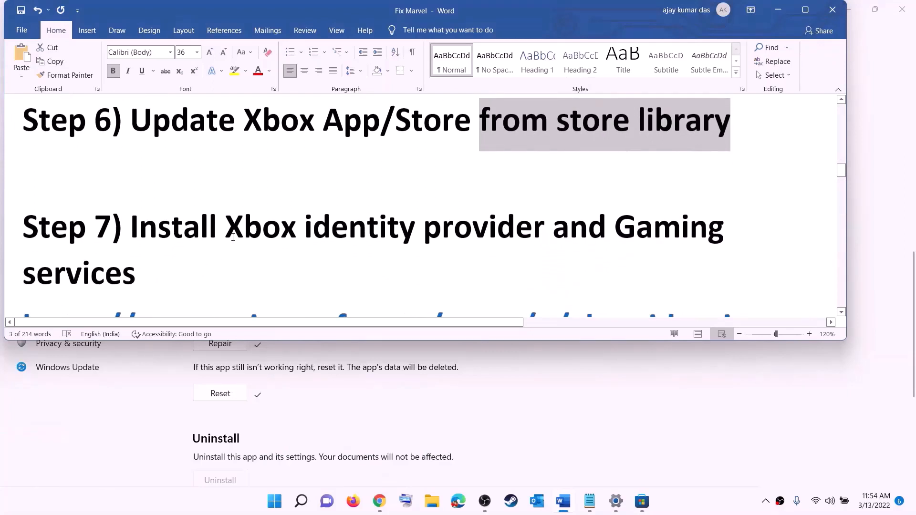
pyautogui.moveTo(226, 227); pyautogui.dragTo(614, 228)
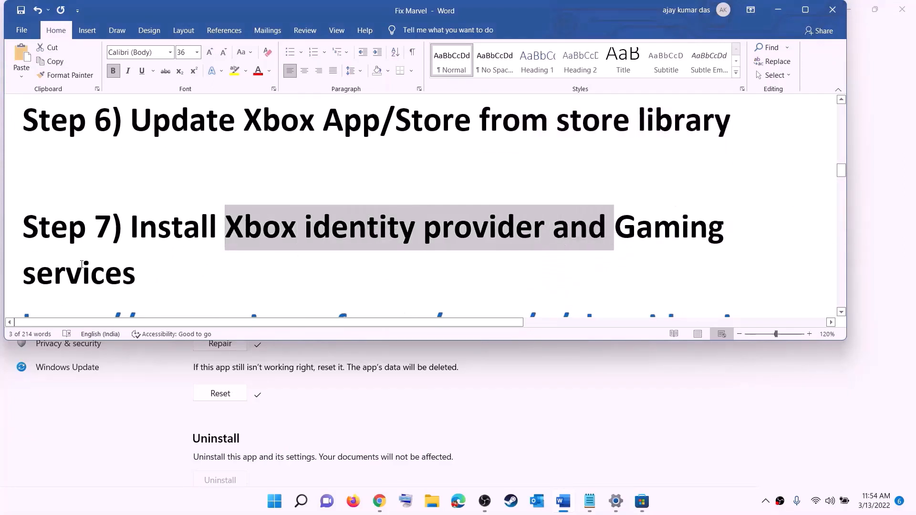
pyautogui.scroll(-2, 185, 255)
pyautogui.scroll(-2, 186, 256)
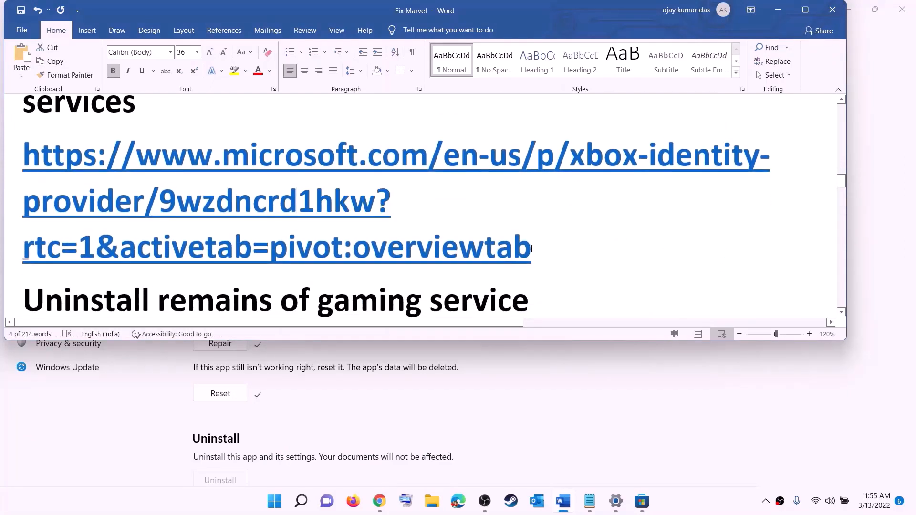
pyautogui.tripleClick(155, 193)
pyautogui.rightClick(155, 193)
pyautogui.click(191, 274)
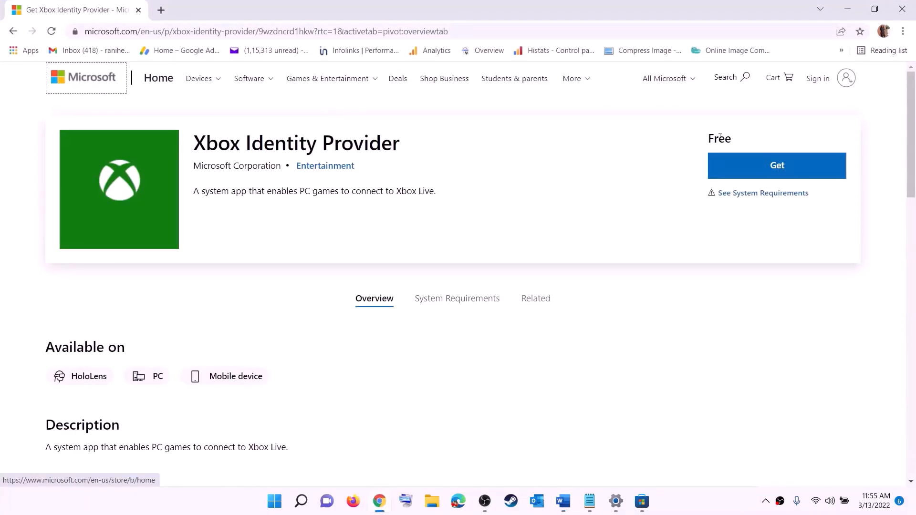
# Get Xbox Identity Provider from its web page, opening it in Microsoft Store, then return to Chrome.
pyautogui.click(775, 167)
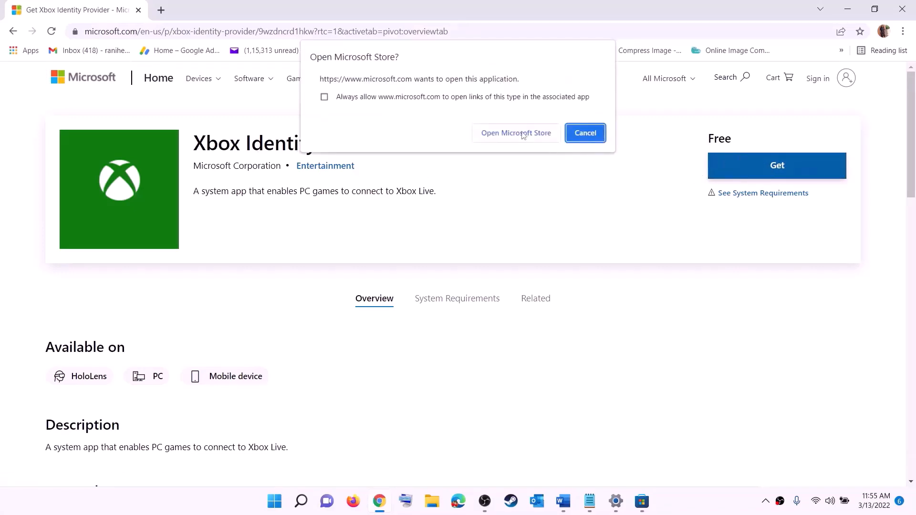
pyautogui.click(512, 138)
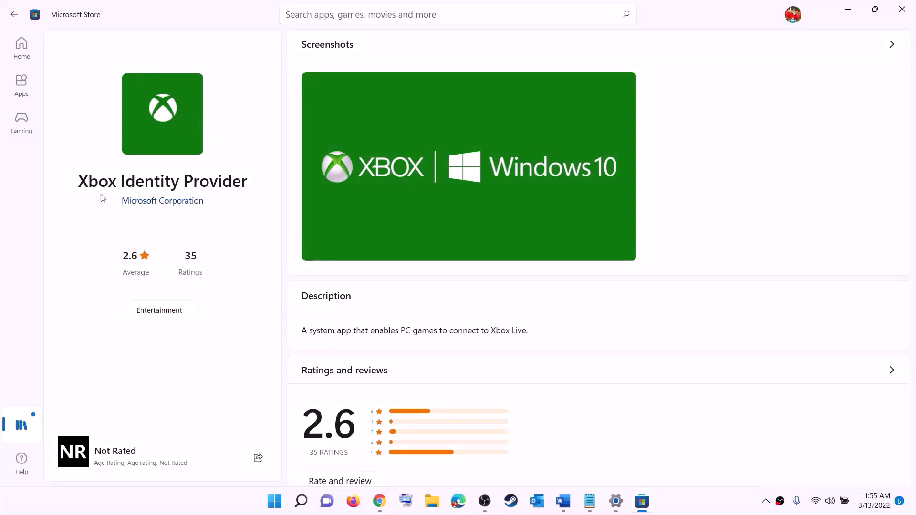
pyautogui.moveTo(84, 183); pyautogui.dragTo(247, 176)
pyautogui.click(155, 242)
pyautogui.hotkey('alt', 'Tab')
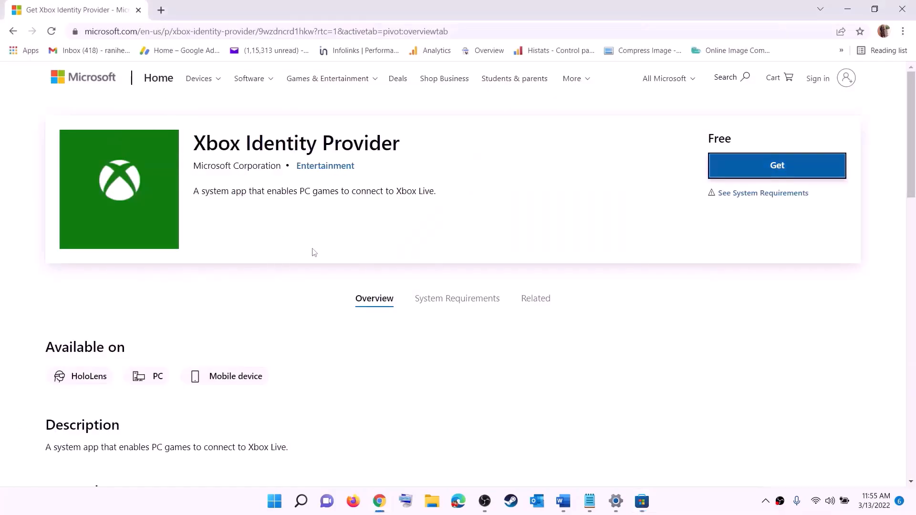
# Copy the get-appxpackage Microsoft.GamingServices removal command from the Word notes.
pyautogui.click(563, 501)
pyautogui.scroll(-3, 363, 228)
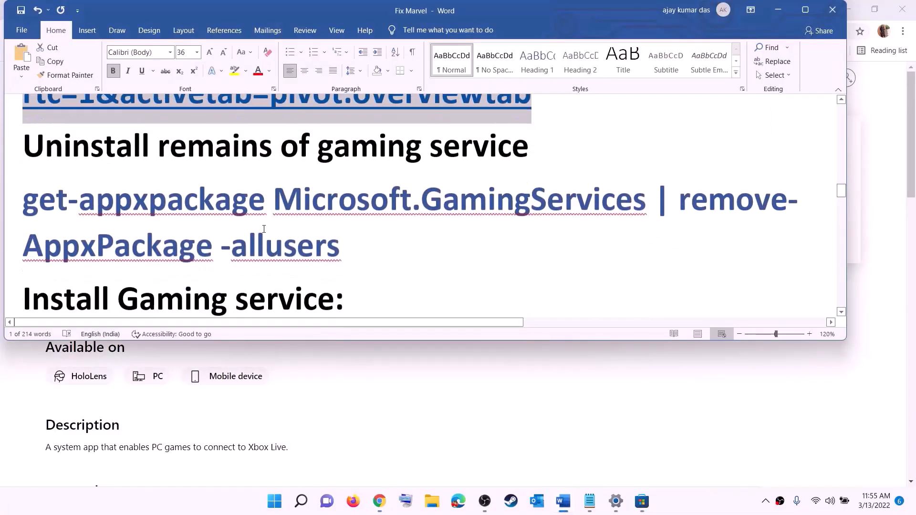
pyautogui.tripleClick(340, 229)
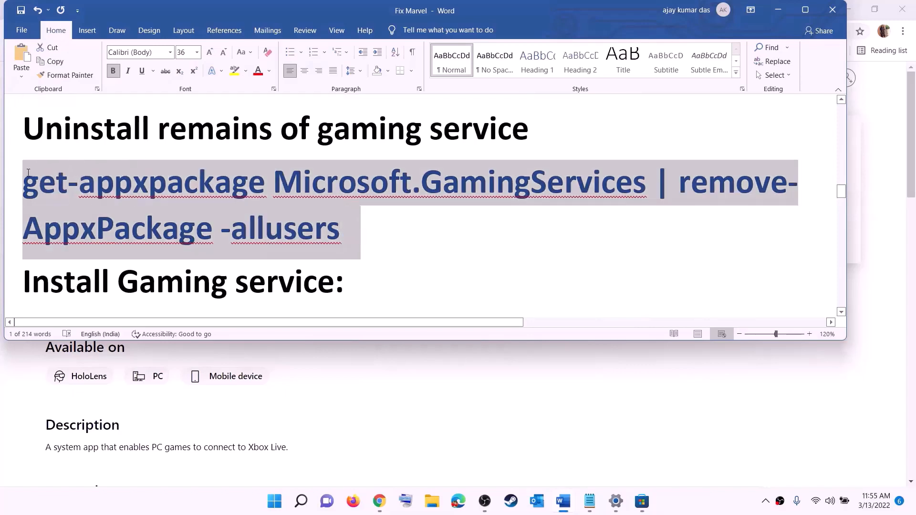
pyautogui.rightClick(99, 201)
pyautogui.click(136, 225)
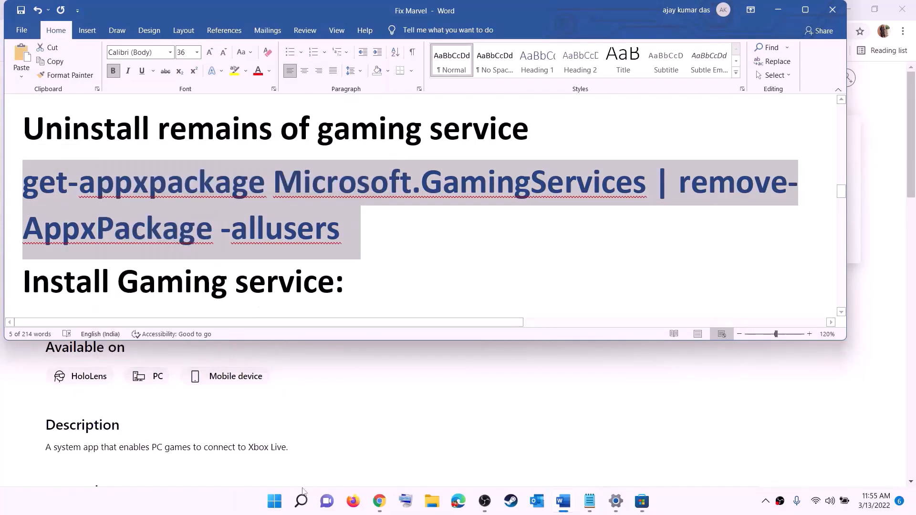
# Open PowerShell as administrator and paste the Gaming Services removal command.
pyautogui.click(275, 501)
pyautogui.write('power')
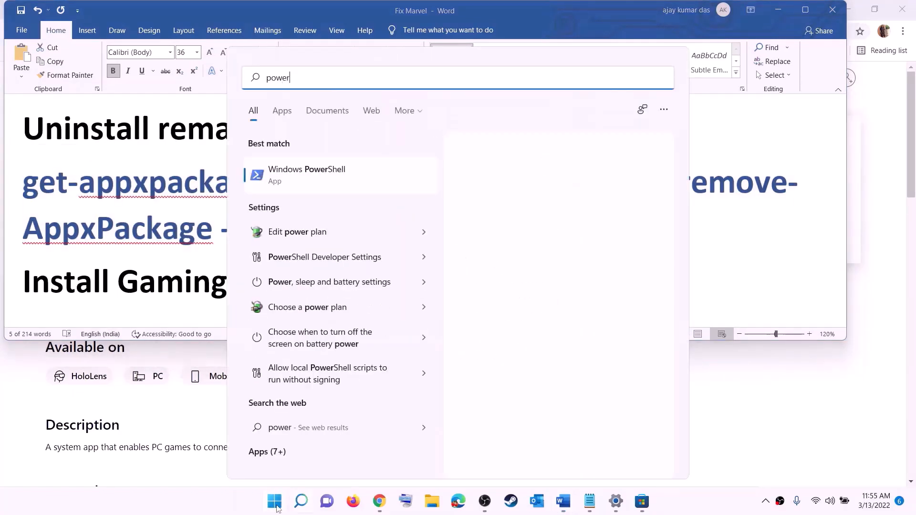
pyautogui.write('shell')
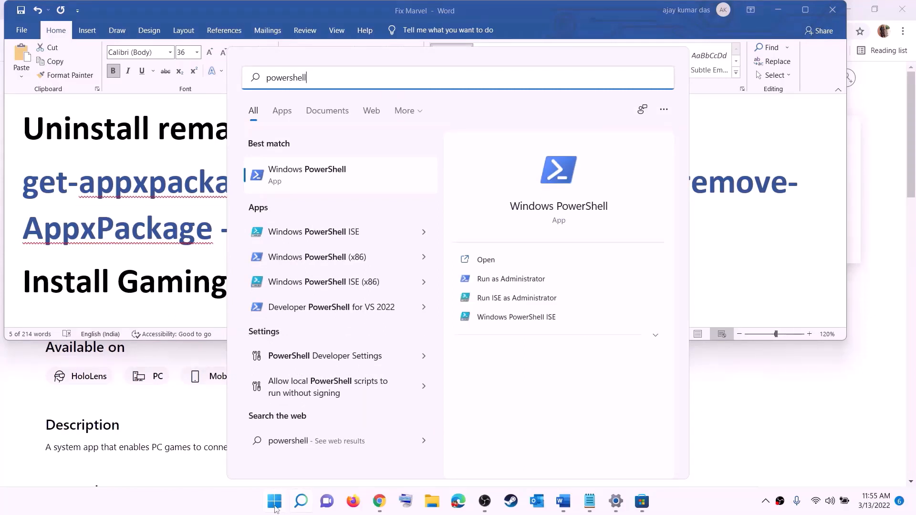
pyautogui.rightClick(314, 184)
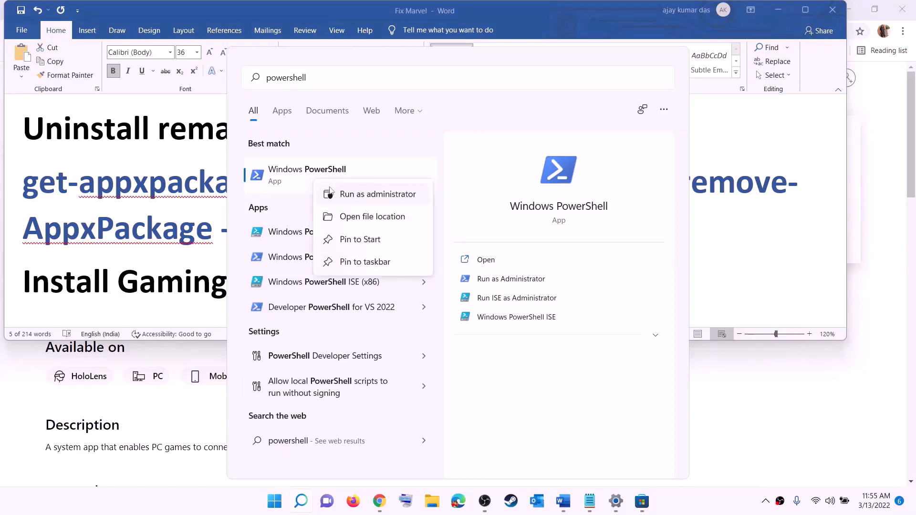
pyautogui.click(384, 199)
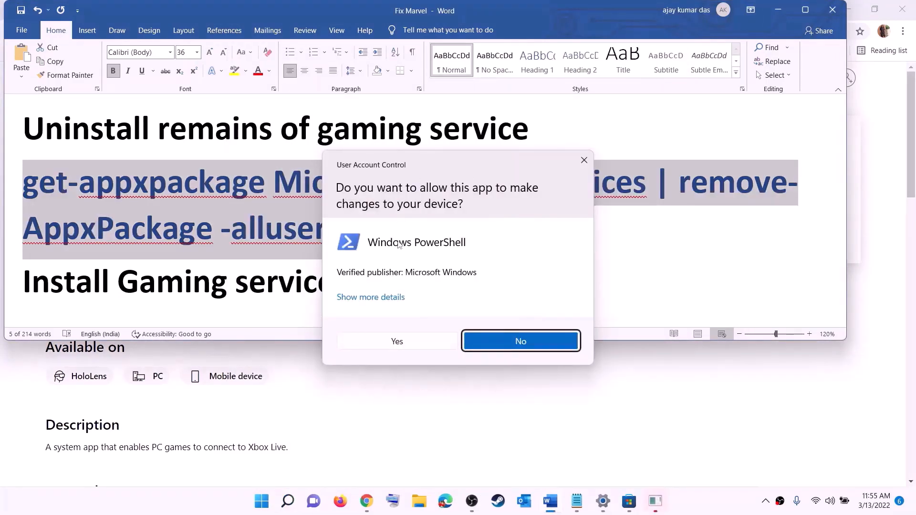
pyautogui.click(397, 342)
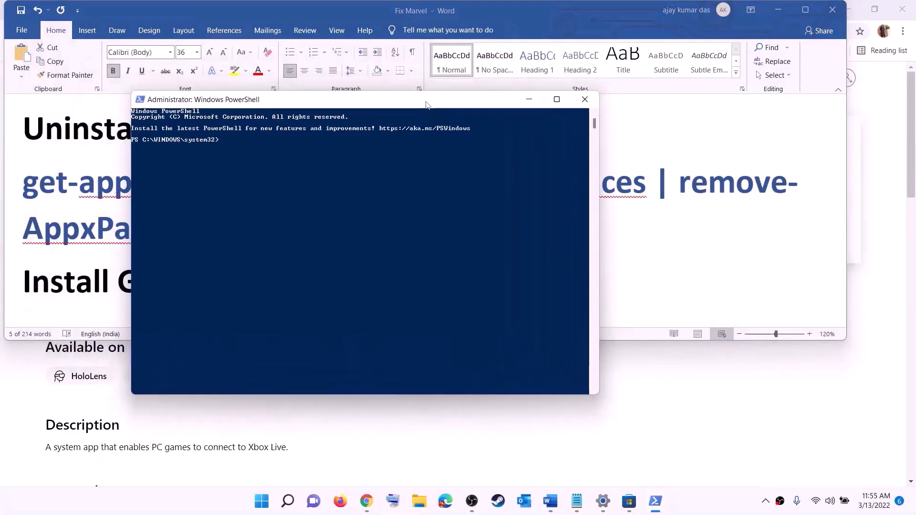
pyautogui.hotkey('ctrl', 'v')
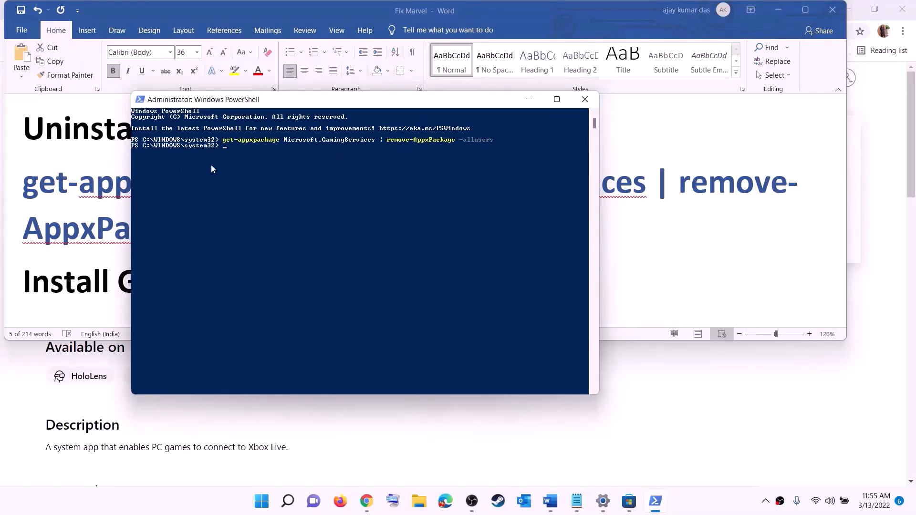
pyautogui.hotkey('alt', 'Tab')
pyautogui.scroll(-1, 265, 232)
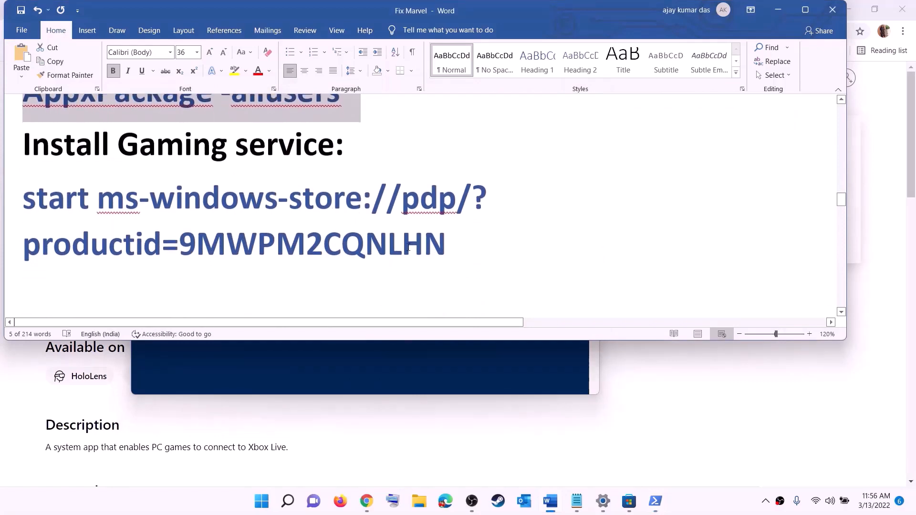
# Run the copied 'start ms-windows-store' command in PowerShell and install Gaming Services (48.33 MB).
pyautogui.tripleClick(101, 214)
pyautogui.rightClick(100, 216)
pyautogui.click(127, 238)
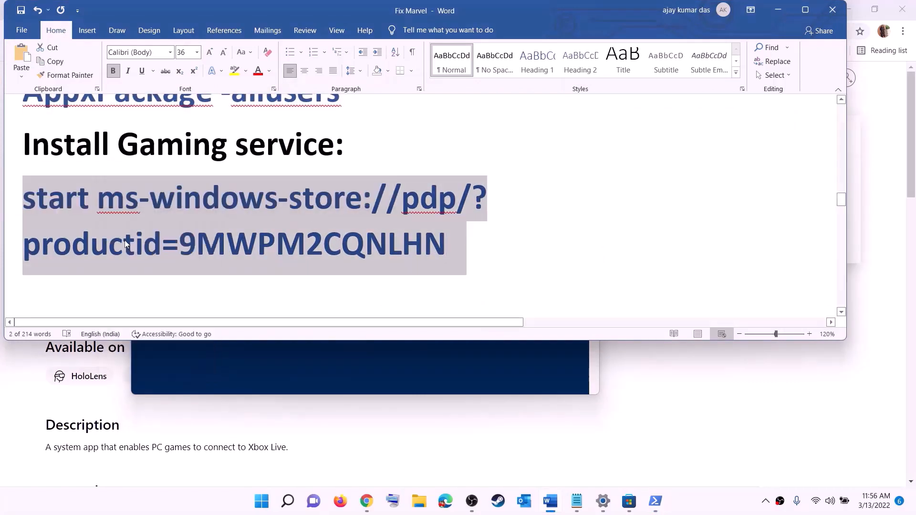
pyautogui.hotkey('alt', 'Tab')
pyautogui.rightClick(274, 205)
pyautogui.press('Return')
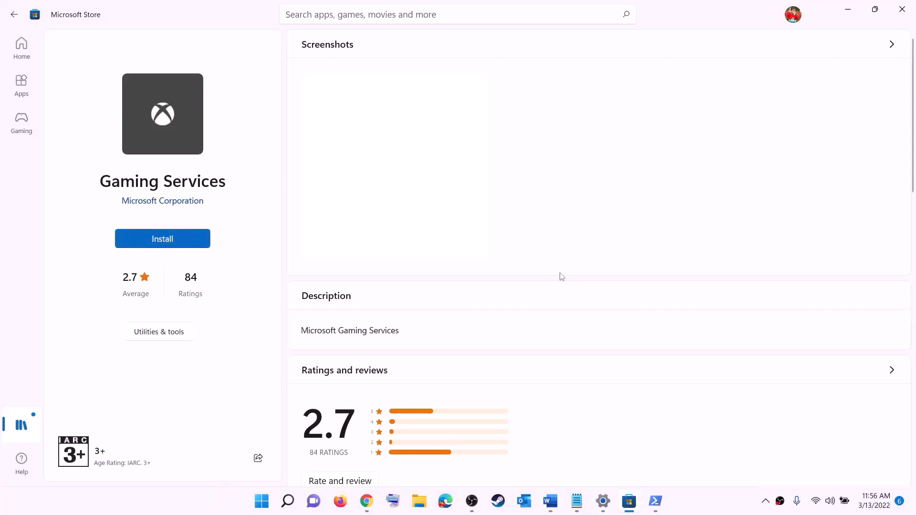
pyautogui.click(406, 346)
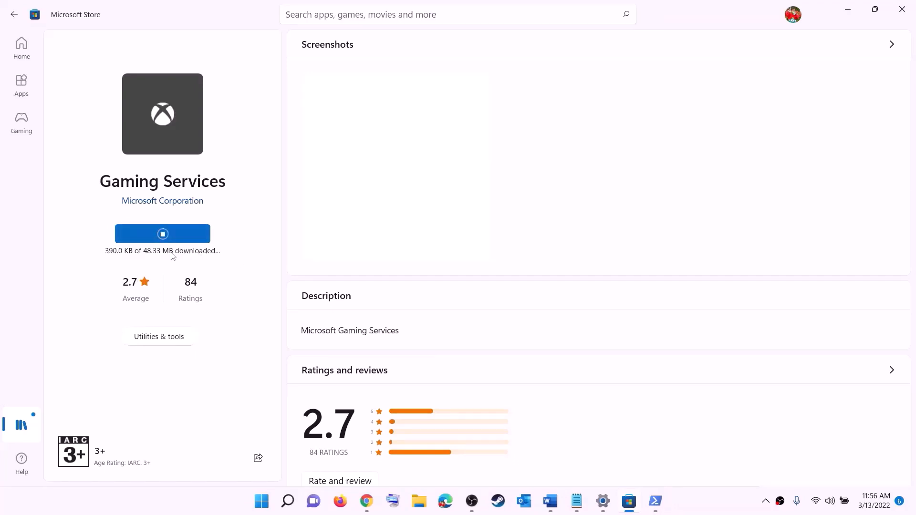
# Return to the Word notes and scroll to the IP Helper and Xbox Live services section.
pyautogui.click(551, 502)
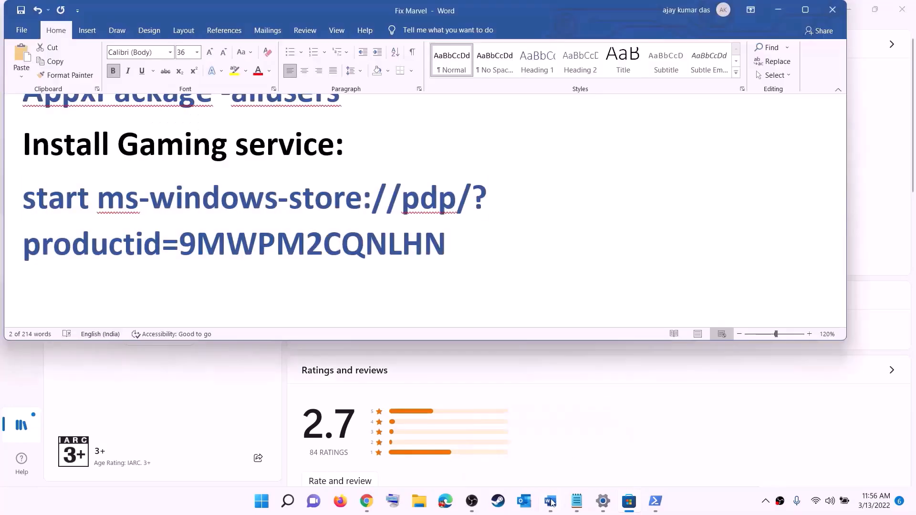
pyautogui.tripleClick(304, 246)
pyautogui.scroll(-3, 304, 247)
pyautogui.scroll(-3, 304, 247)
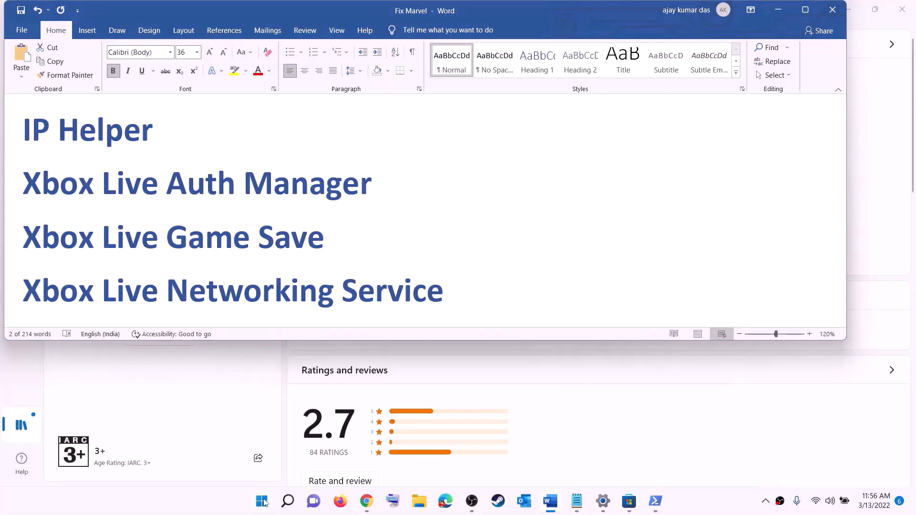
# Open the Services console and locate the IP Helper service.
pyautogui.click(262, 501)
pyautogui.write('serv')
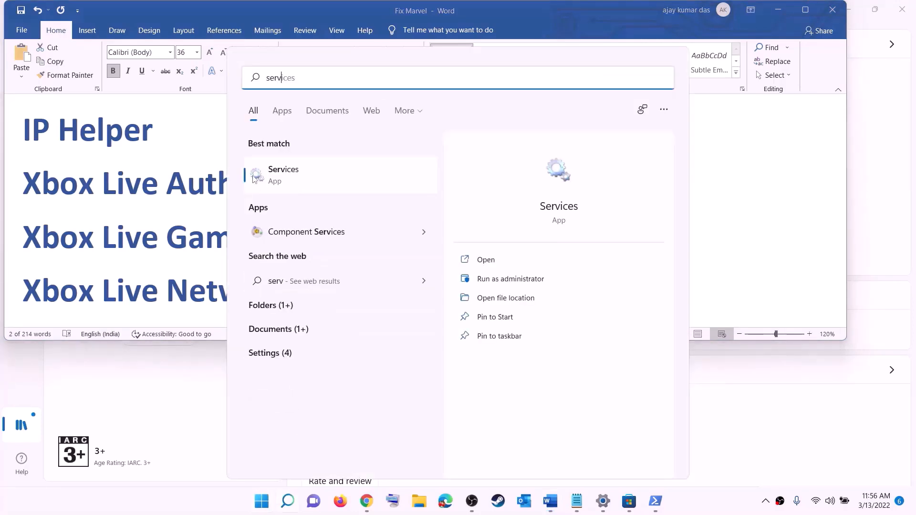
pyautogui.write('ic')
pyautogui.click(255, 179)
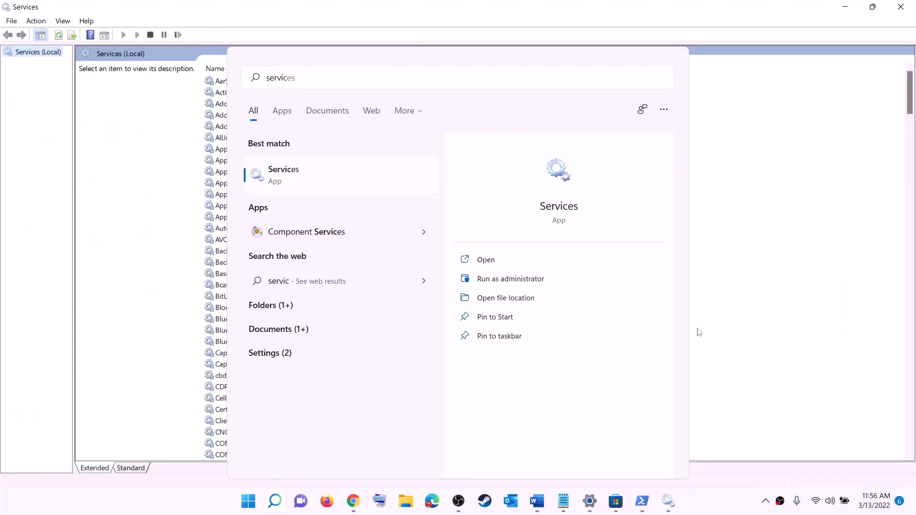
pyautogui.click(264, 285)
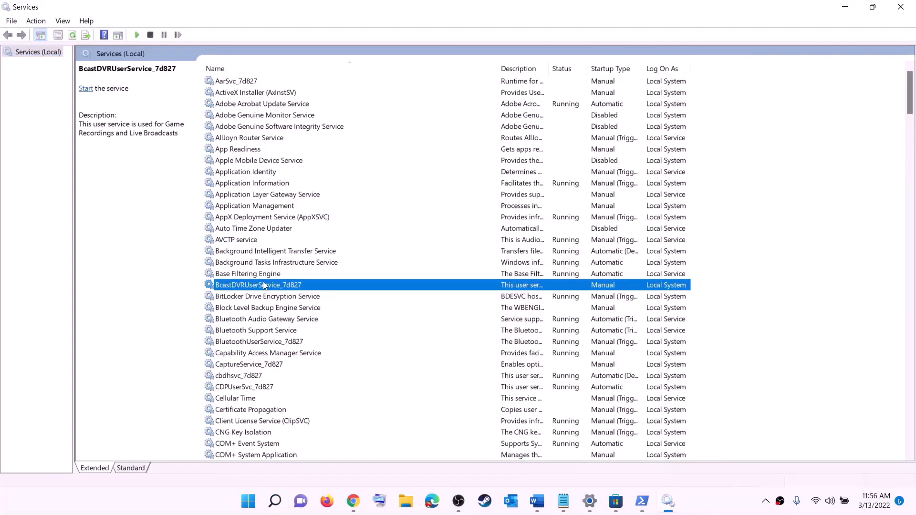
pyautogui.press('i')
pyautogui.press('p')
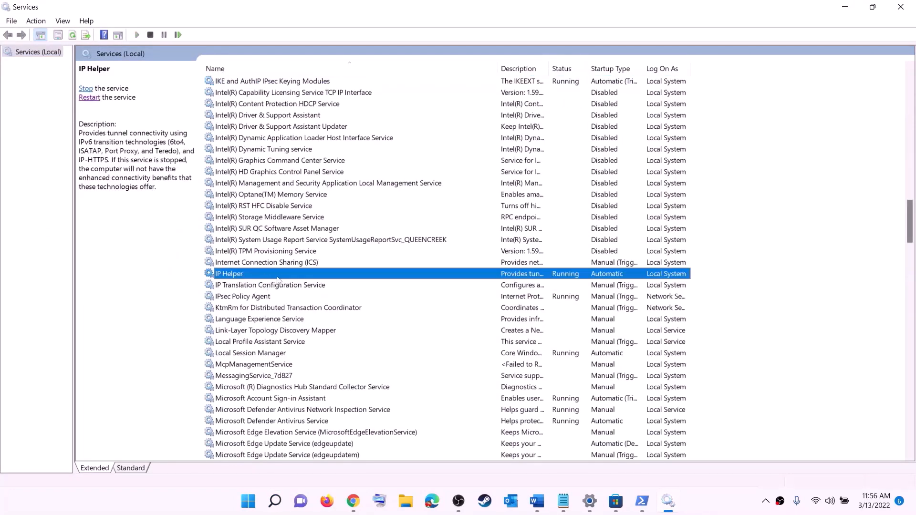
# Keep IP Helper's startup type at Automatic, apply it, and jump to the Xbox services.
pyautogui.doubleClick(275, 276)
pyautogui.click(482, 236)
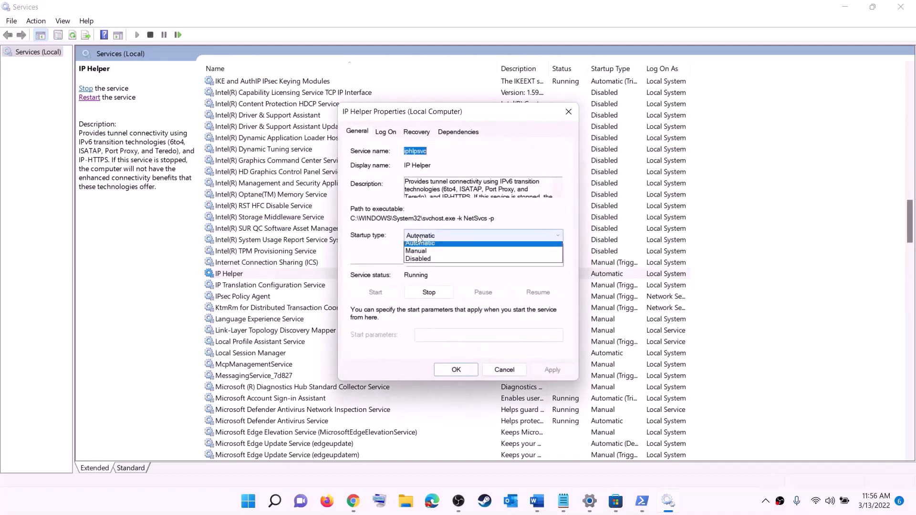
pyautogui.click(424, 255)
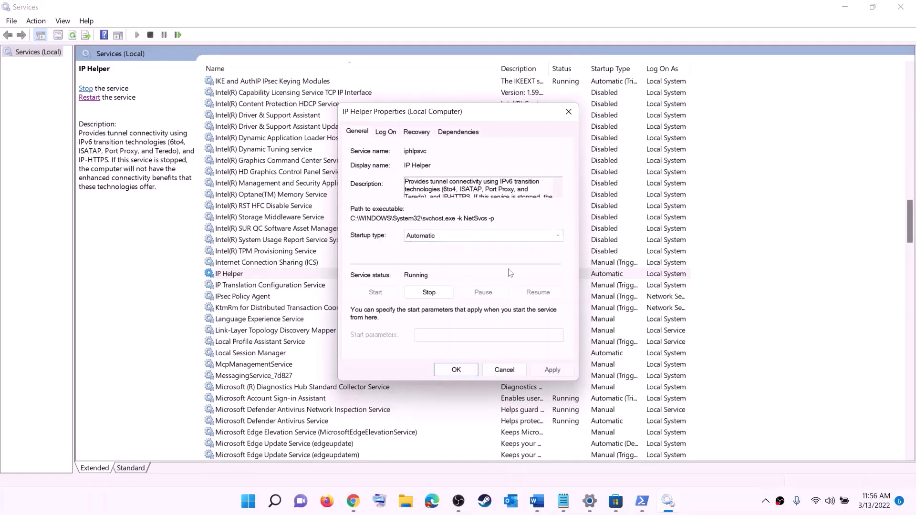
pyautogui.click(542, 374)
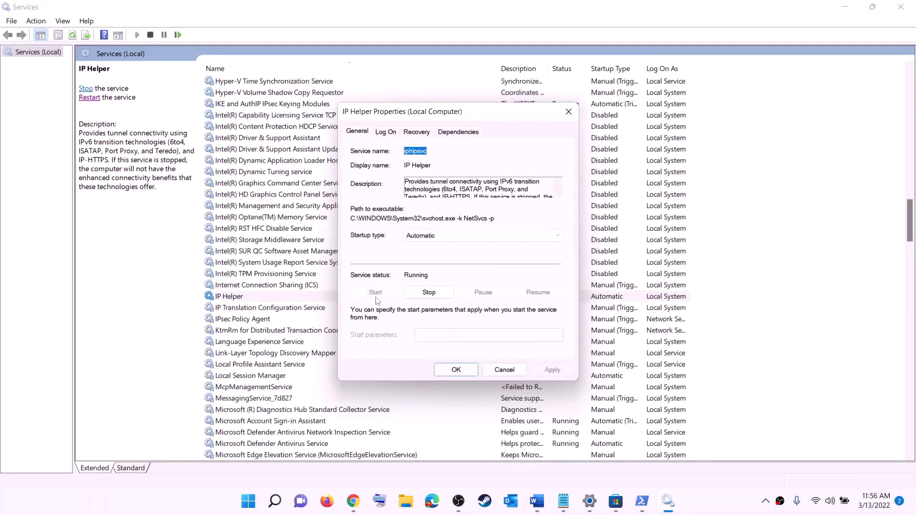
pyautogui.click(456, 371)
pyautogui.click(282, 343)
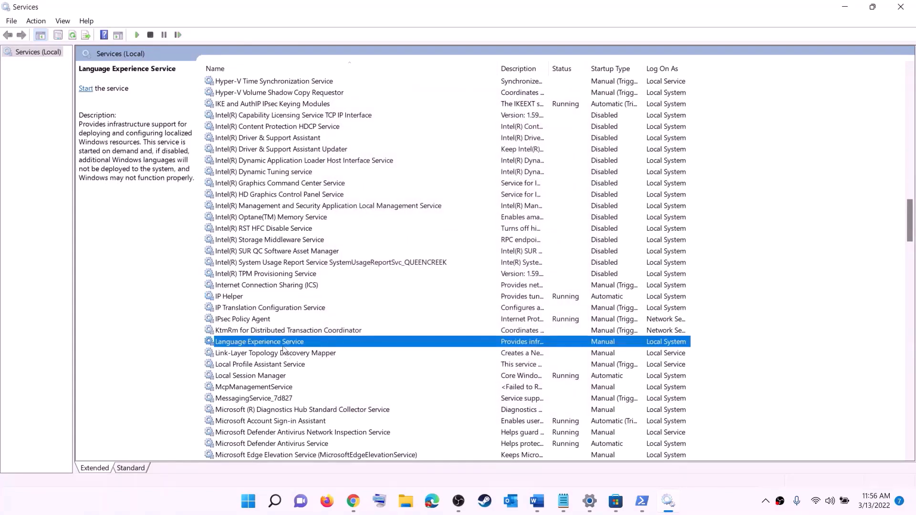
pyautogui.press('x')
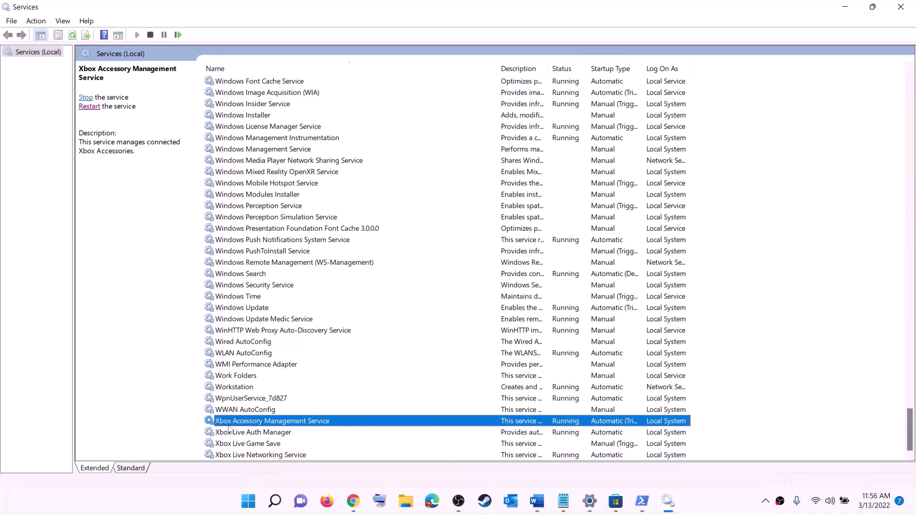
# Set Xbox Accessory Management Service and Xbox Live Auth Manager to Automatic startup.
pyautogui.doubleClick(253, 423)
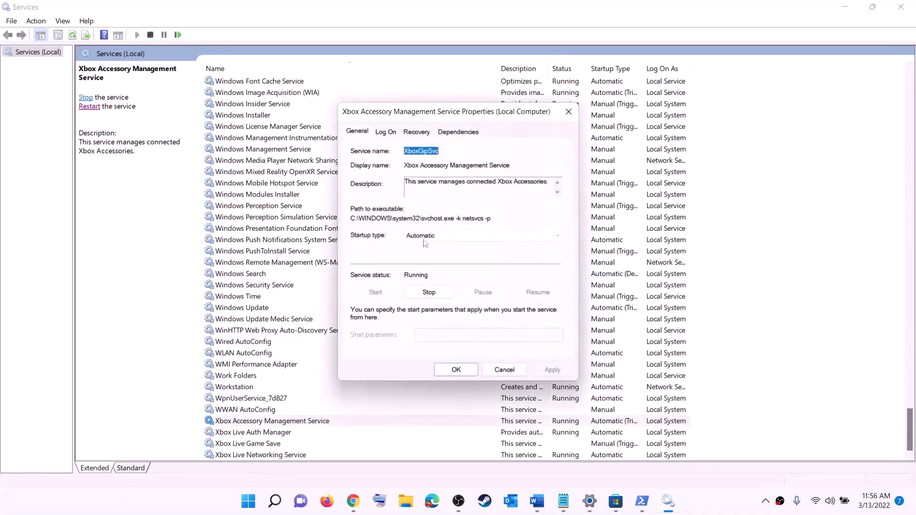
pyautogui.click(440, 239)
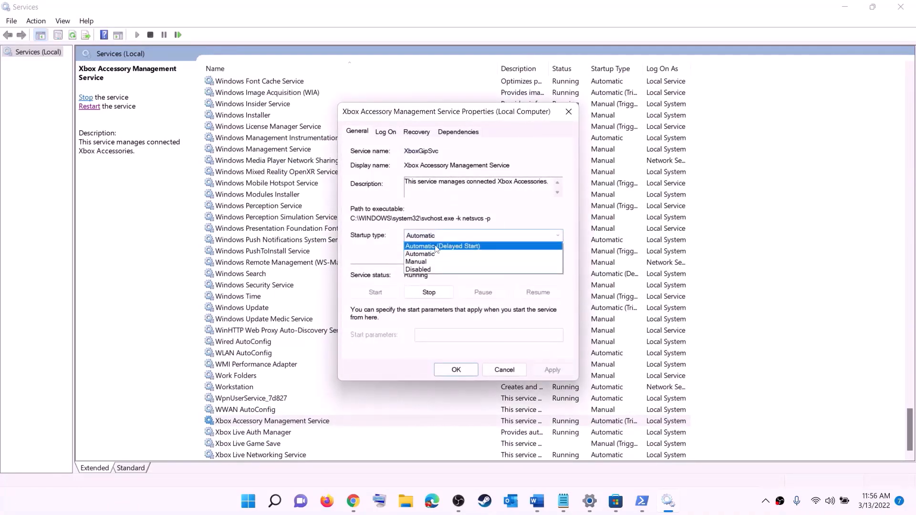
pyautogui.click(437, 256)
pyautogui.click(550, 370)
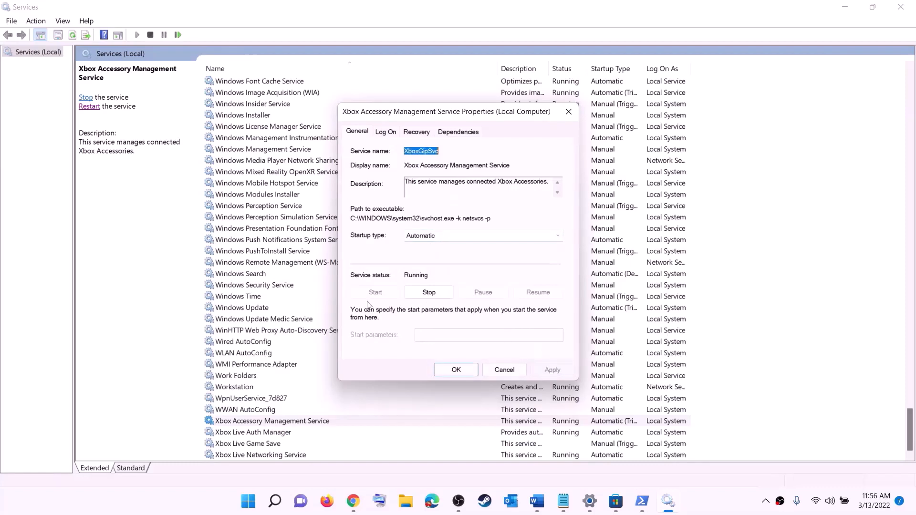
pyautogui.click(457, 370)
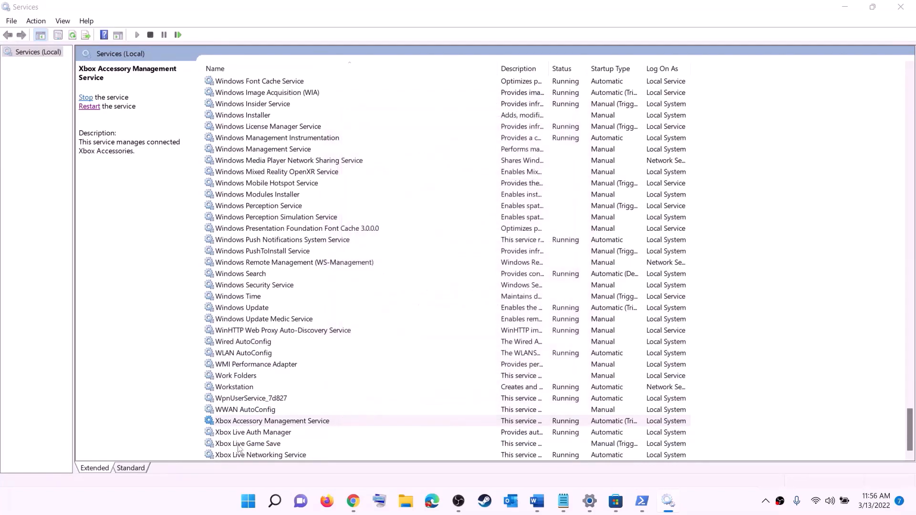
pyautogui.doubleClick(244, 433)
pyautogui.click(453, 252)
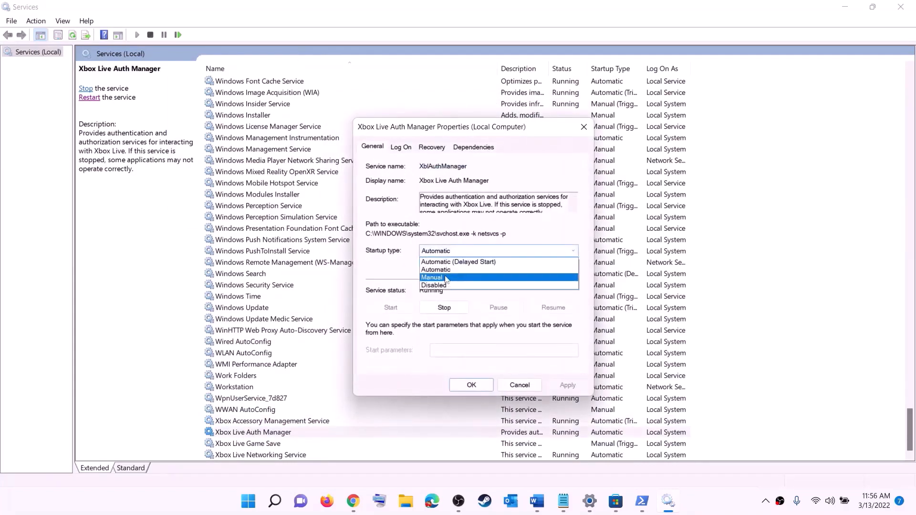
pyautogui.click(444, 270)
pyautogui.click(568, 385)
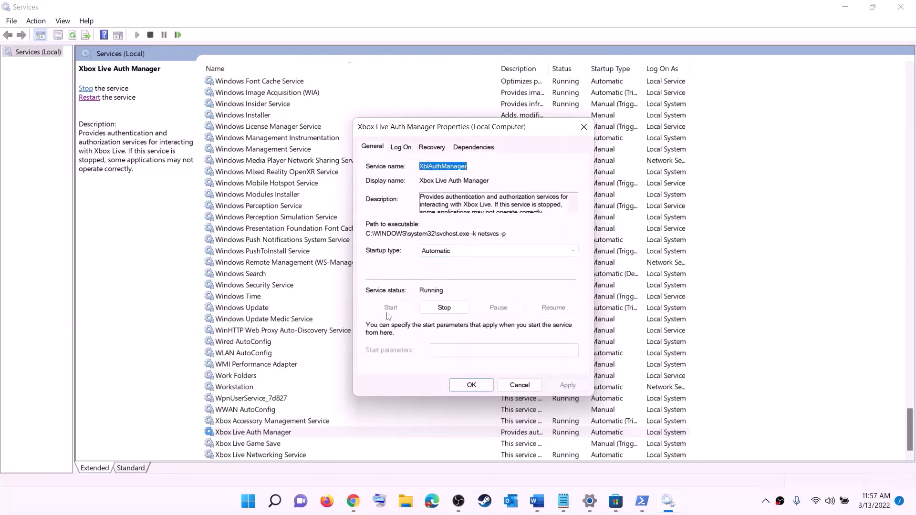
pyautogui.click(472, 385)
# Set Xbox Live Game Save to Automatic and start it, then set Xbox Live Networking Service to Automatic.
pyautogui.doubleClick(254, 444)
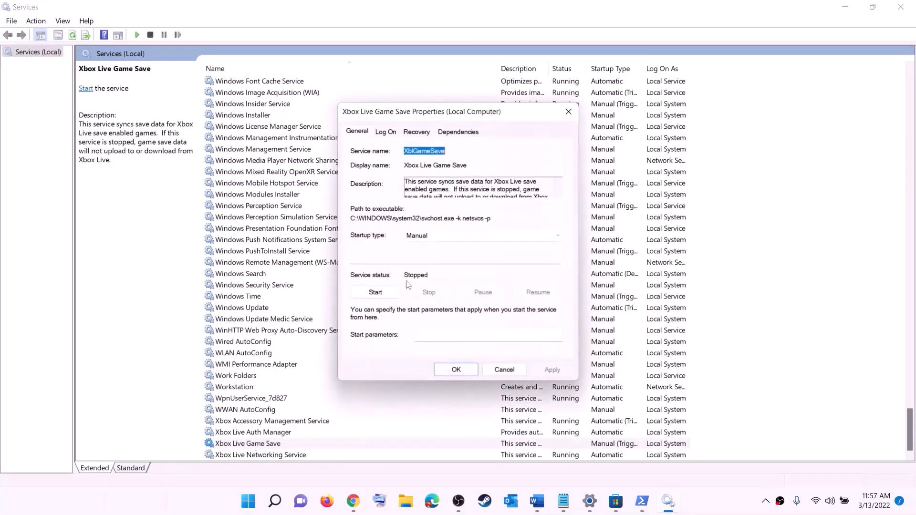
pyautogui.click(457, 241)
pyautogui.click(429, 254)
pyautogui.click(552, 370)
pyautogui.click(375, 293)
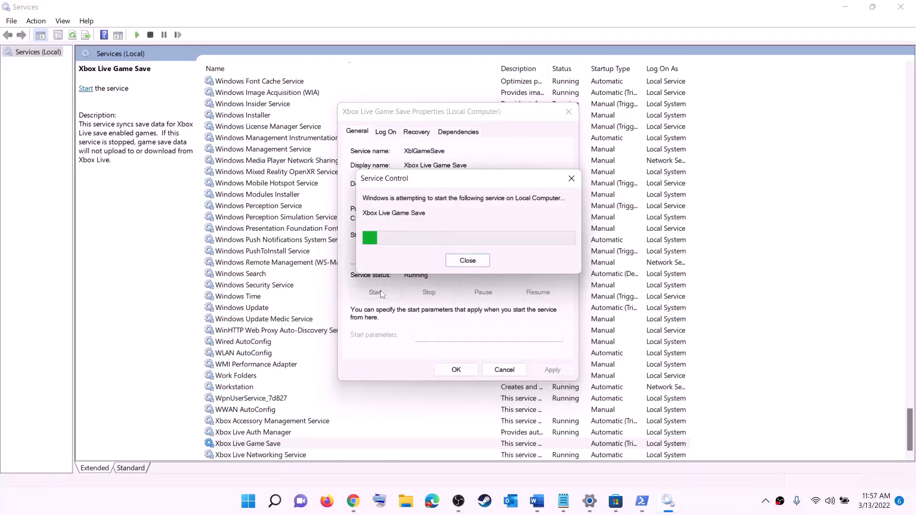
pyautogui.click(471, 374)
pyautogui.doubleClick(266, 455)
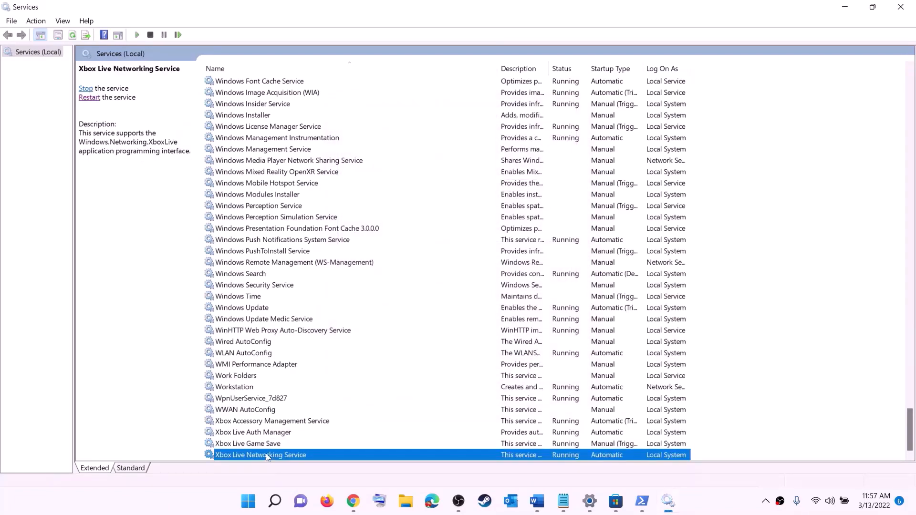
pyautogui.click(444, 238)
pyautogui.click(430, 254)
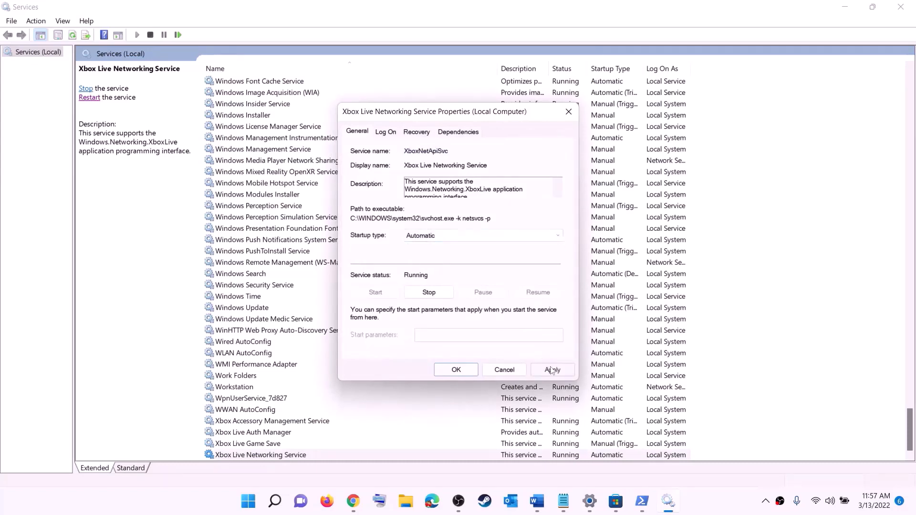
pyautogui.click(552, 371)
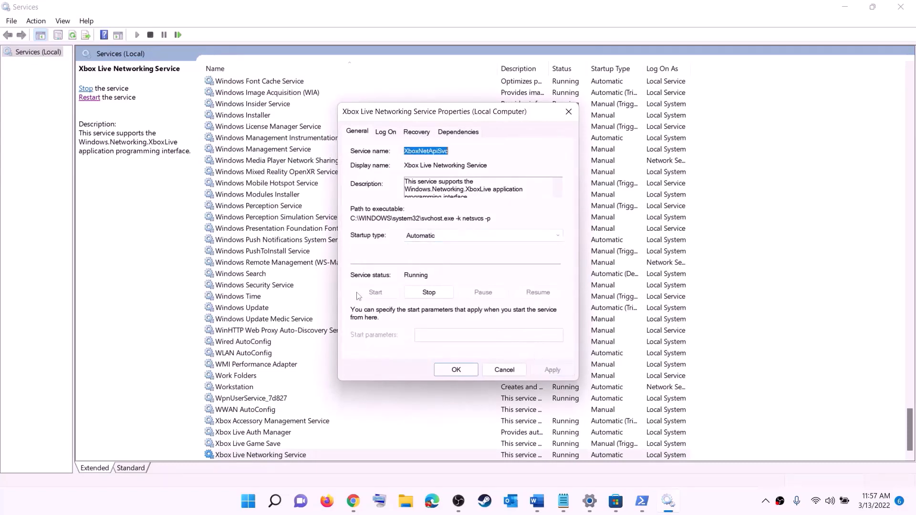
pyautogui.click(446, 370)
# Set Windows Update to Automatic (Delayed Start) and check Gaming Services is running automatically.
pyautogui.click(267, 309)
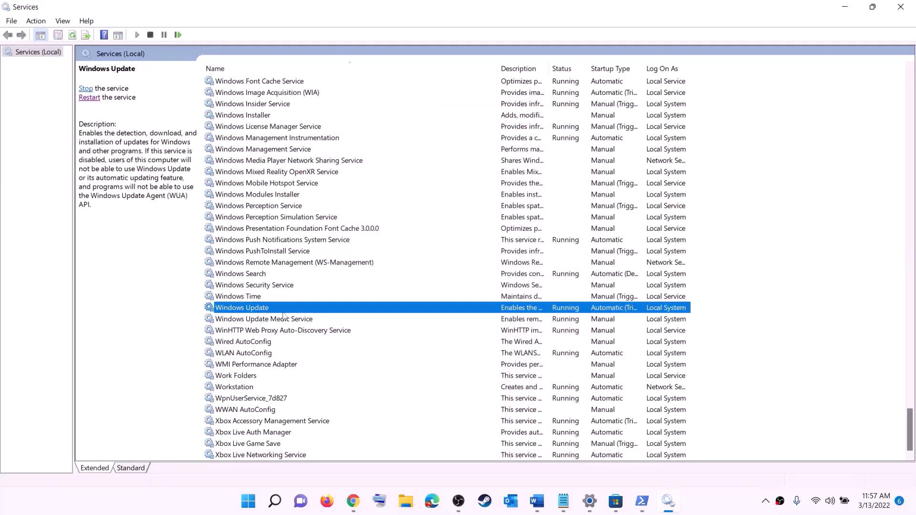
pyautogui.doubleClick(426, 314)
pyautogui.click(442, 240)
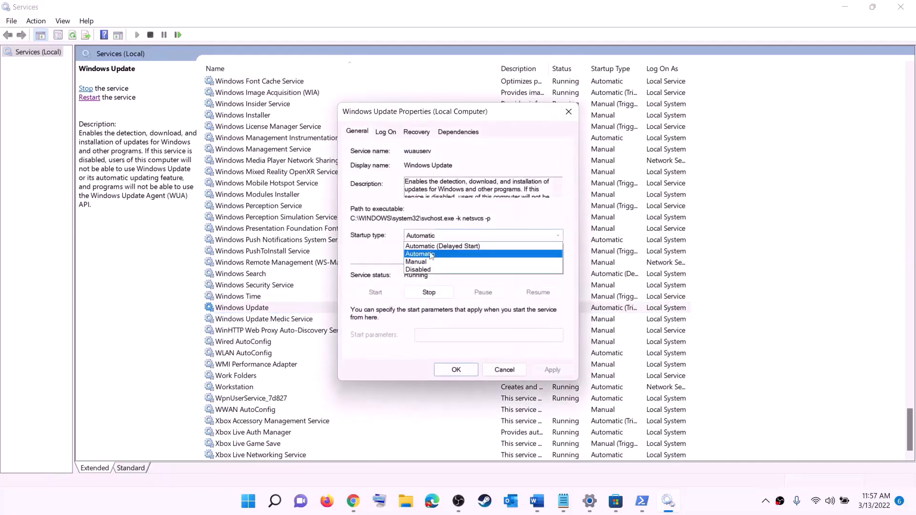
pyautogui.click(439, 253)
pyautogui.click(552, 370)
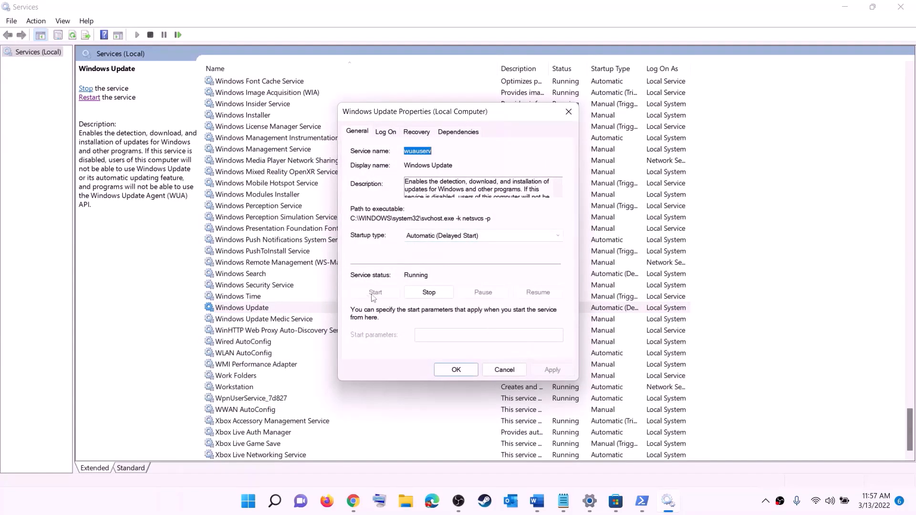
pyautogui.click(456, 370)
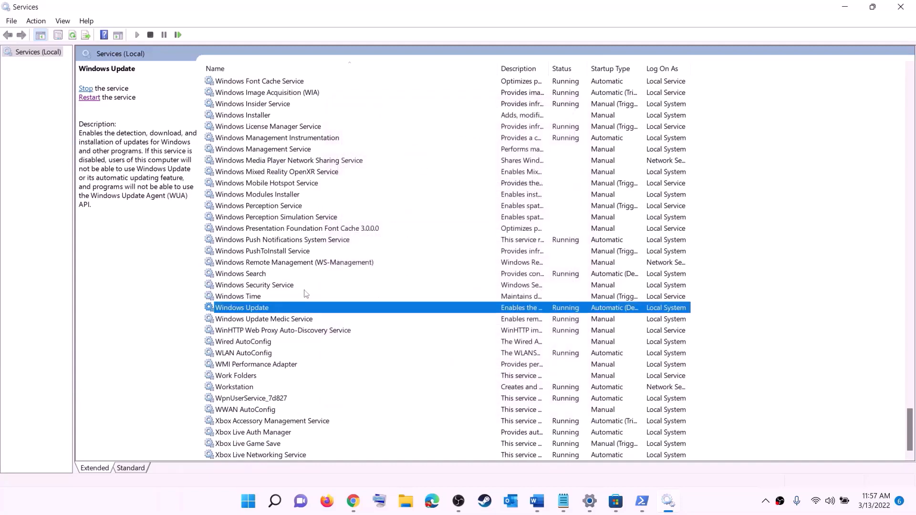
pyautogui.click(303, 263)
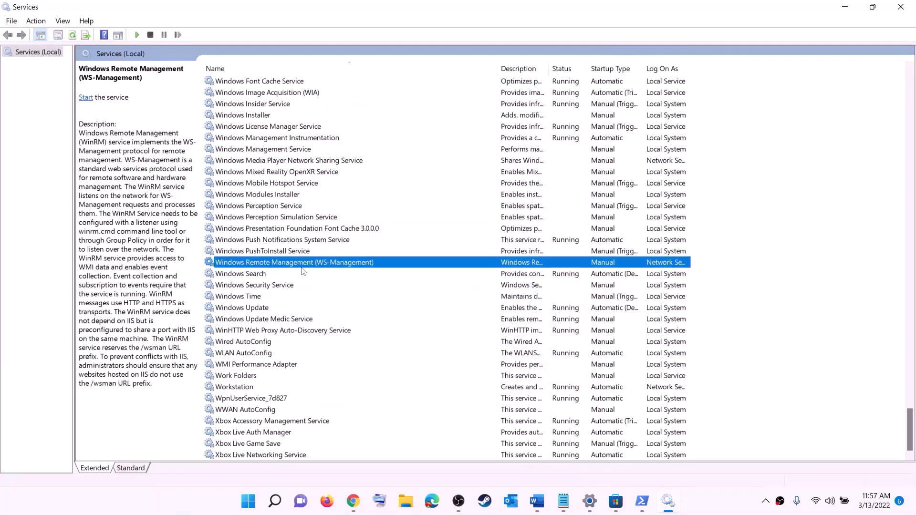
pyautogui.press('g')
pyautogui.scroll(4, 621, 249)
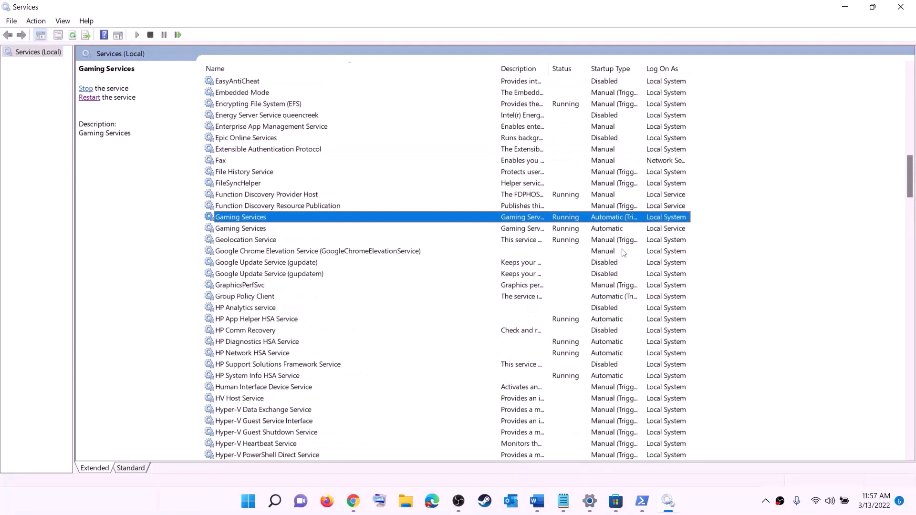
# Stop both Gaming Services entries in the Services list.
pyautogui.click(573, 231)
pyautogui.click(573, 221)
pyautogui.click(573, 231)
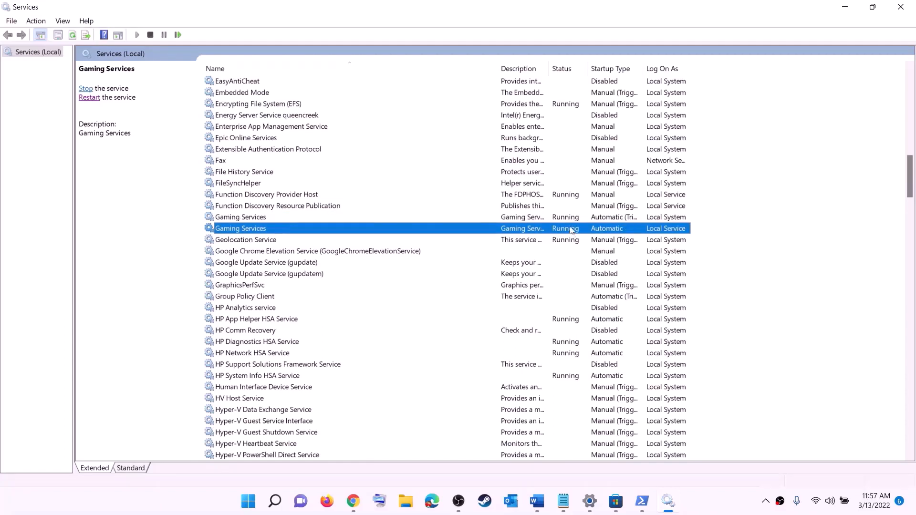
pyautogui.click(572, 221)
pyautogui.rightClick(566, 223)
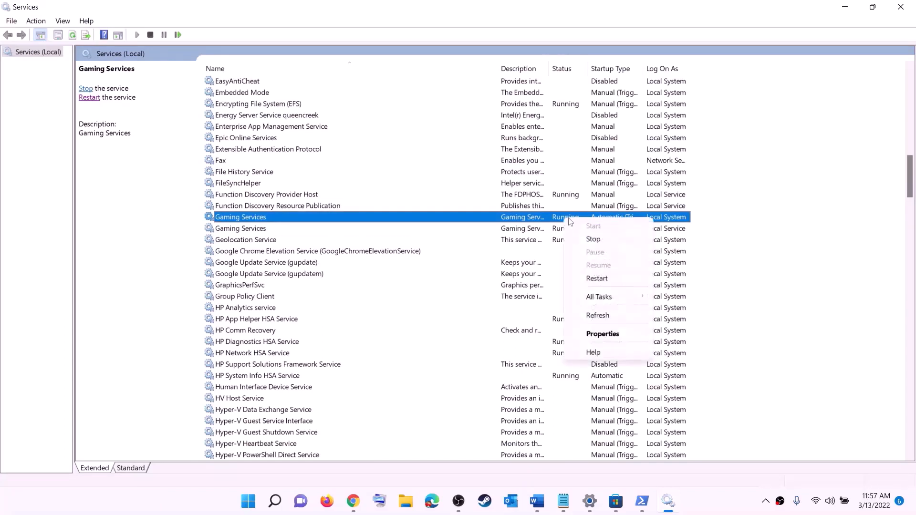
pyautogui.click(528, 233)
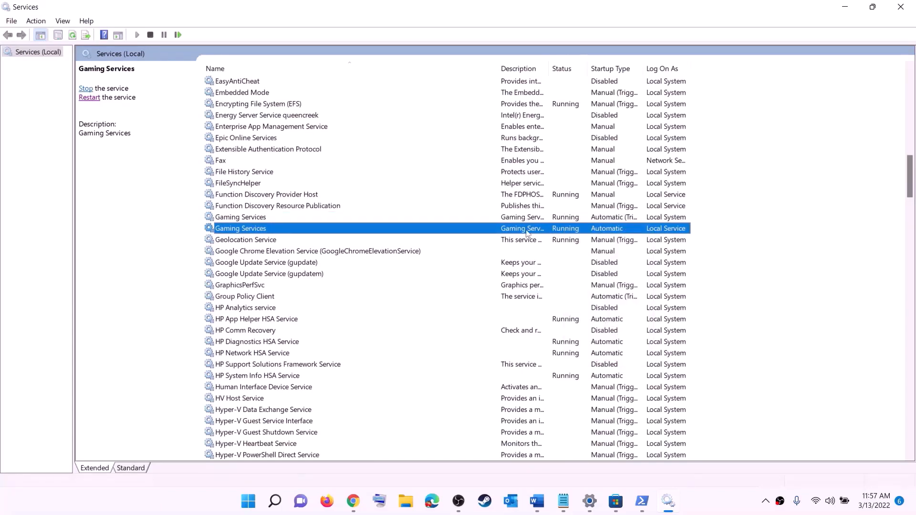
pyautogui.click(560, 220)
pyautogui.rightClick(562, 218)
pyautogui.click(583, 238)
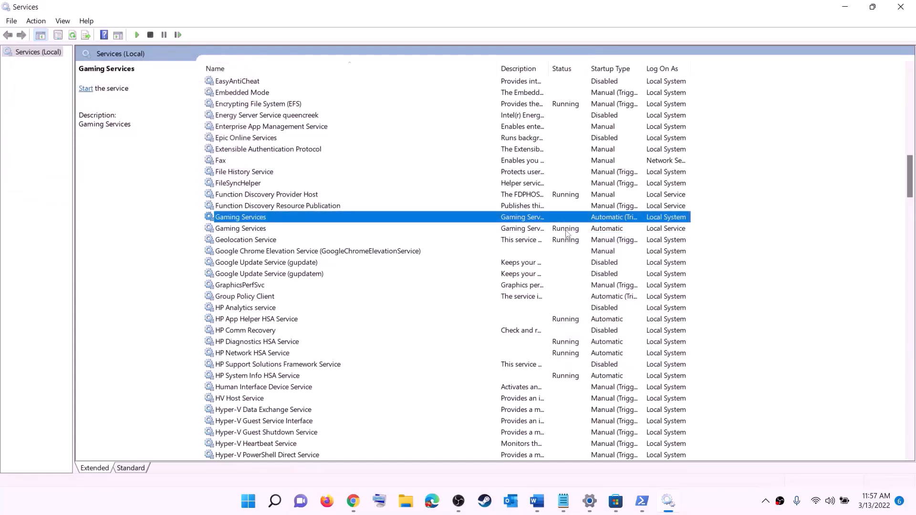
pyautogui.click(568, 231)
pyautogui.rightClick(569, 231)
pyautogui.click(588, 252)
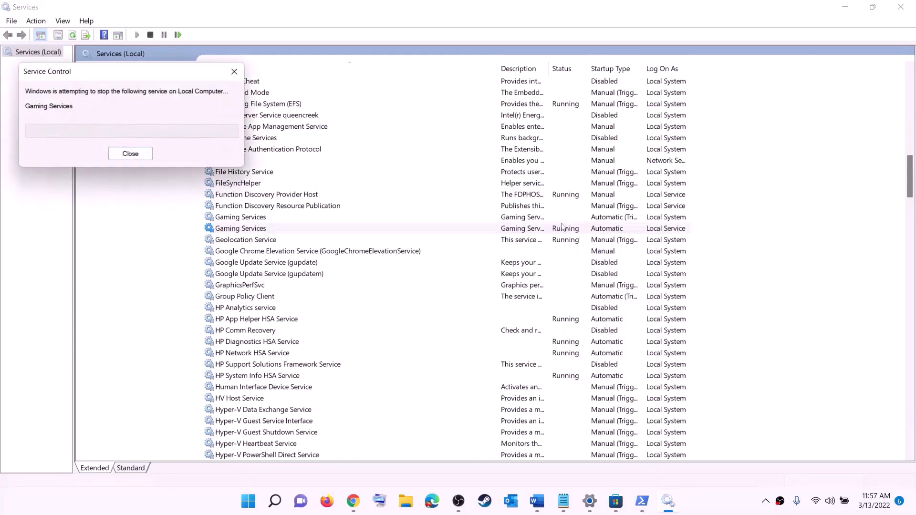
# Start both Gaming Services entries again.
pyautogui.click(544, 218)
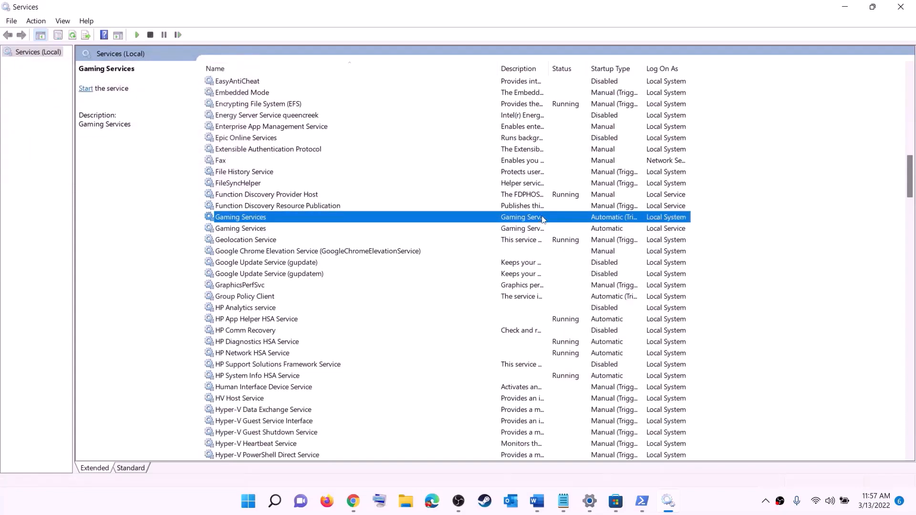
pyautogui.rightClick(544, 219)
pyautogui.click(570, 223)
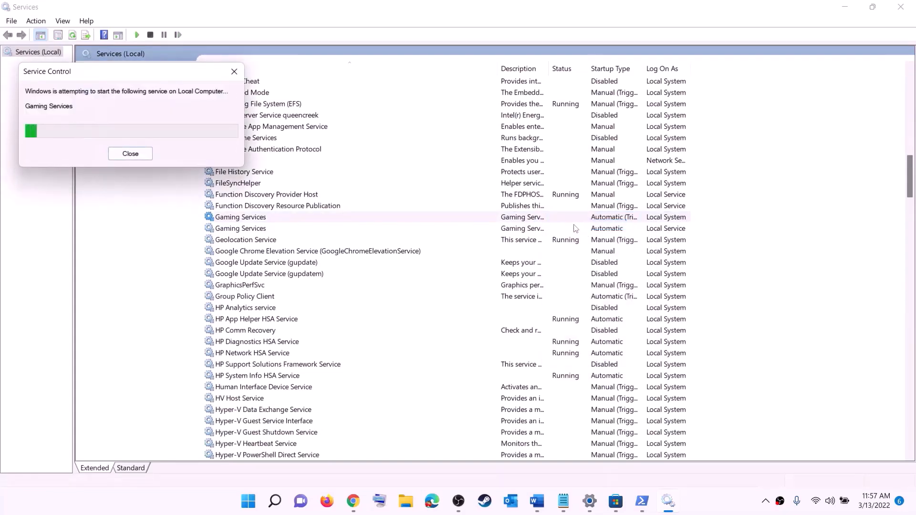
pyautogui.click(540, 231)
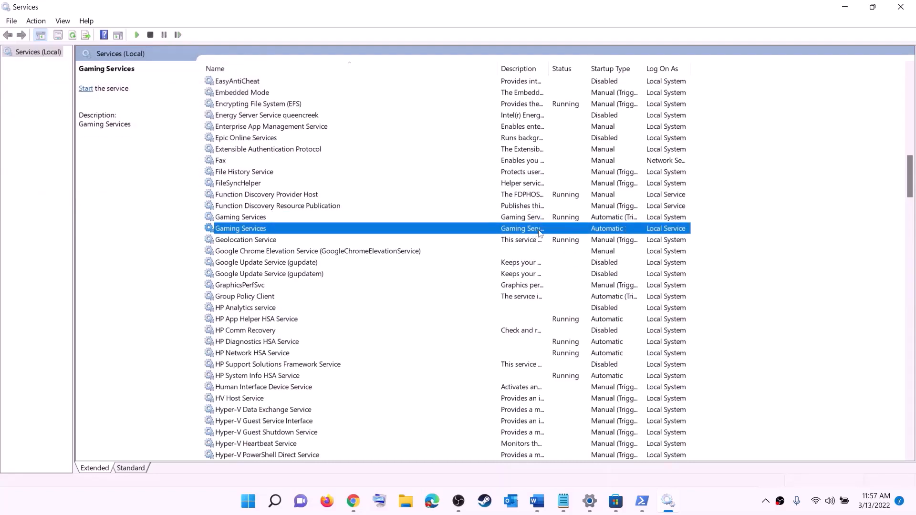
pyautogui.rightClick(540, 231)
pyautogui.click(569, 239)
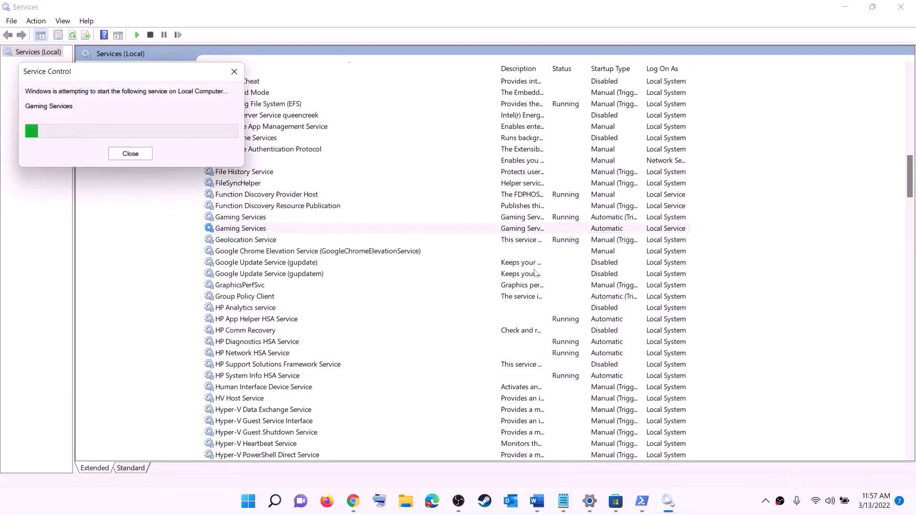
pyautogui.click(520, 297)
# Set the Microsoft Store Install Service startup type to Automatic and apply it.
pyautogui.press('m')
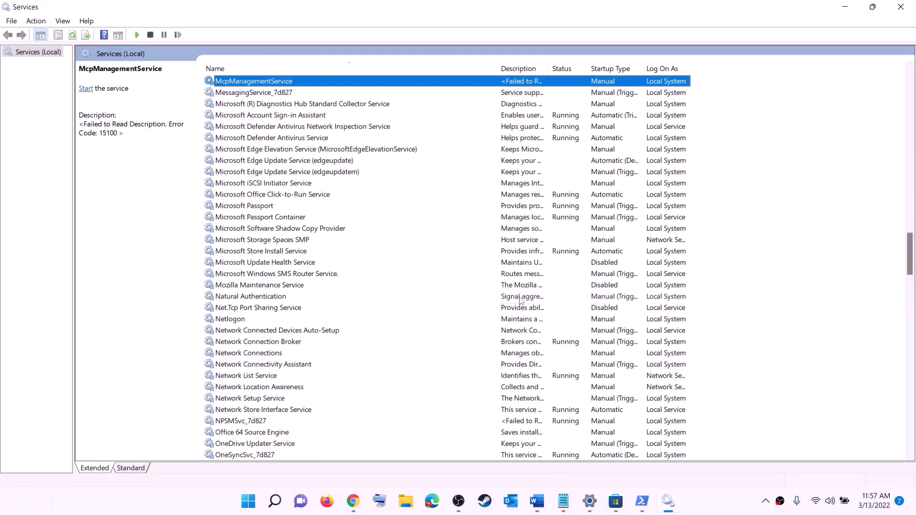
pyautogui.click(275, 252)
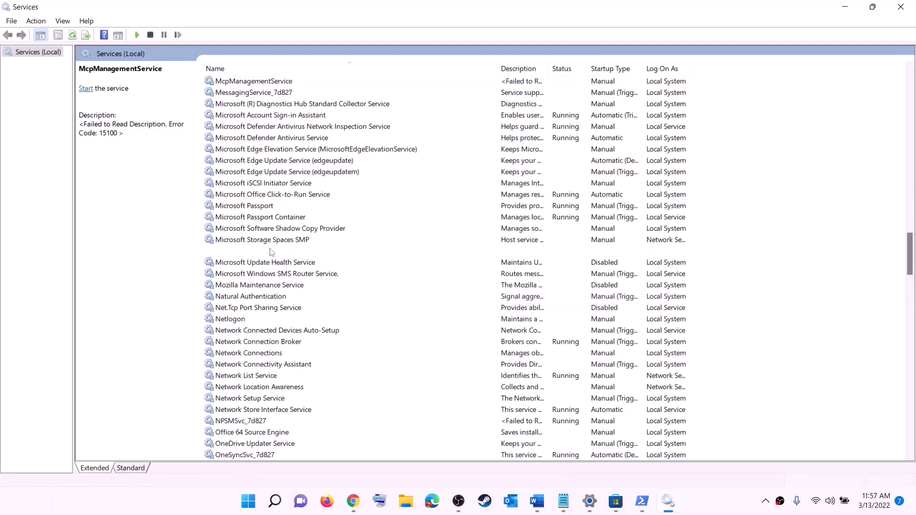
pyautogui.doubleClick(353, 253)
pyautogui.click(447, 237)
pyautogui.click(430, 249)
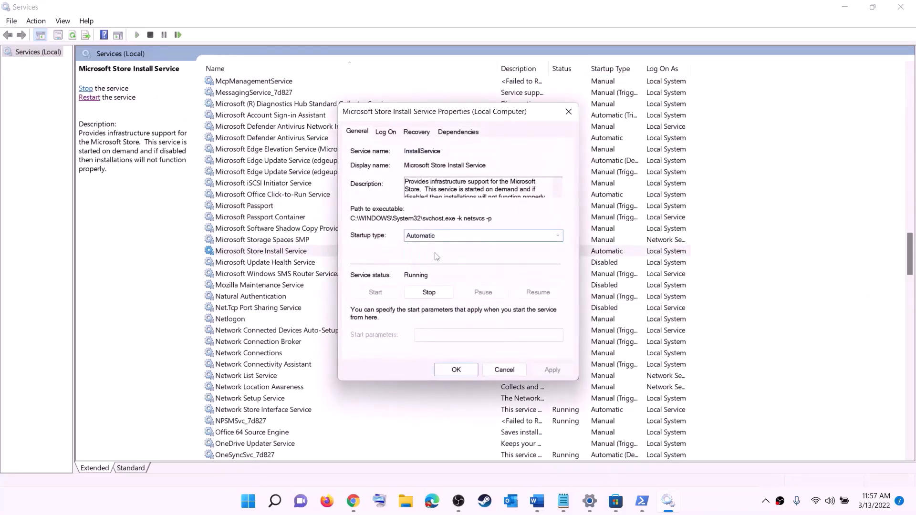
pyautogui.click(548, 369)
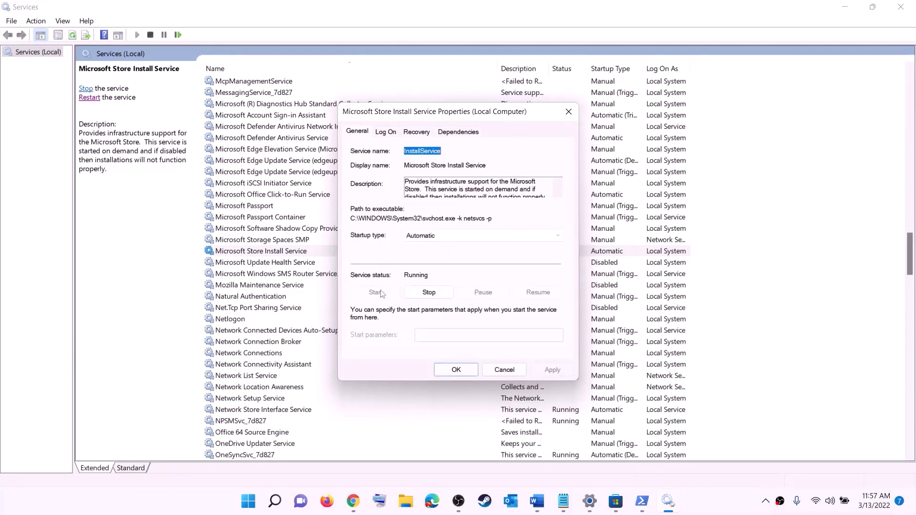
pyautogui.click(457, 370)
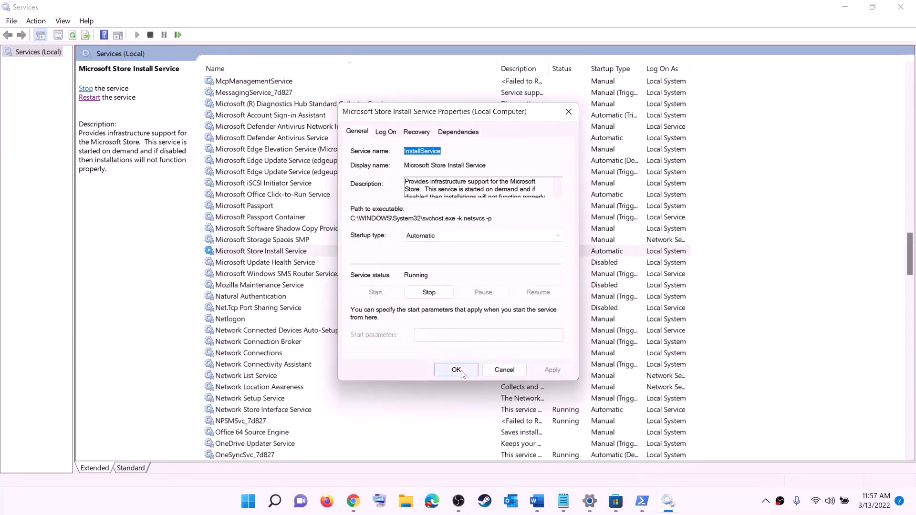
# Set Background Intelligent Transfer Service startup to Automatic, apply, and close Services.
pyautogui.click(302, 218)
pyautogui.press('b')
pyautogui.scroll(4, 328, 187)
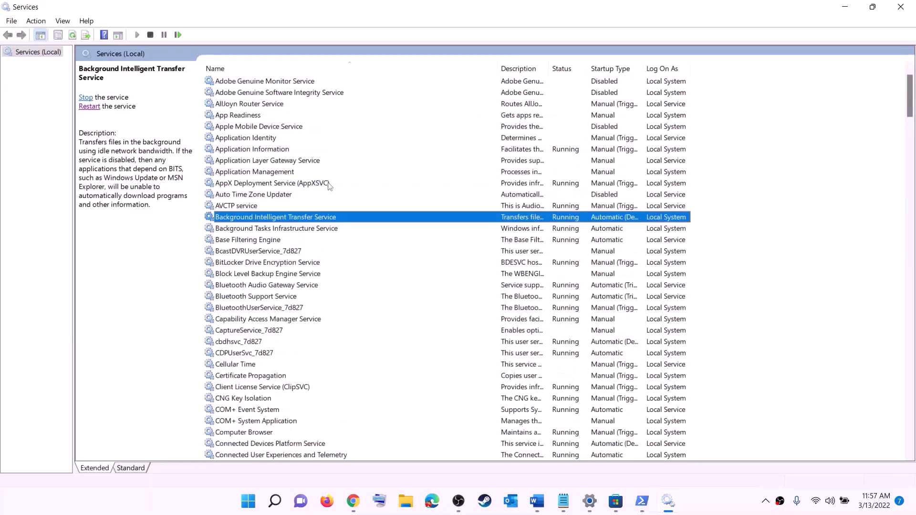
pyautogui.doubleClick(333, 219)
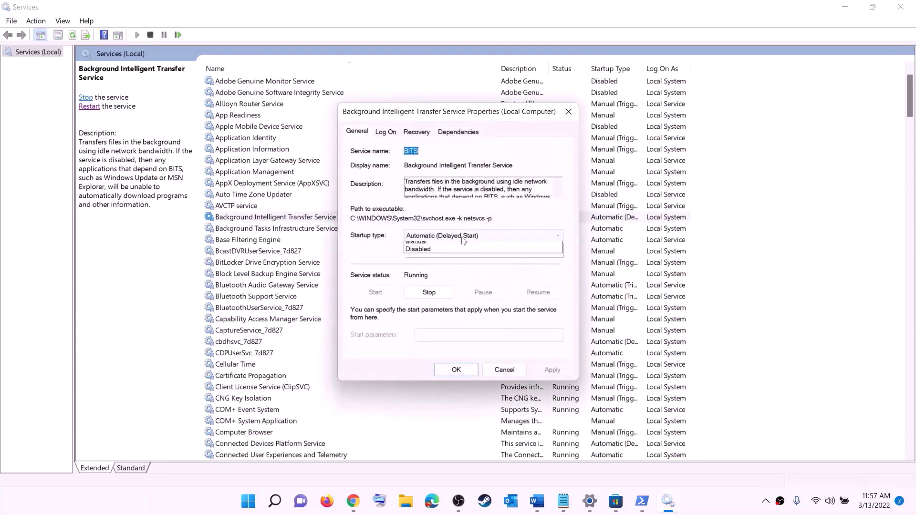
pyautogui.click(463, 235)
pyautogui.click(440, 255)
pyautogui.click(552, 370)
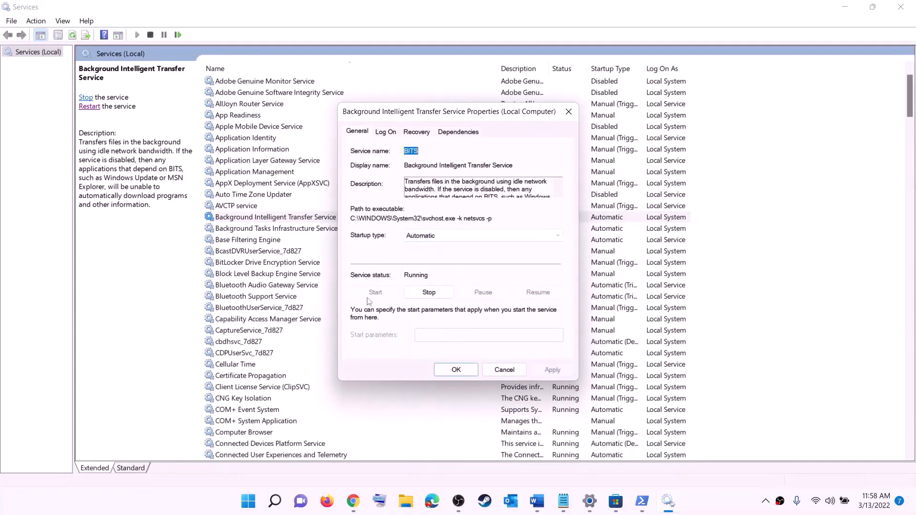
pyautogui.click(456, 371)
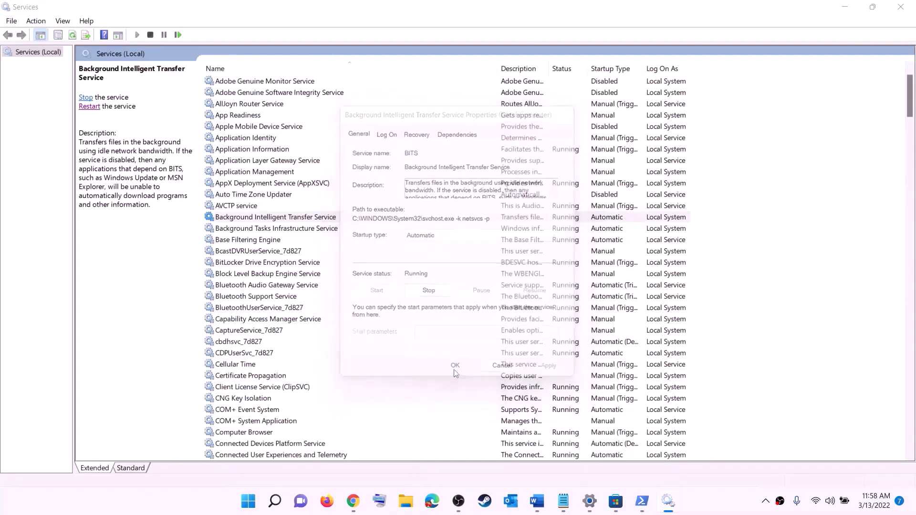
pyautogui.click(901, 7)
pyautogui.scroll(-10, 334, 277)
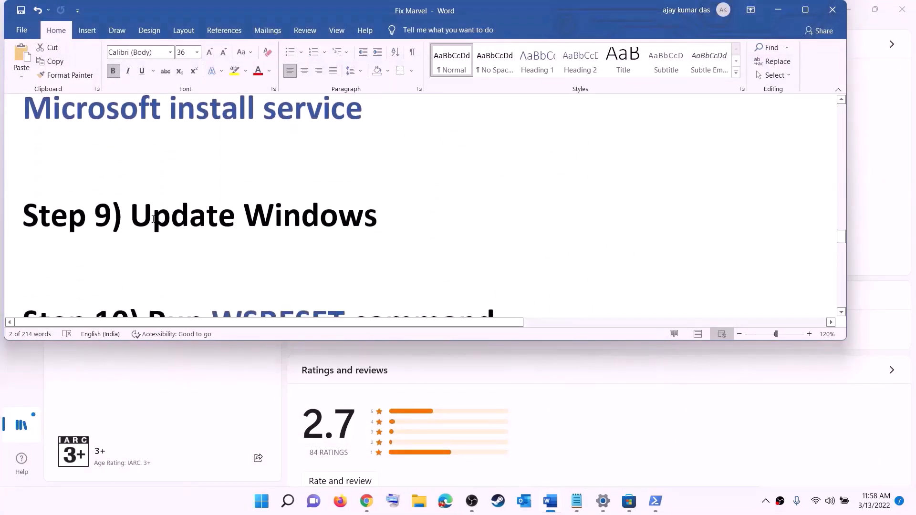
# View the Windows Update page showing the pending 2022-03 Cumulative Update, then the power options.
pyautogui.moveTo(134, 217); pyautogui.dragTo(450, 209)
pyautogui.press('super')
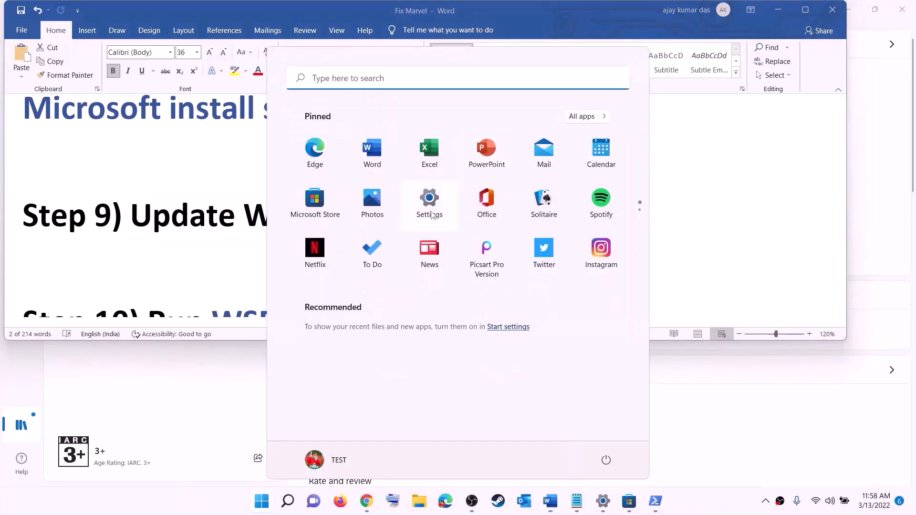
pyautogui.click(433, 215)
pyautogui.click(67, 367)
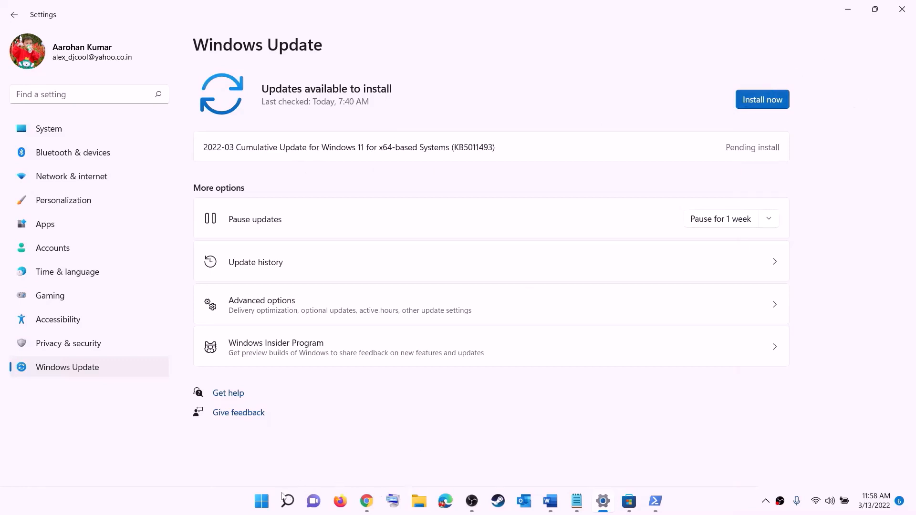
pyautogui.click(261, 501)
pyautogui.click(606, 461)
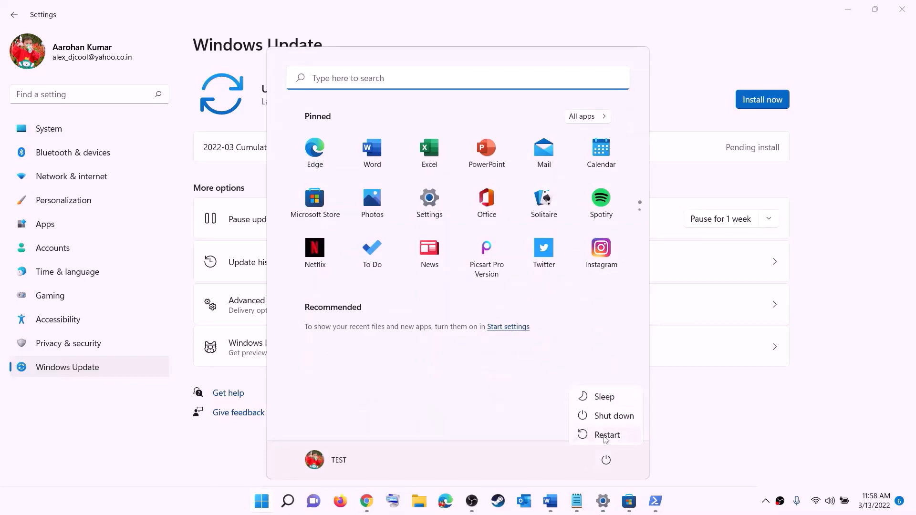
# Take WSRESET from Step 10 of the Word notes and run it to reset and relaunch the Store.
pyautogui.click(861, 16)
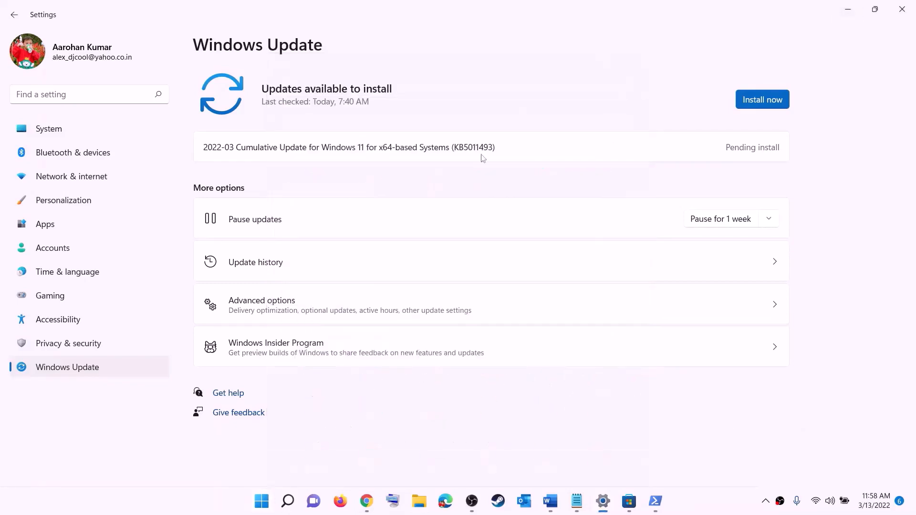
pyautogui.click(550, 502)
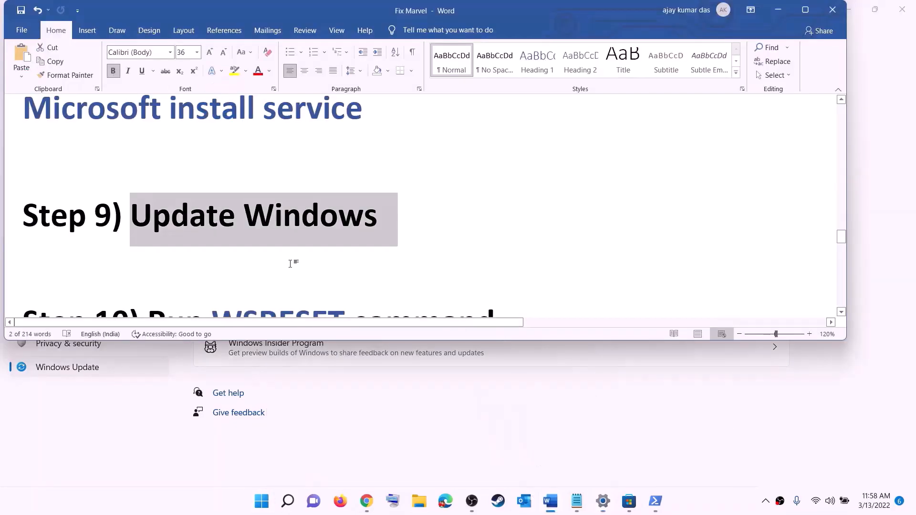
pyautogui.scroll(-3, 293, 262)
pyautogui.click(279, 223)
pyautogui.doubleClick(277, 225)
pyautogui.hotkey('ctrl', 'c')
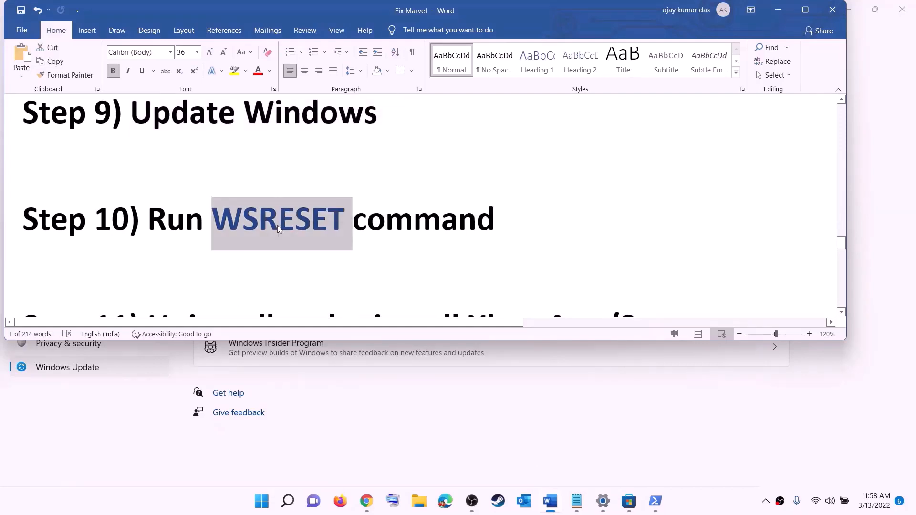
pyautogui.click(261, 505)
pyautogui.hotkey('ctrl', 'v')
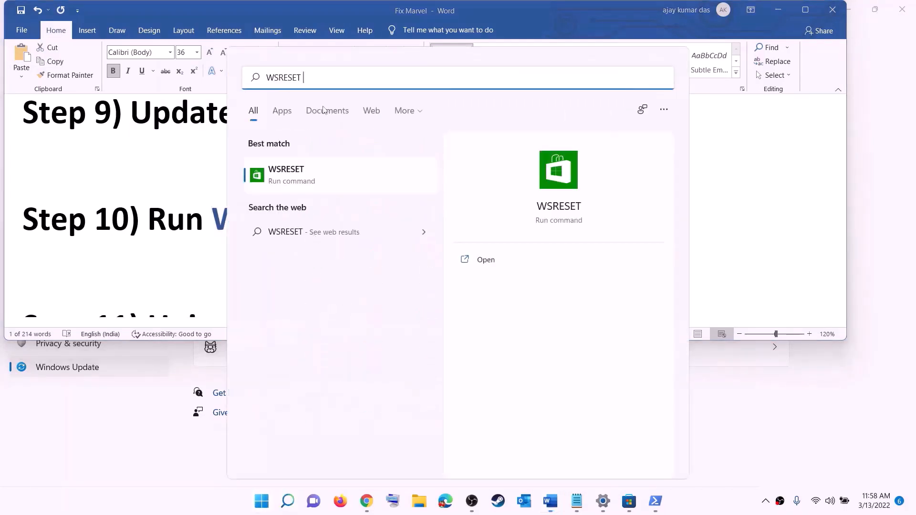
pyautogui.click(301, 182)
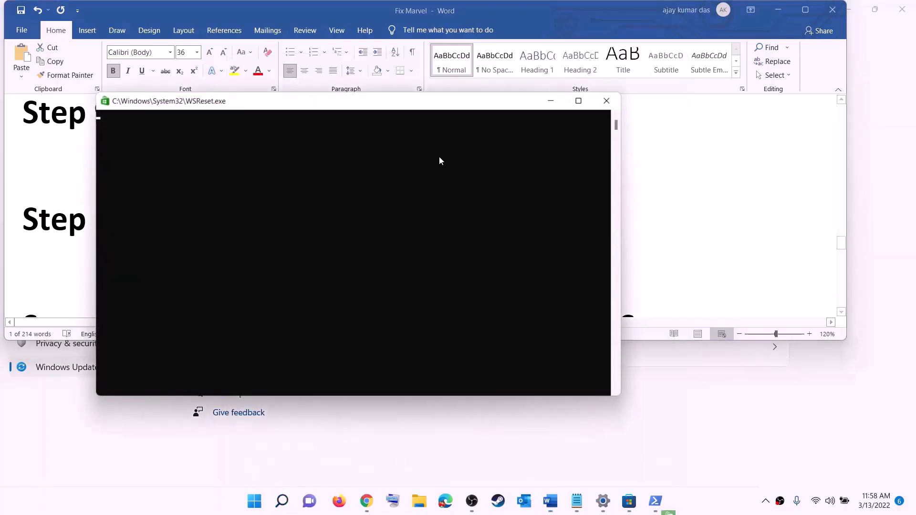
pyautogui.moveTo(540, 177); pyautogui.dragTo(530, 160)
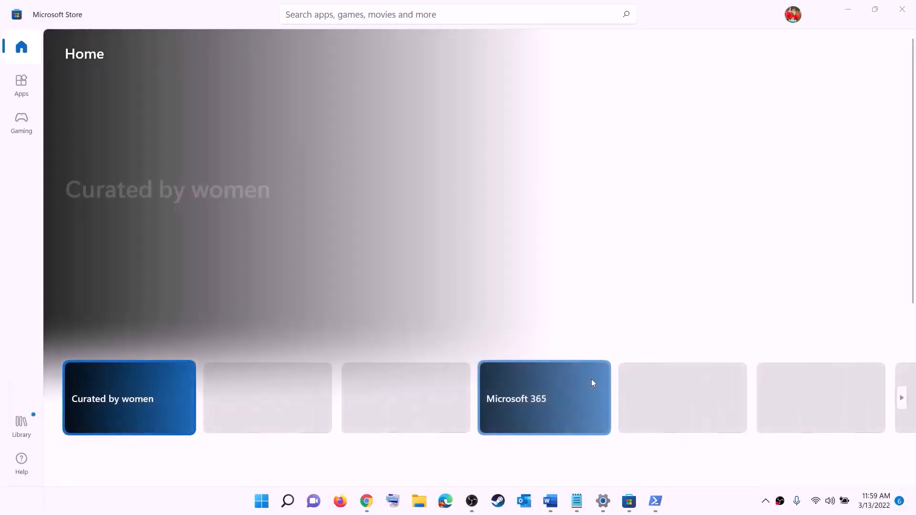
pyautogui.click(550, 501)
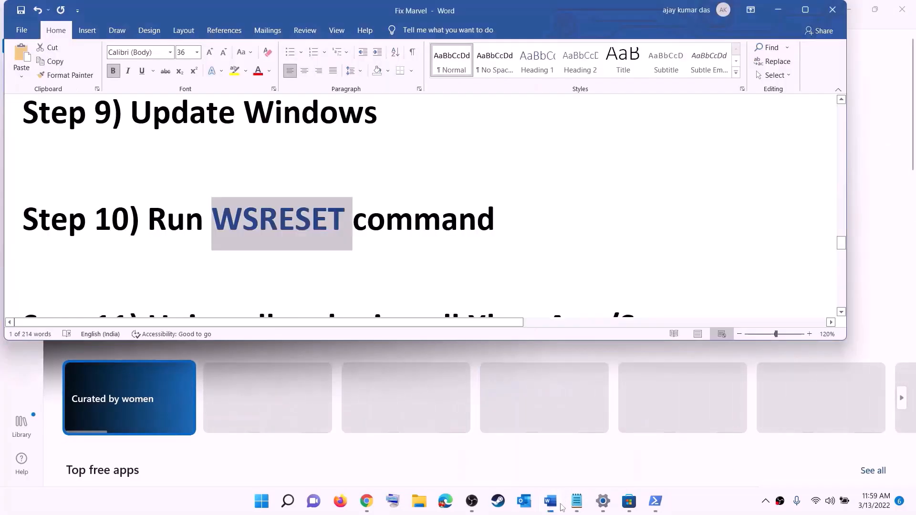
# Copy the Get-AppxPackage -allusers *WindowsStore* | Remove-AppxPackage command from the Word notes.
pyautogui.scroll(-3, 316, 238)
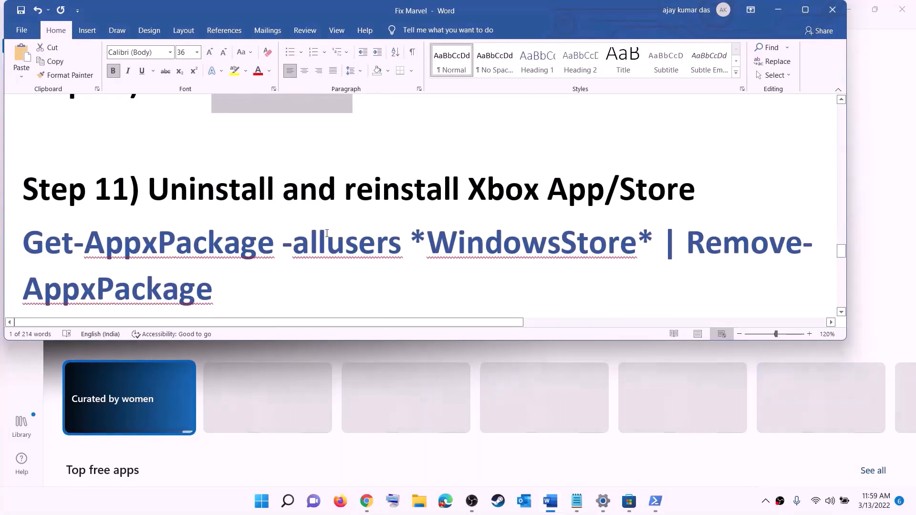
pyautogui.scroll(-1, 327, 234)
pyautogui.click(262, 506)
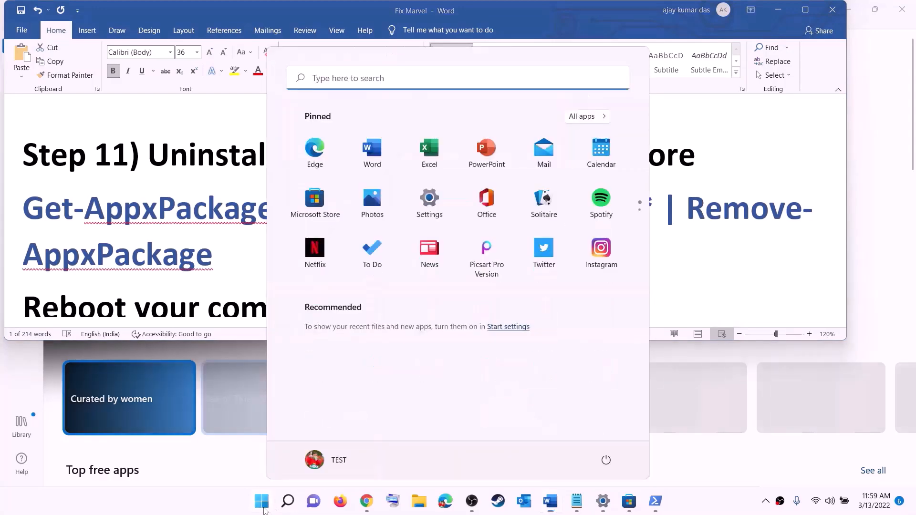
pyautogui.write('xbo')
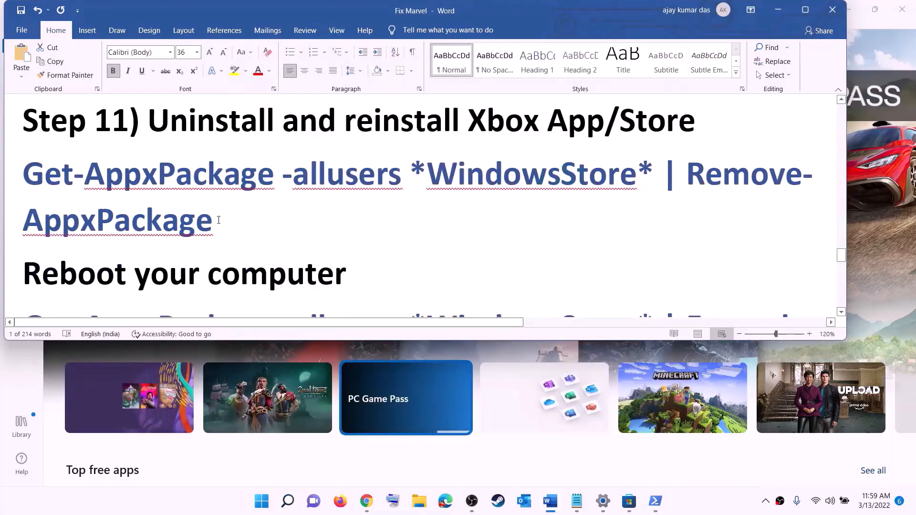
pyautogui.tripleClick(218, 220)
pyautogui.rightClick(88, 193)
pyautogui.click(120, 215)
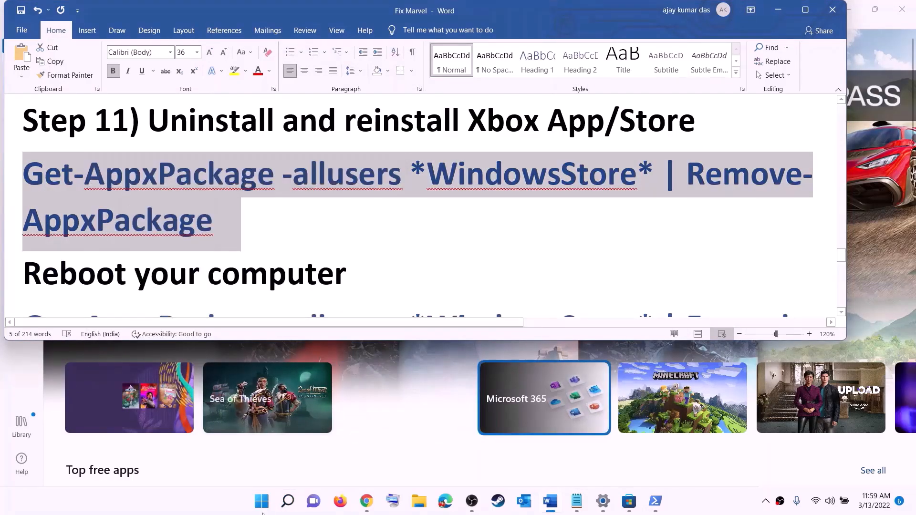
# Run the Store removal command in an administrator Windows PowerShell.
pyautogui.click(268, 511)
pyautogui.write('po')
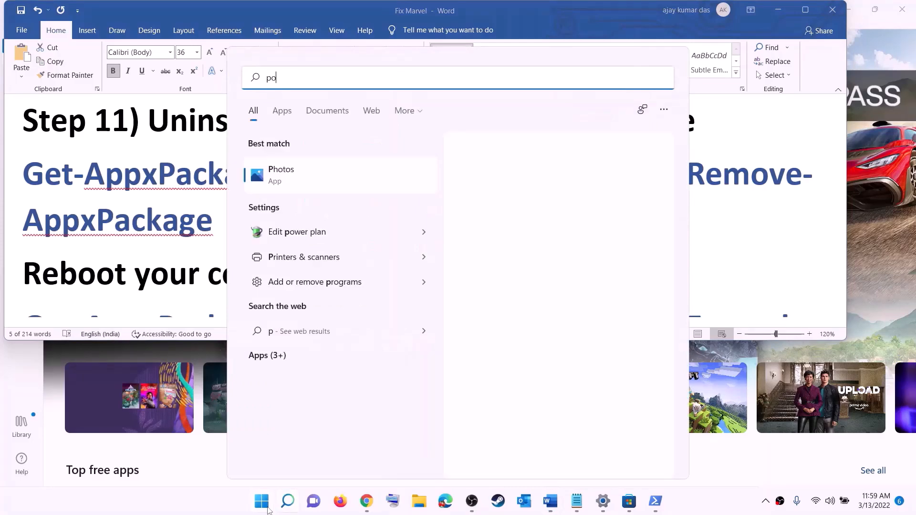
pyautogui.write('we')
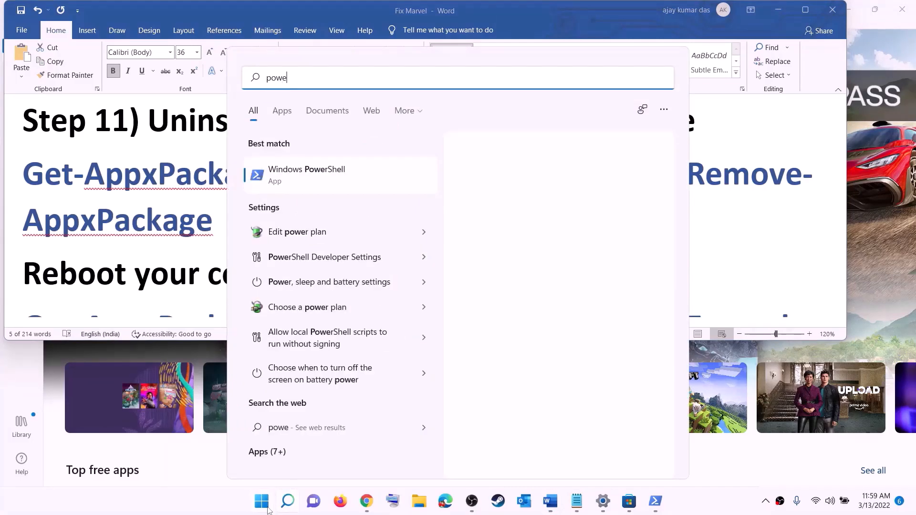
pyautogui.write('rshel')
pyautogui.rightClick(309, 176)
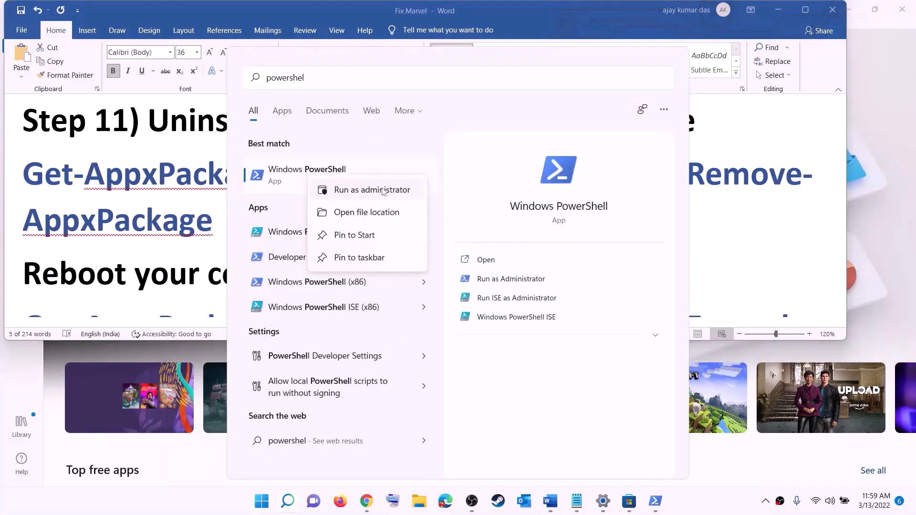
pyautogui.click(384, 191)
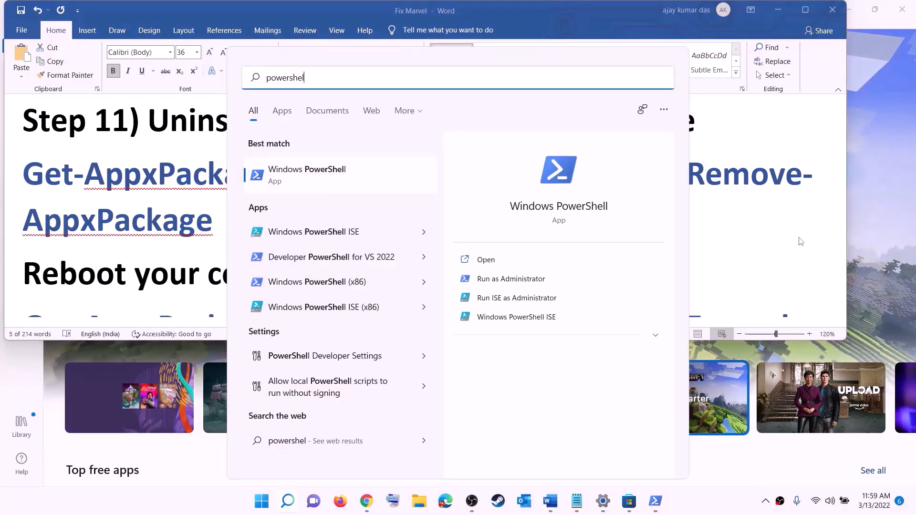
pyautogui.press('Escape')
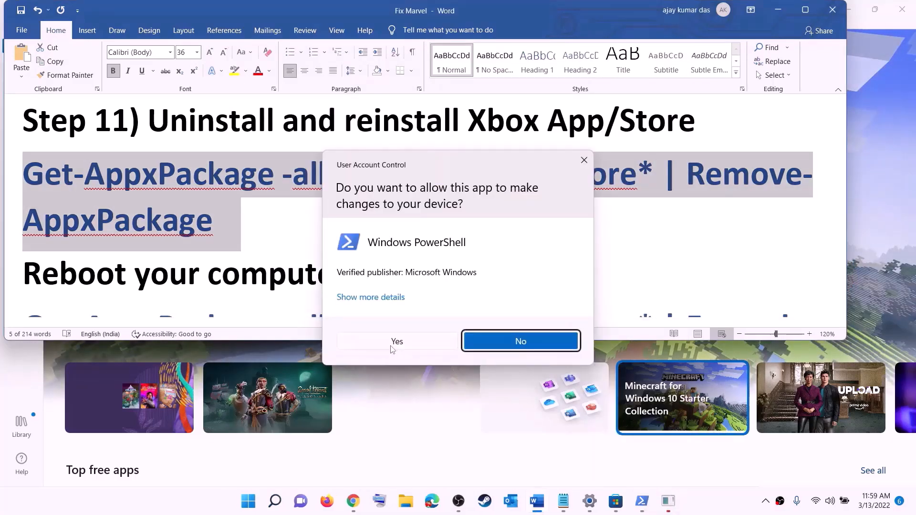
pyautogui.click(391, 344)
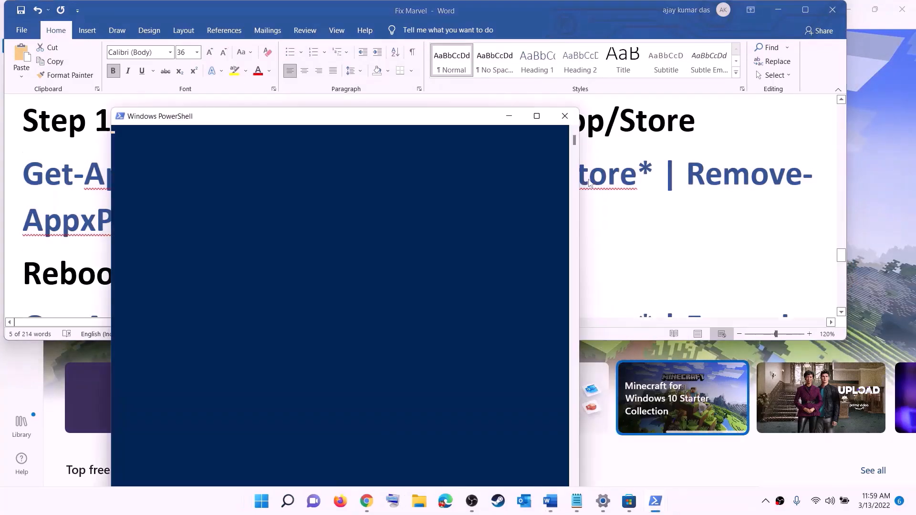
pyautogui.rightClick(285, 177)
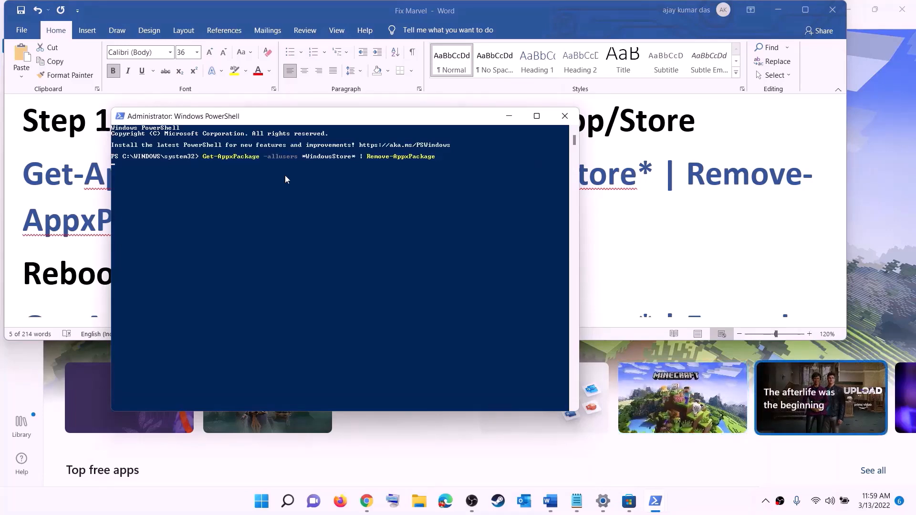
pyautogui.press('Return')
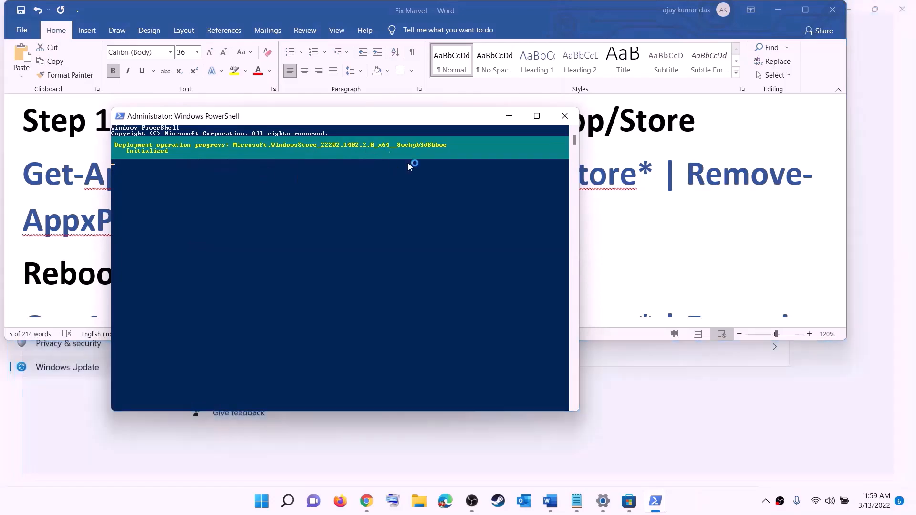
pyautogui.click(52, 242)
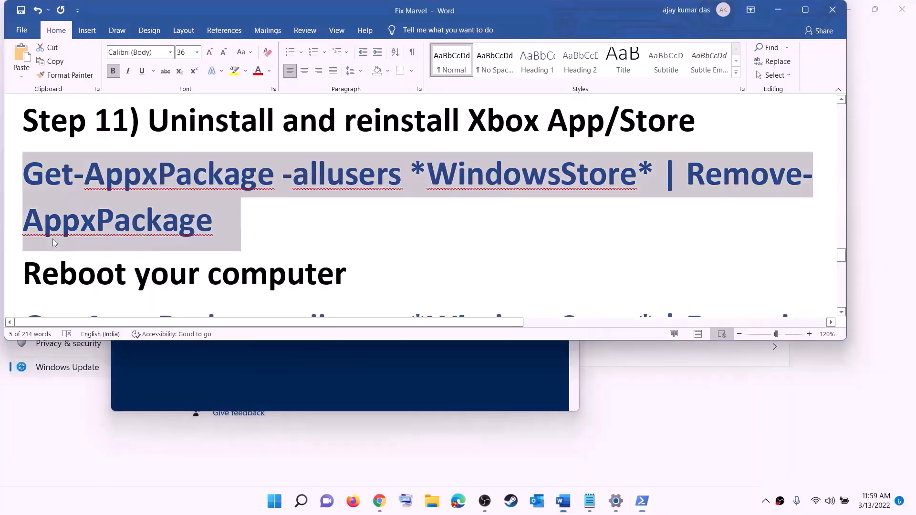
# Copy the Get-AppxPackage re-register command from the Word notes, skipping the reboot.
pyautogui.doubleClick(61, 266)
pyautogui.click(274, 501)
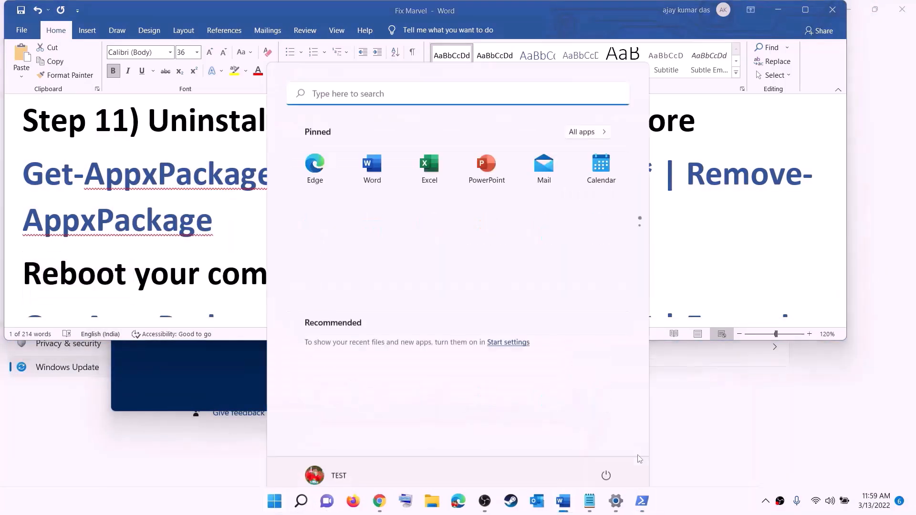
pyautogui.click(606, 460)
pyautogui.click(188, 221)
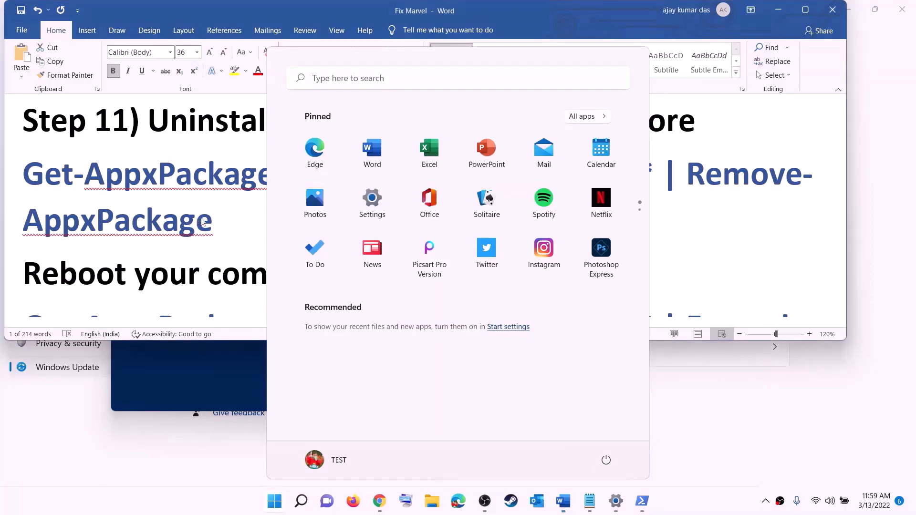
pyautogui.scroll(-3, 777, 230)
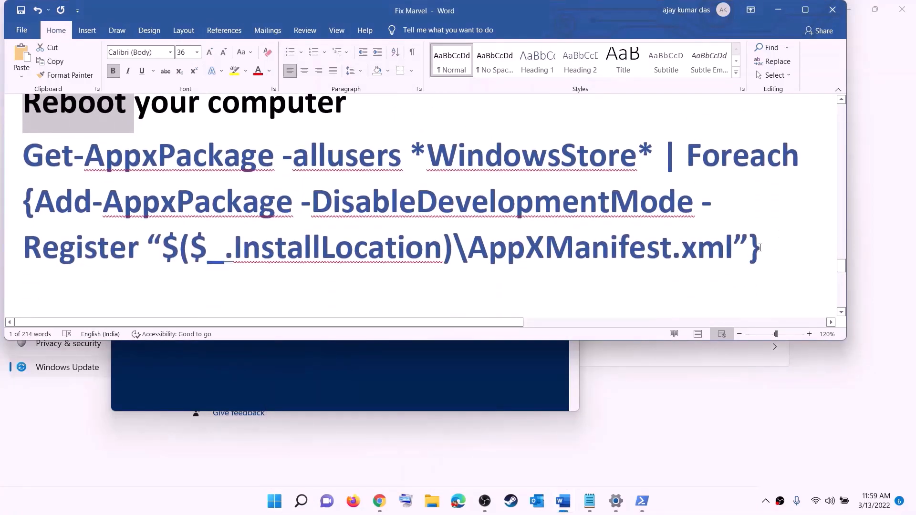
pyautogui.moveTo(760, 248); pyautogui.dragTo(24, 145)
pyautogui.rightClick(156, 185)
pyautogui.click(200, 207)
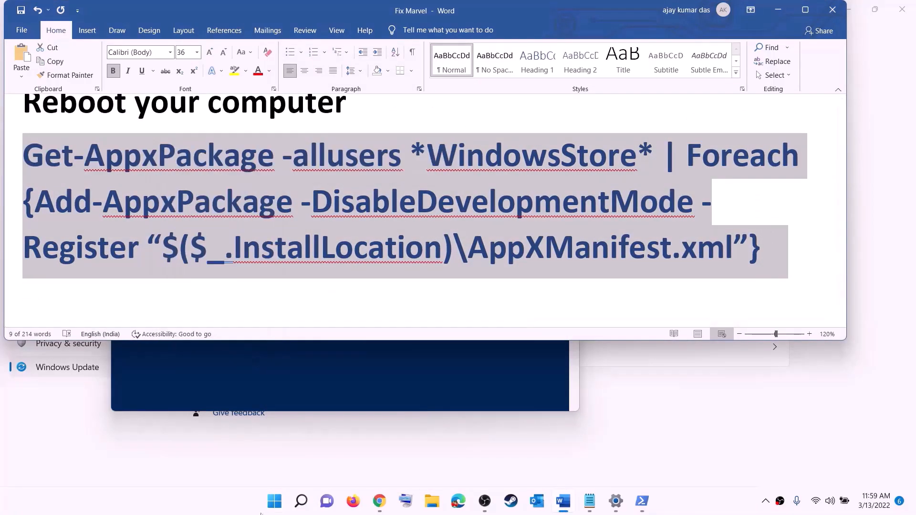
# Run the Add-AppxPackage -Register command in an administrator PowerShell.
pyautogui.click(277, 510)
pyautogui.write('p')
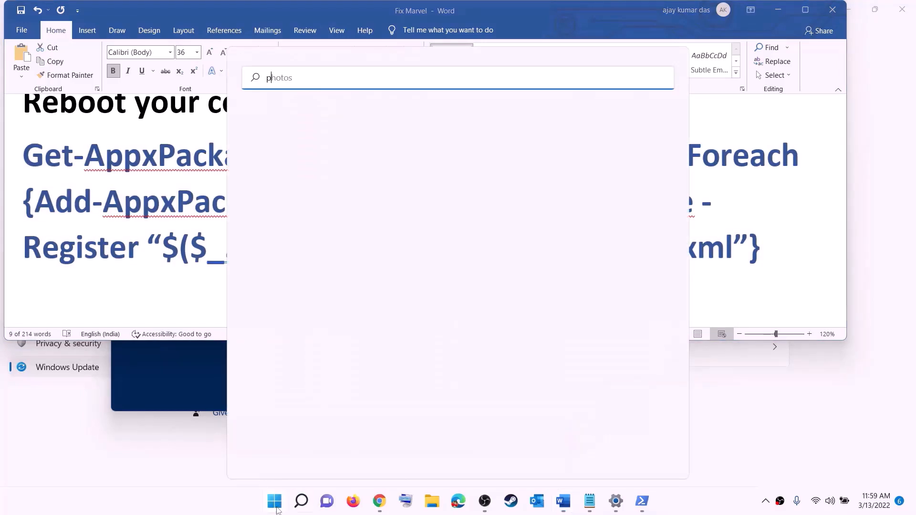
pyautogui.write('owershell')
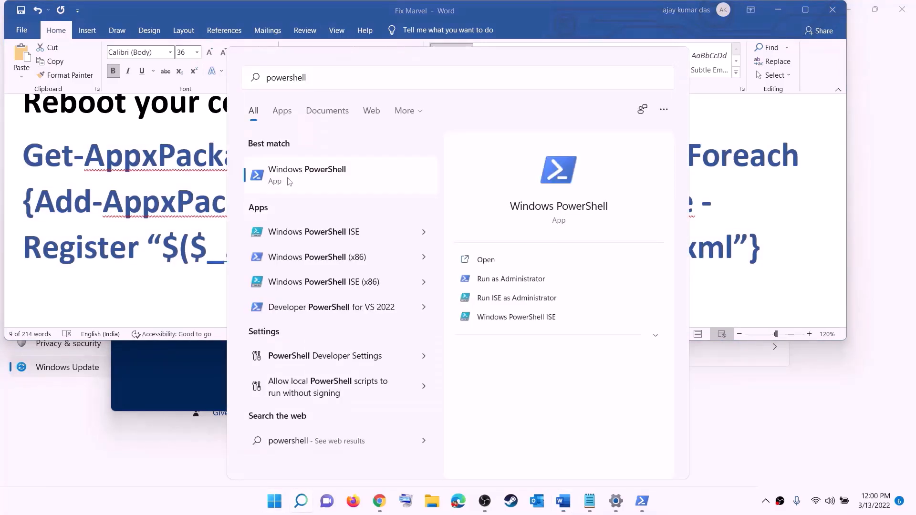
pyautogui.rightClick(292, 181)
pyautogui.click(376, 193)
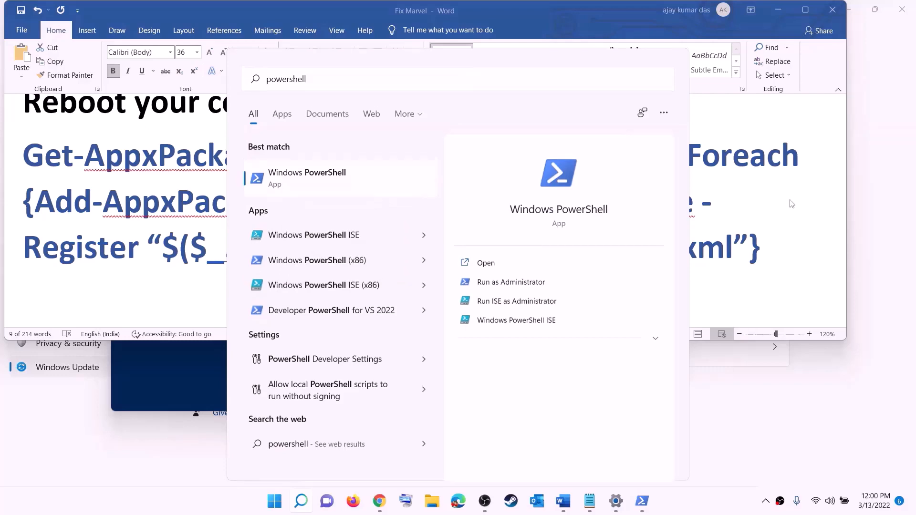
pyautogui.click(406, 341)
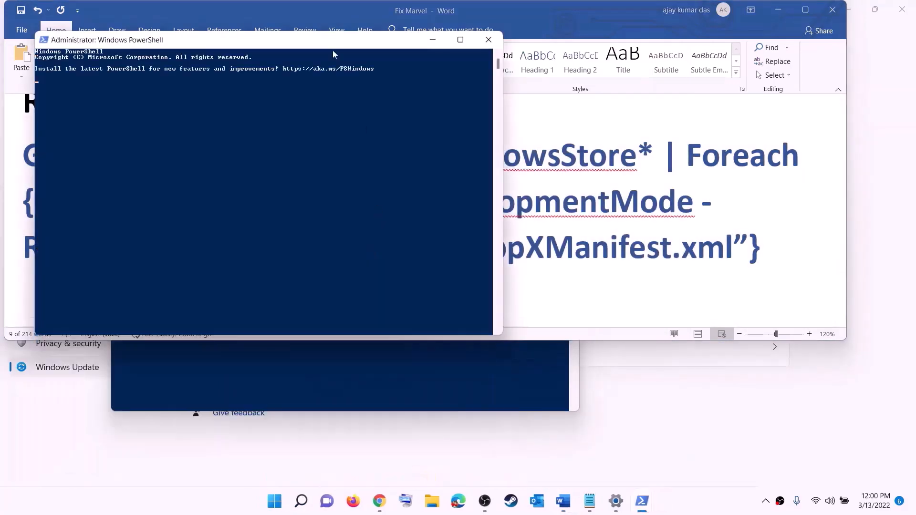
pyautogui.moveTo(327, 43); pyautogui.dragTo(435, 102)
pyautogui.hotkey('ctrl', 'v')
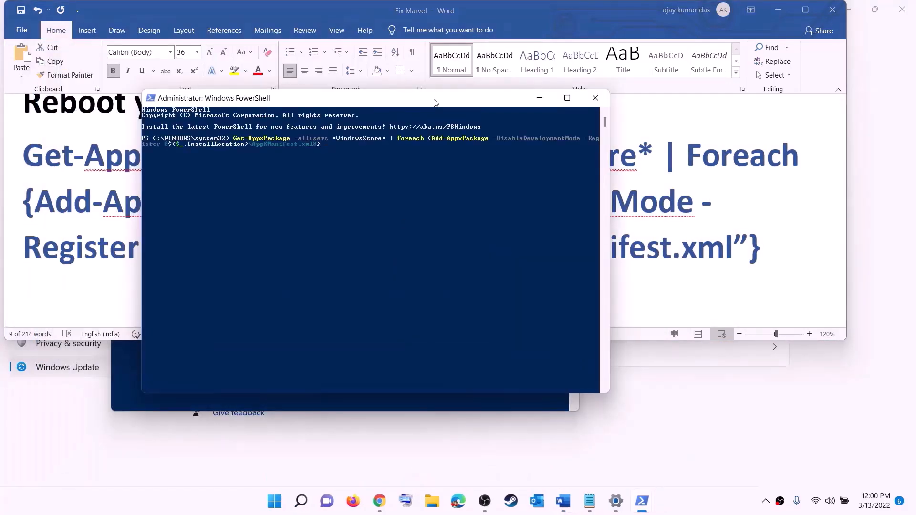
pyautogui.press('Return')
# Launch Microsoft Store and maximize its window.
pyautogui.click(281, 506)
pyautogui.write('s')
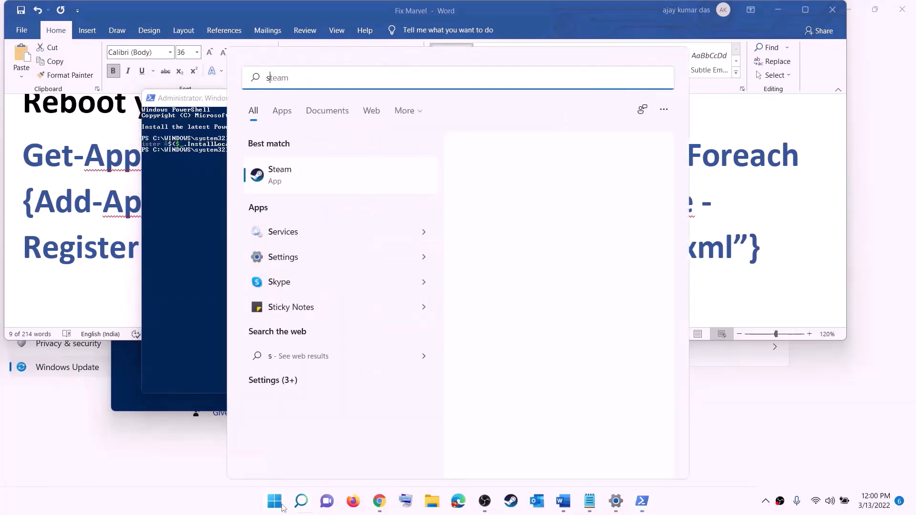
pyautogui.write('tore')
pyautogui.click(286, 167)
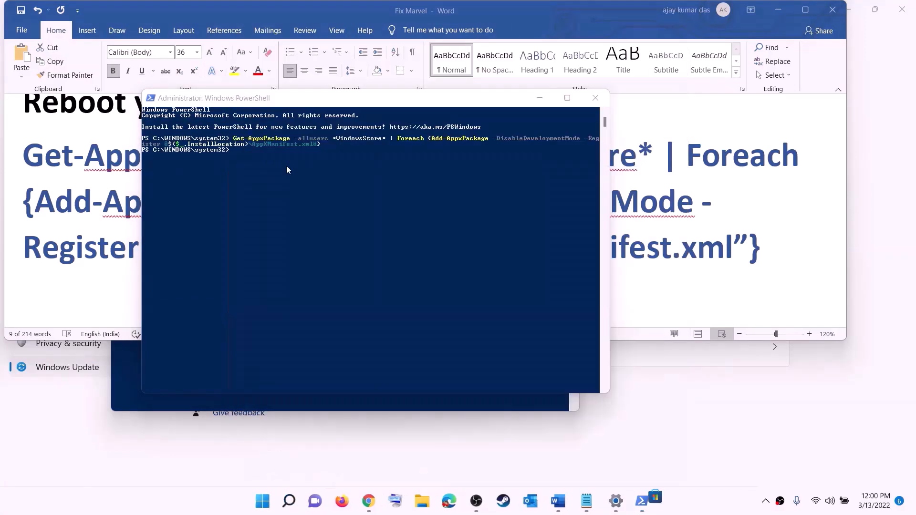
pyautogui.click(645, 10)
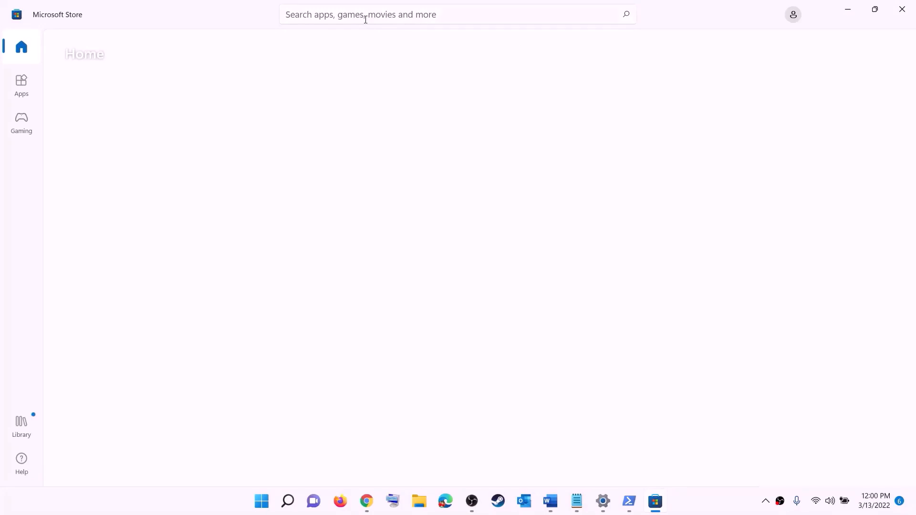
# Search the Store for 'xbox', open the Xbox app page, then return to Word.
pyautogui.click(343, 15)
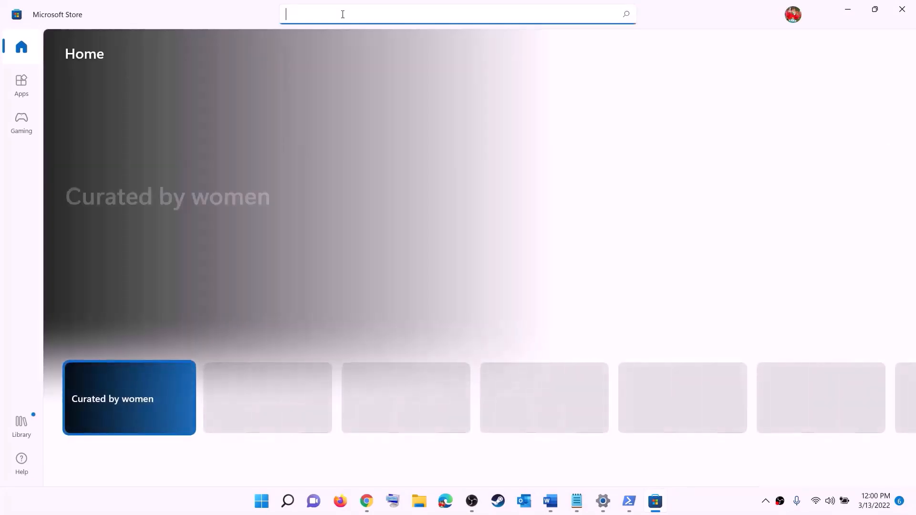
pyautogui.write('xbo')
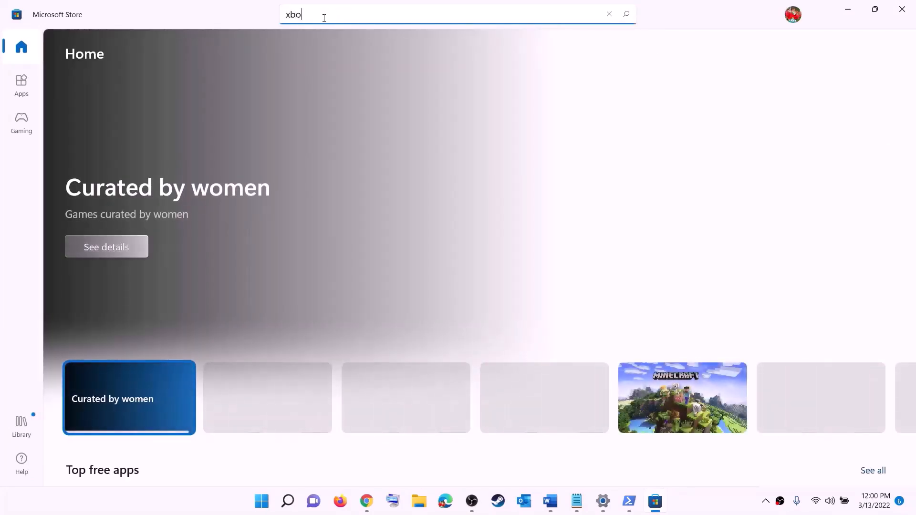
pyautogui.write('x')
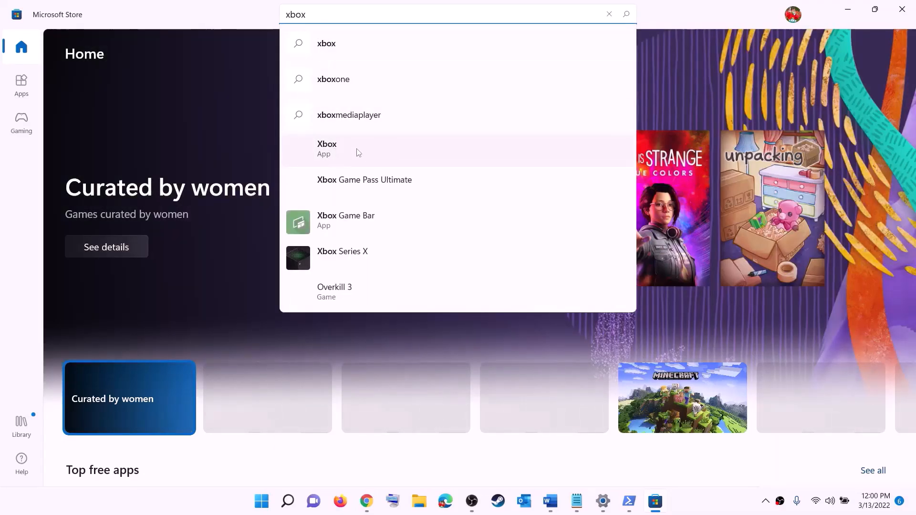
pyautogui.click(604, 157)
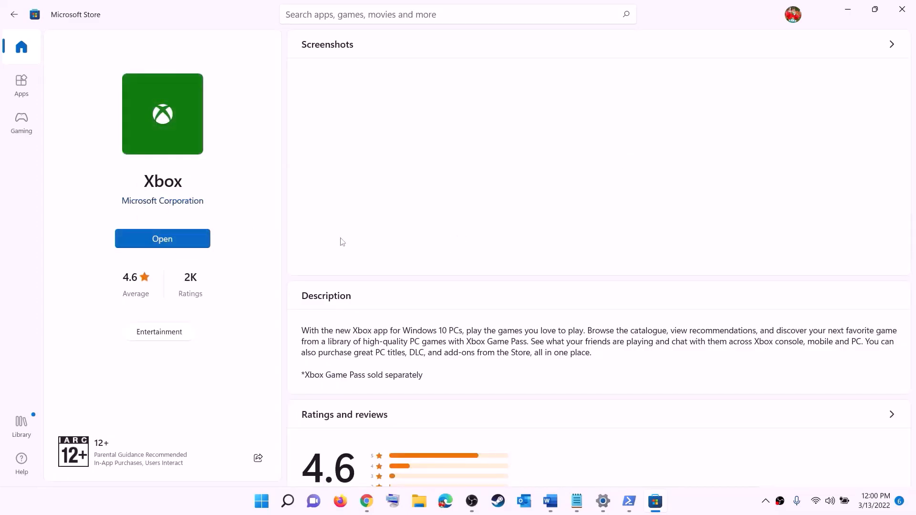
pyautogui.click(551, 500)
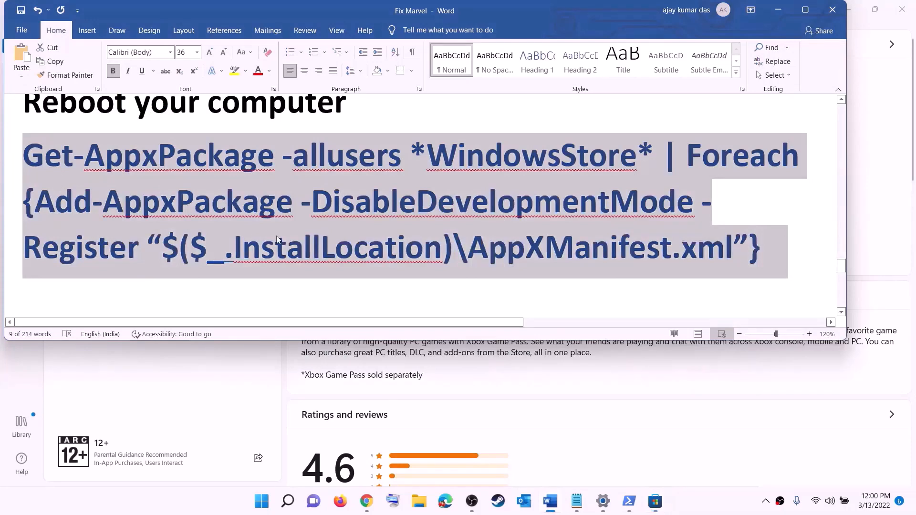
# Scroll to Step 12 and highlight the 'install to C drive / Different Drive' heading.
pyautogui.scroll(-5, 278, 240)
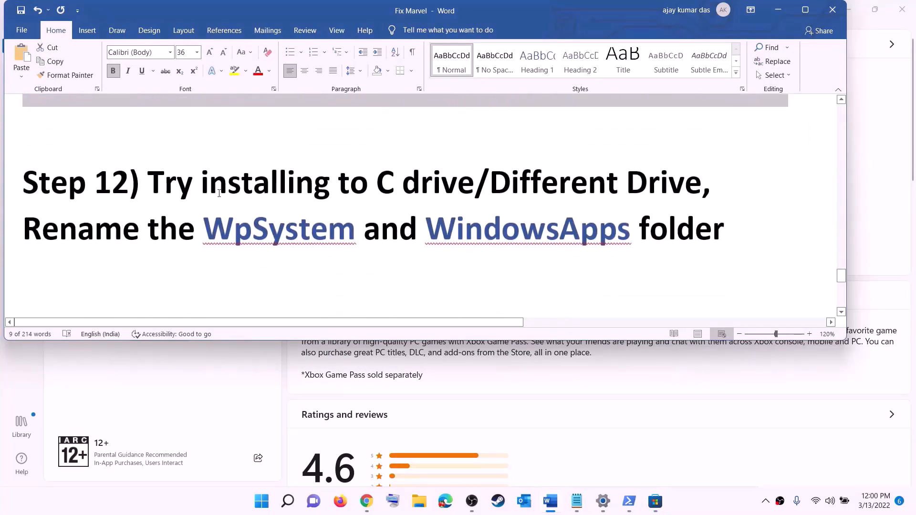
pyautogui.moveTo(129, 187); pyautogui.dragTo(469, 175)
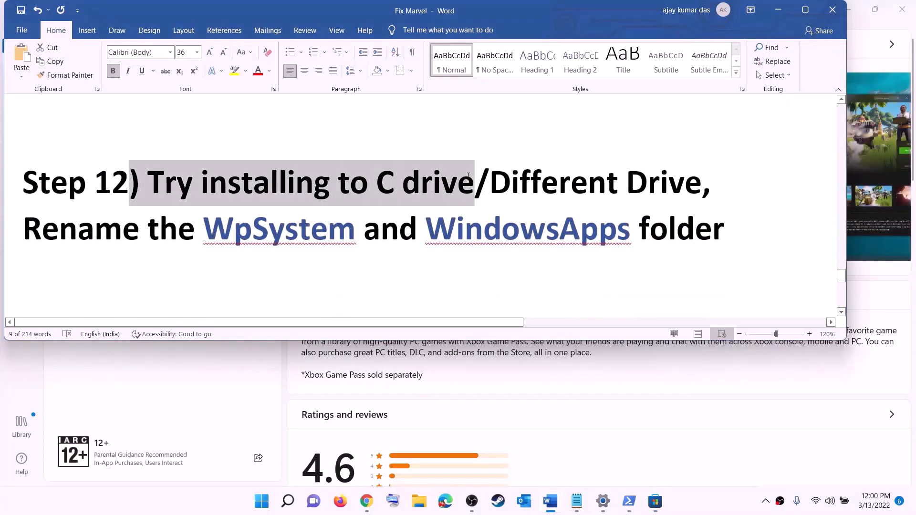
pyautogui.click(403, 195)
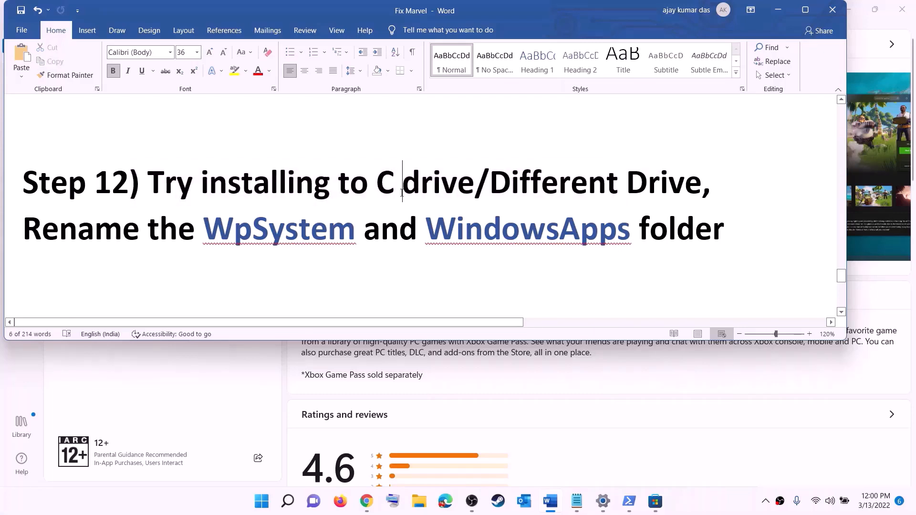
pyautogui.moveTo(377, 186); pyautogui.dragTo(686, 179)
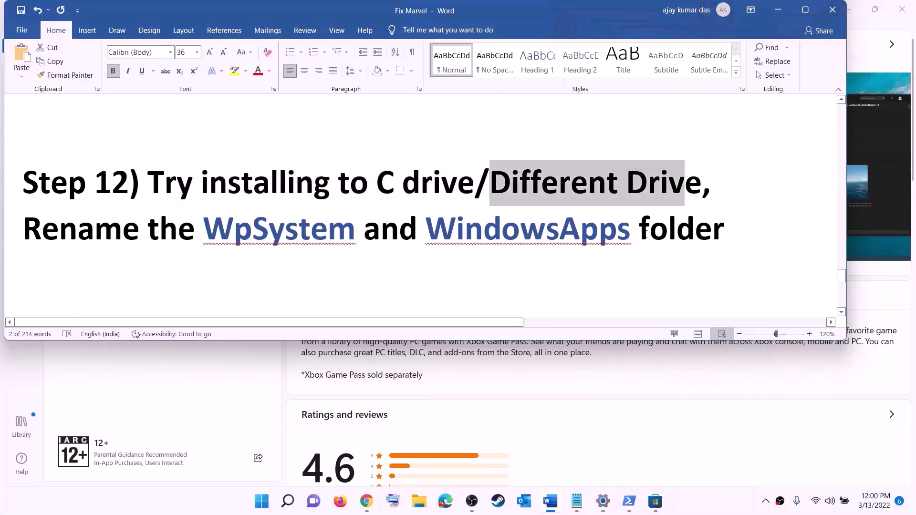
# Go to System > Storage > Advanced storage settings > Where new content is saved.
pyautogui.click(261, 502)
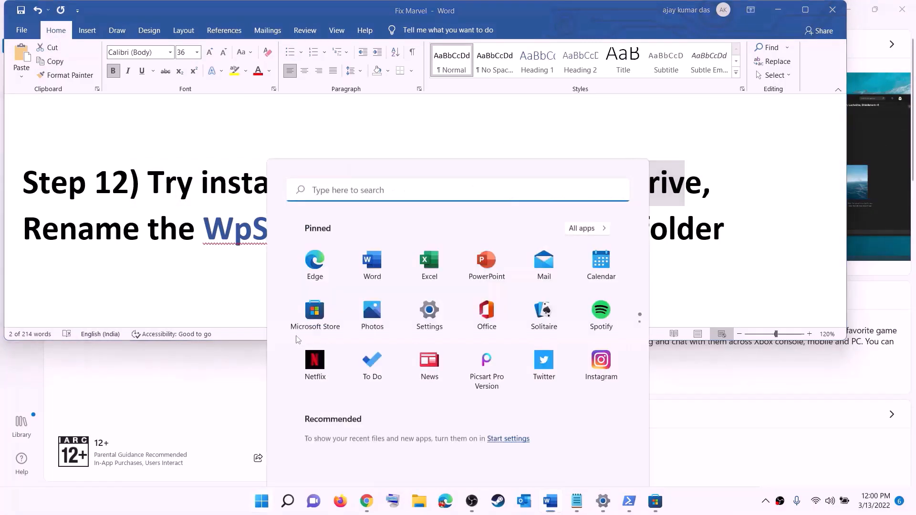
pyautogui.click(442, 209)
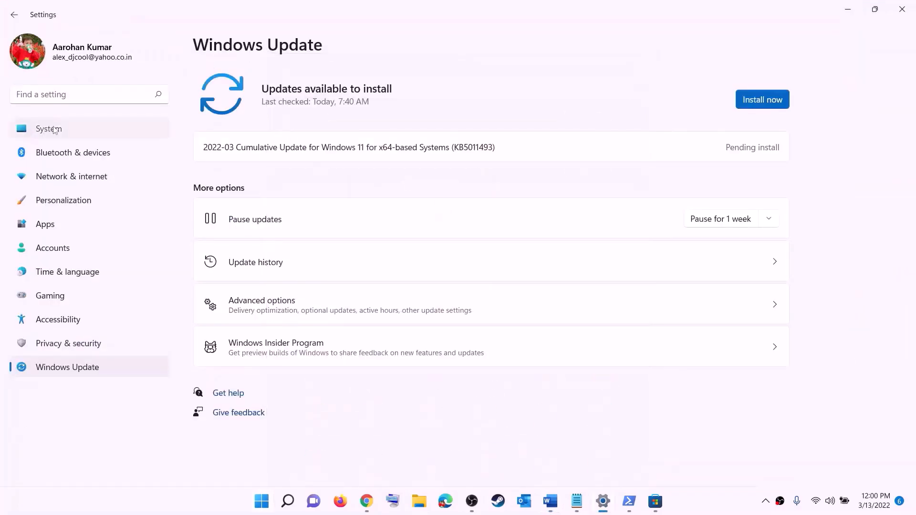
pyautogui.scroll(-3, 216, 197)
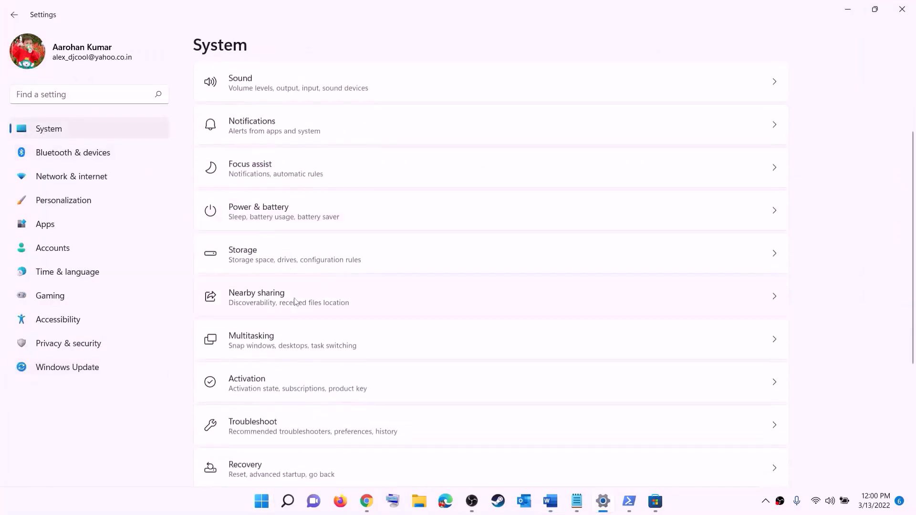
pyautogui.click(244, 253)
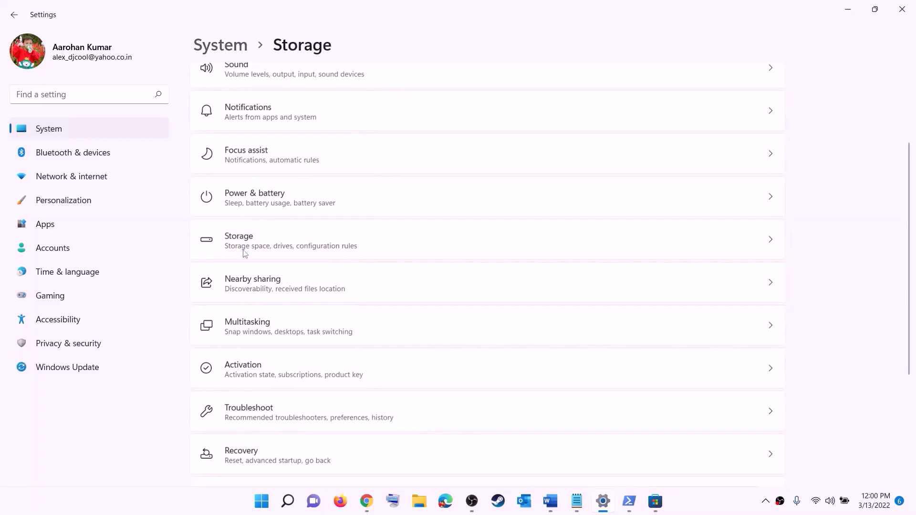
pyautogui.scroll(-5, 339, 337)
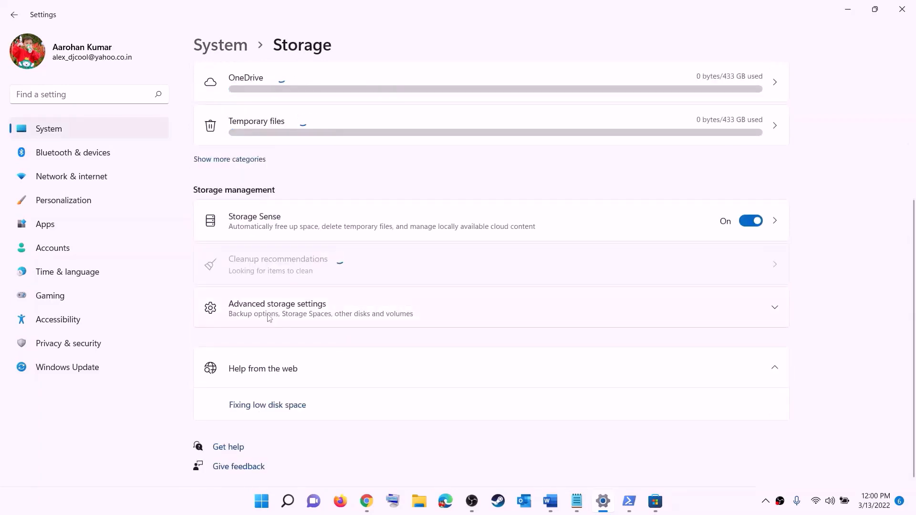
pyautogui.click(292, 315)
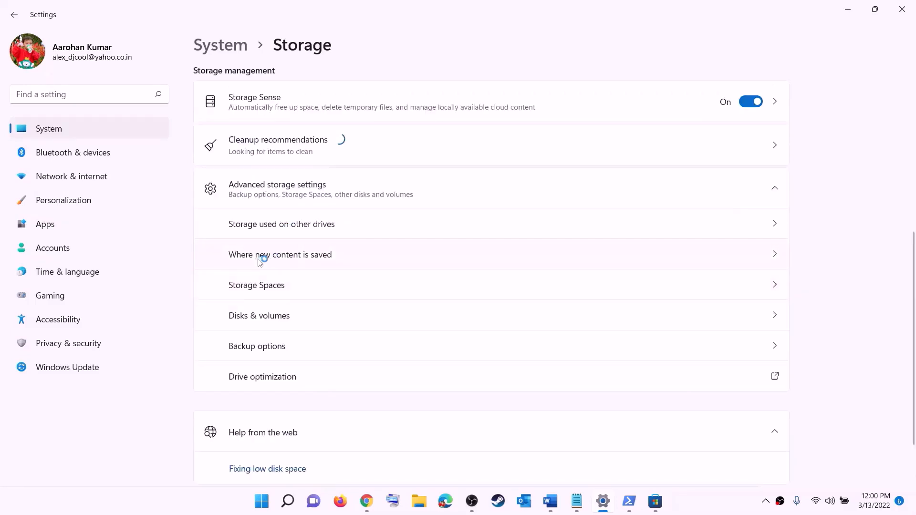
pyautogui.click(297, 257)
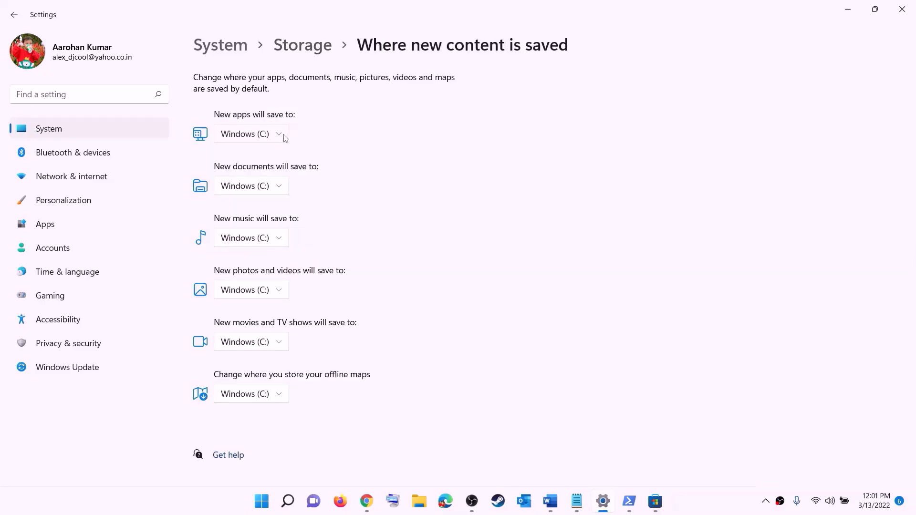
# Confirm the New apps save location stays on Windows (C:).
pyautogui.click(282, 136)
pyautogui.click(282, 141)
pyautogui.click(280, 136)
pyautogui.click(303, 146)
pyautogui.click(281, 138)
pyautogui.click(260, 141)
# Close Settings and highlight the Step 12 line about renaming WpSystem and WindowsApps folders.
pyautogui.click(901, 10)
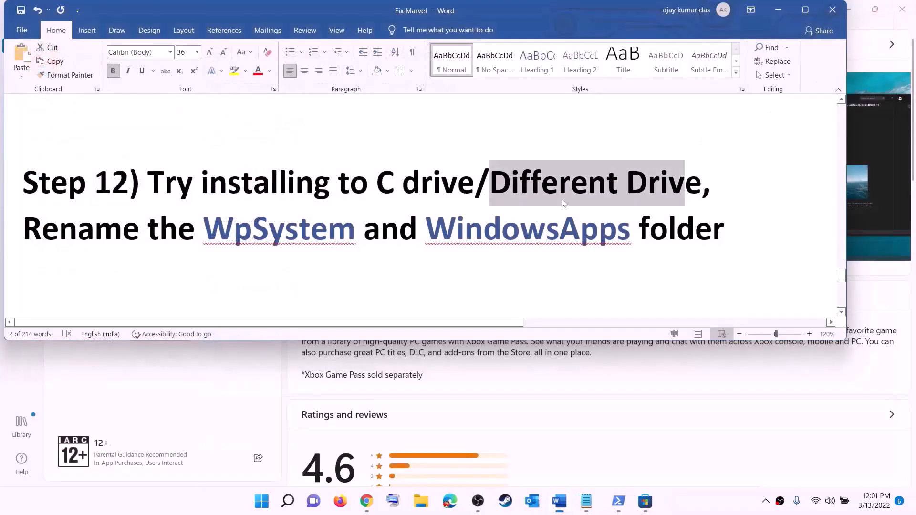
pyautogui.moveTo(24, 229); pyautogui.dragTo(725, 239)
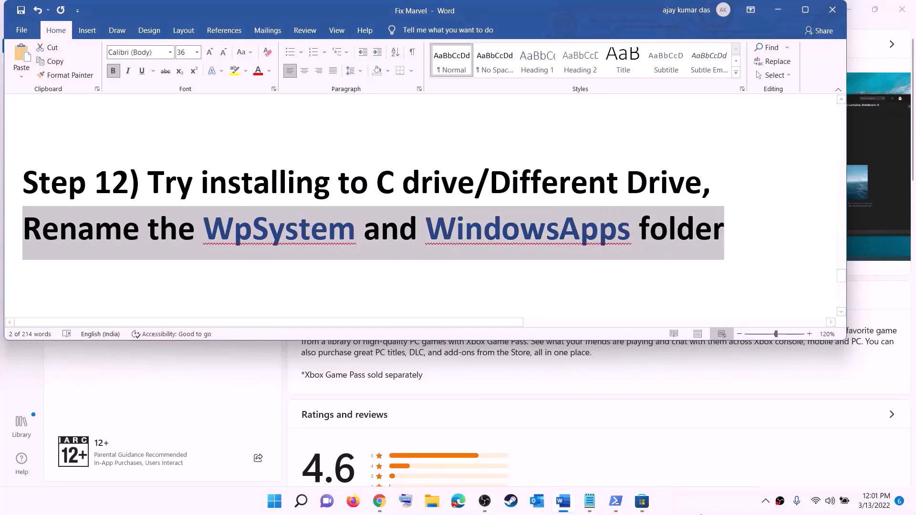
pyautogui.click(726, 238)
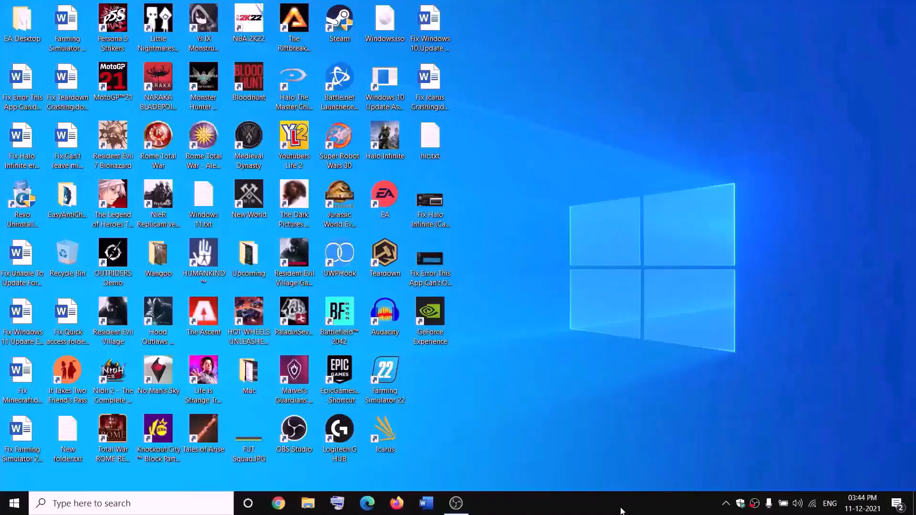
# Open the New Volume (D:) drive in File Explorer.
pyautogui.click(318, 501)
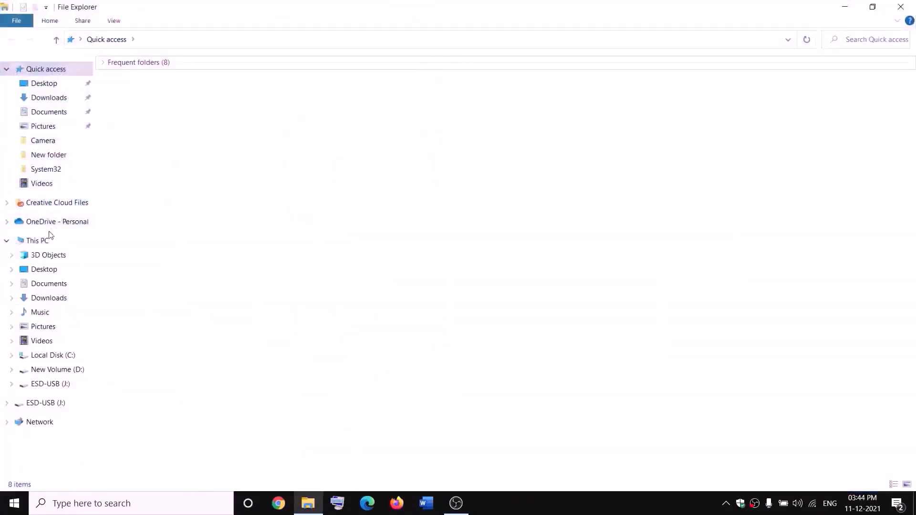
pyautogui.click(47, 242)
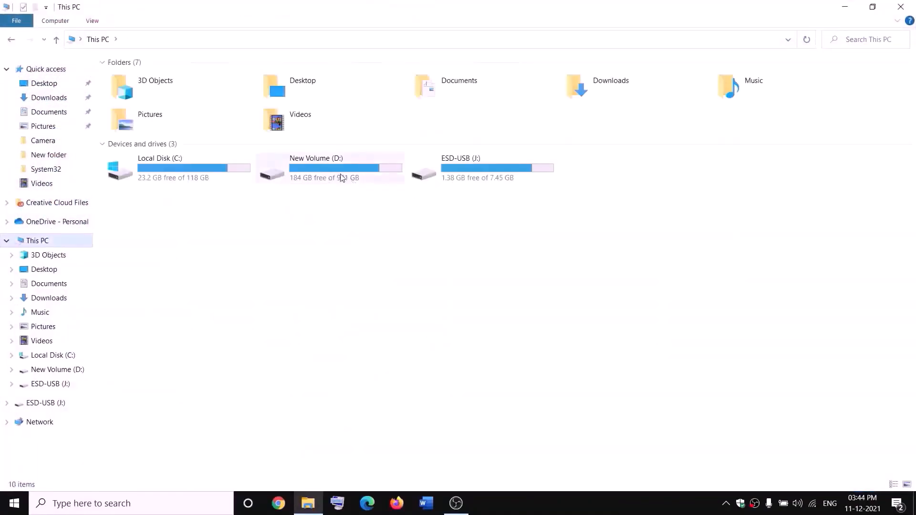
pyautogui.doubleClick(342, 178)
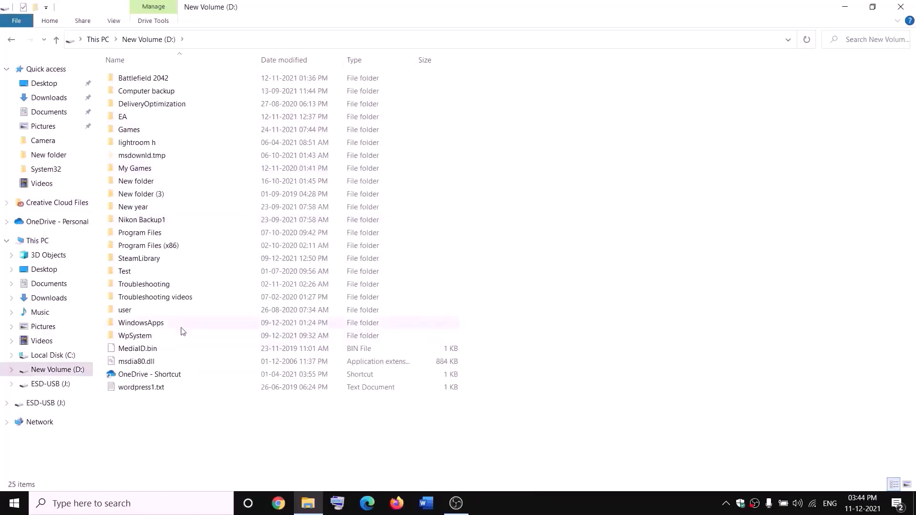
# Select the WpSystem folder and bring up its context menu.
pyautogui.click(143, 336)
pyautogui.rightClick(147, 339)
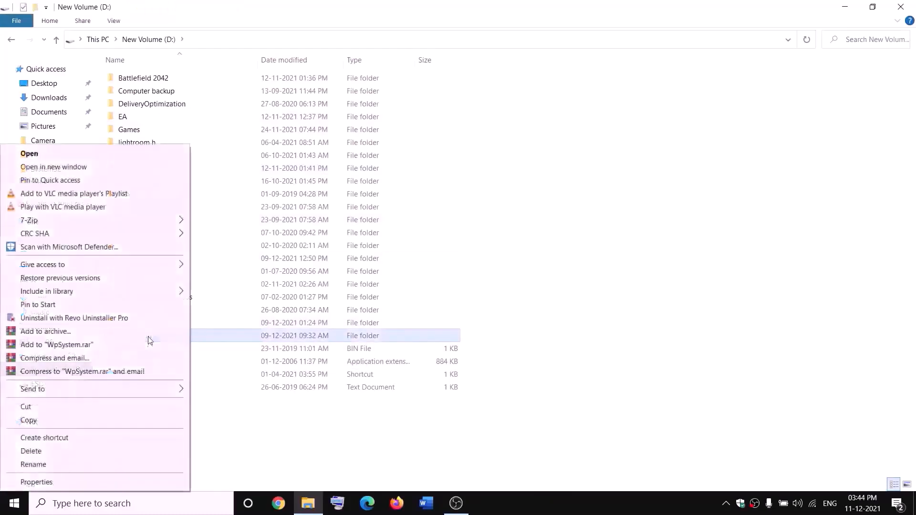
pyautogui.click(290, 437)
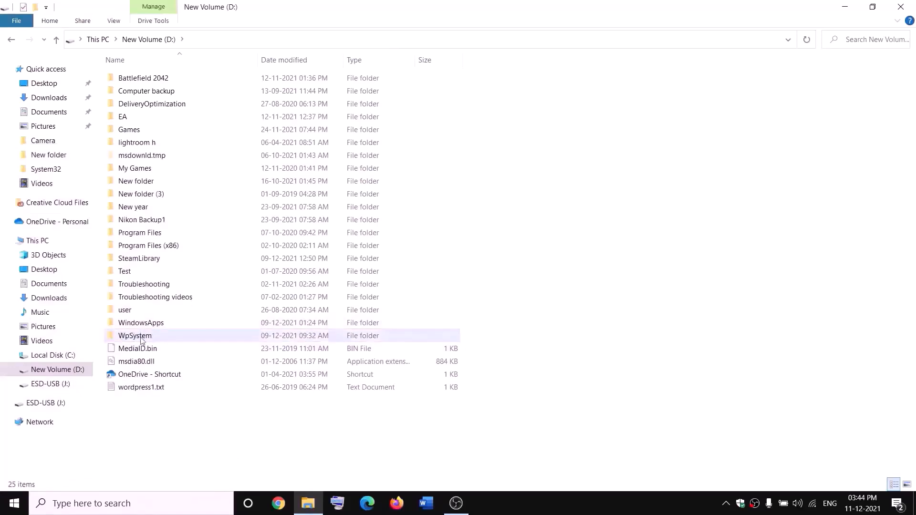
pyautogui.moveTo(130, 339)
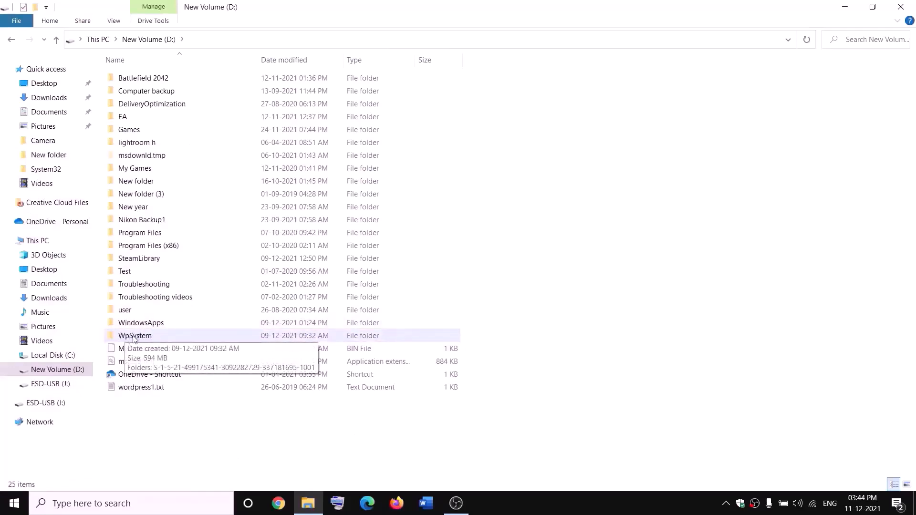
pyautogui.rightClick(135, 338)
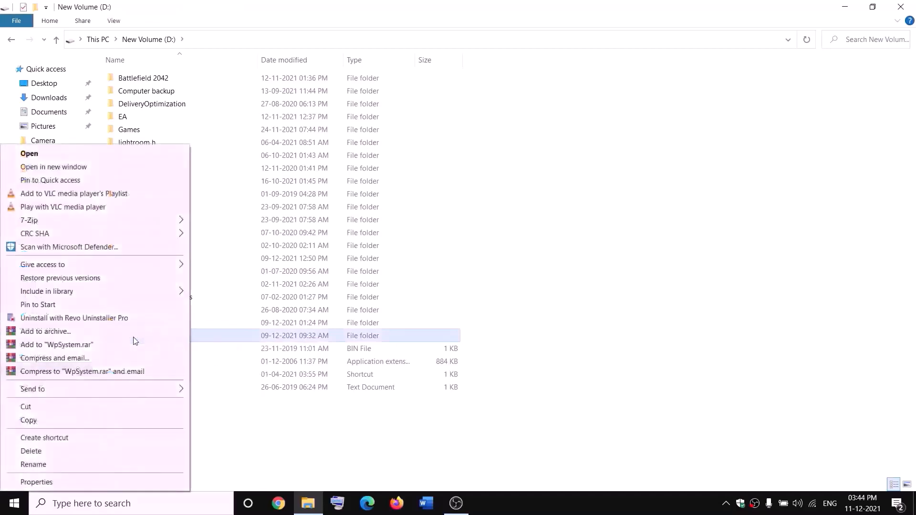
# Open the advanced security settings from WpSystem's Properties Security tab.
pyautogui.click(37, 483)
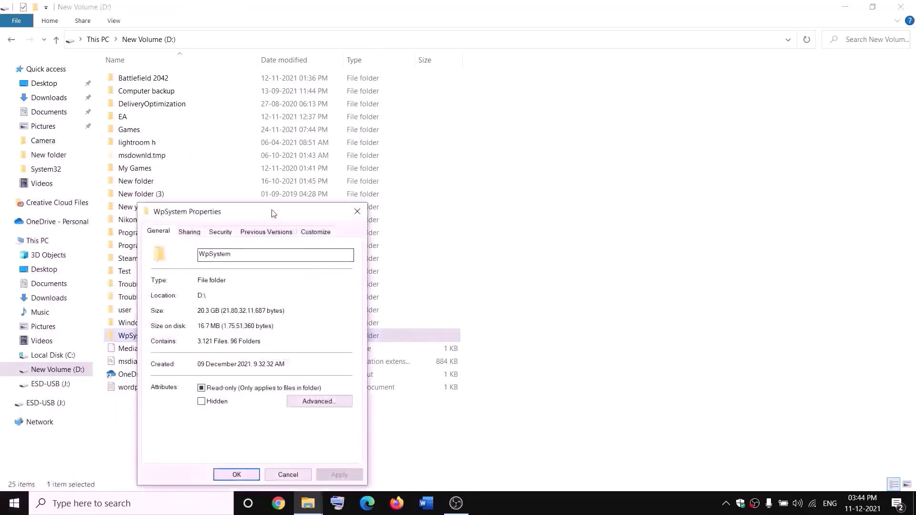
pyautogui.moveTo(272, 213); pyautogui.dragTo(392, 133)
pyautogui.click(341, 155)
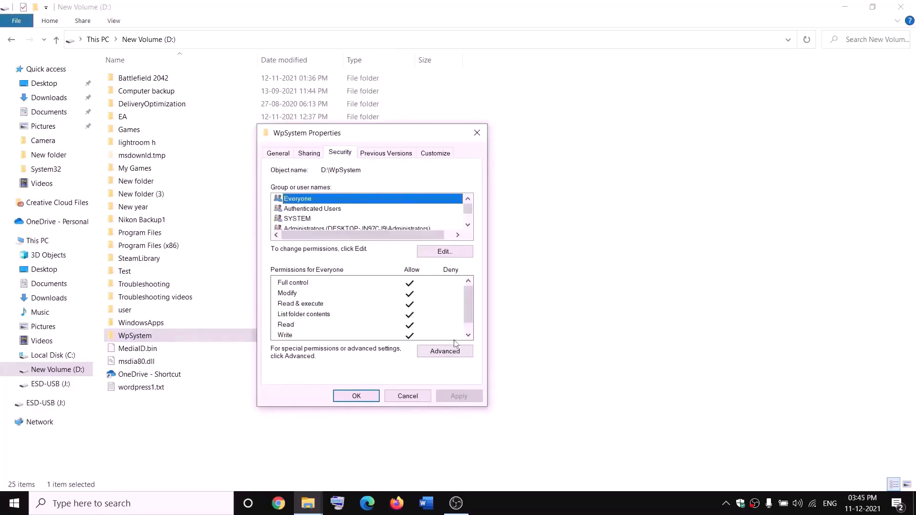
pyautogui.click(443, 353)
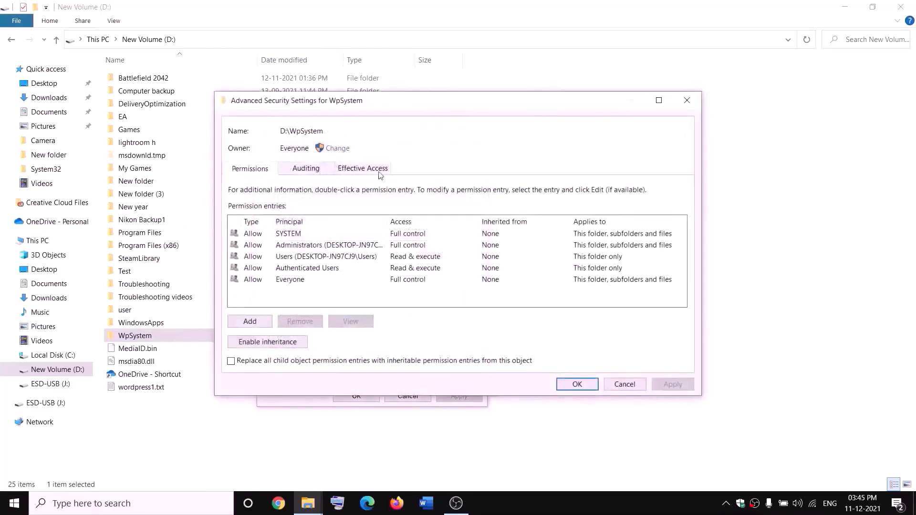
# Change the folder's owner to the Everyone group.
pyautogui.click(338, 149)
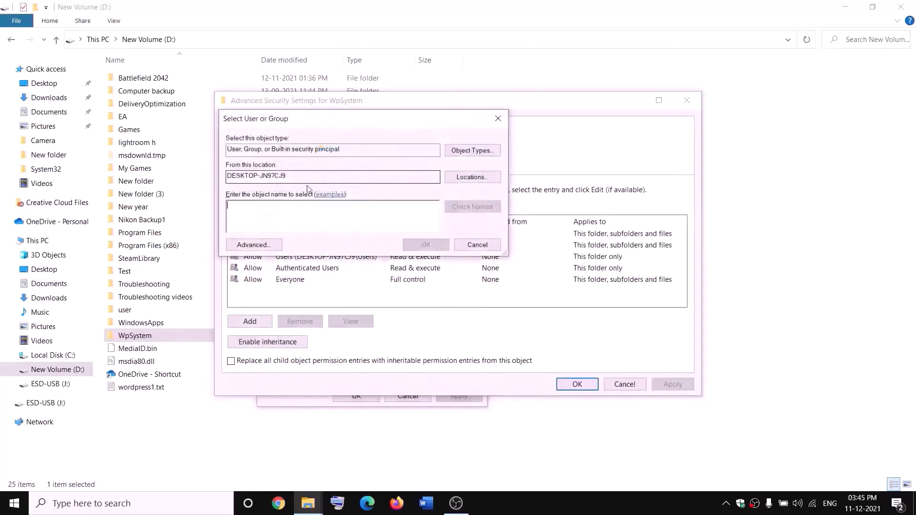
pyautogui.write('w')
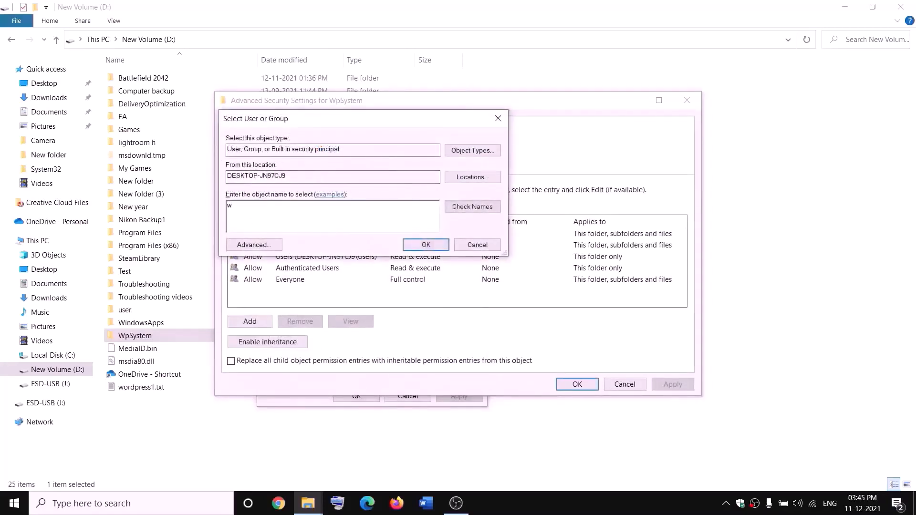
pyautogui.press('BackSpace')
pyautogui.write('everyone')
pyautogui.moveTo(276, 203); pyautogui.dragTo(225, 206)
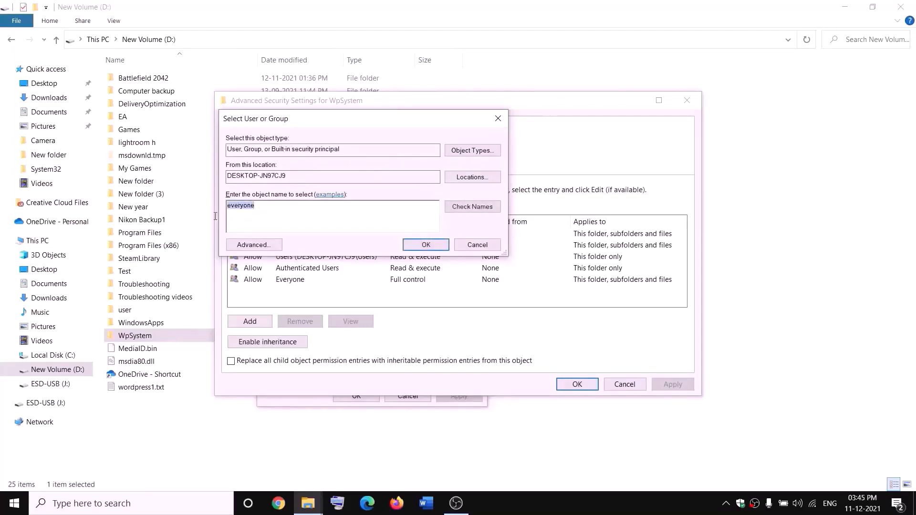
pyautogui.click(475, 208)
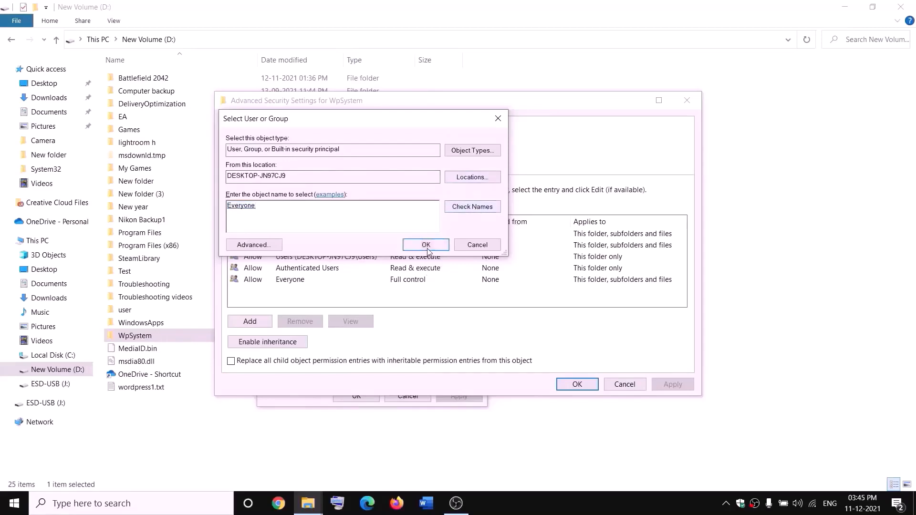
pyautogui.click(427, 245)
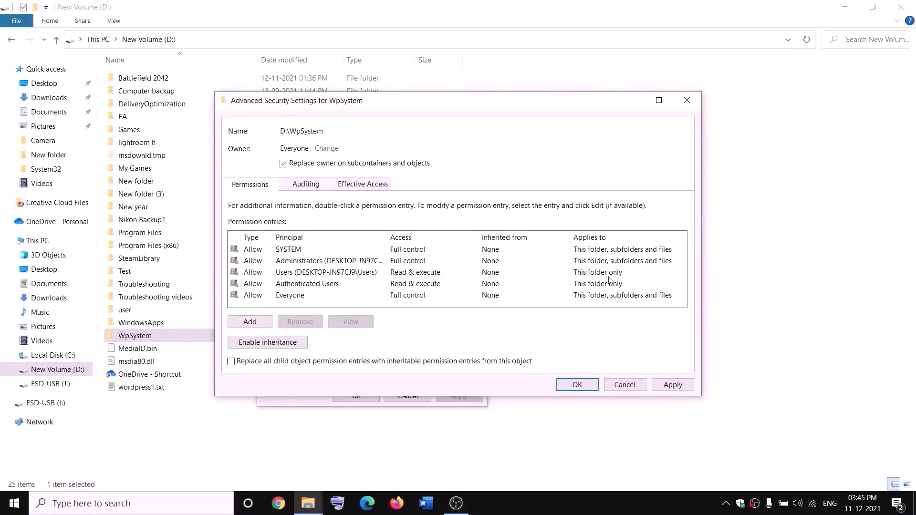
# Apply the new owner to all subcontainers and objects, then close the dialogs.
pyautogui.click(689, 387)
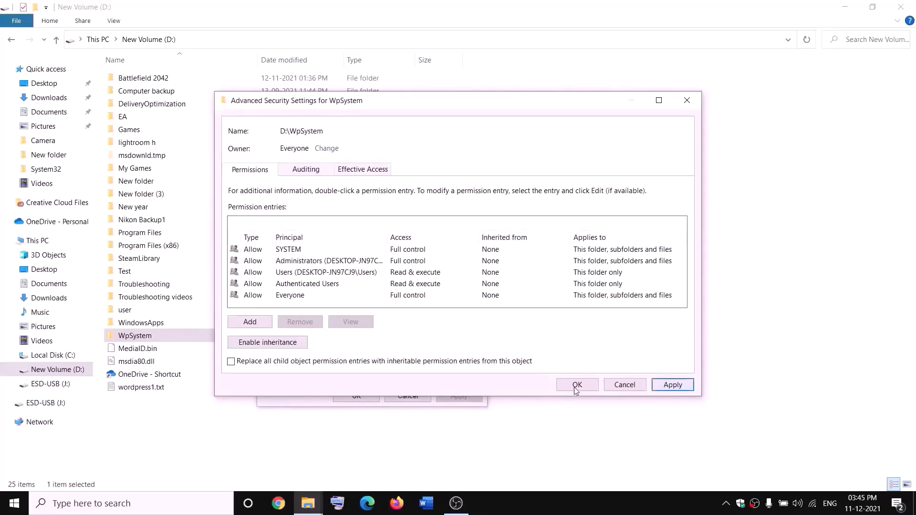
pyautogui.click(604, 301)
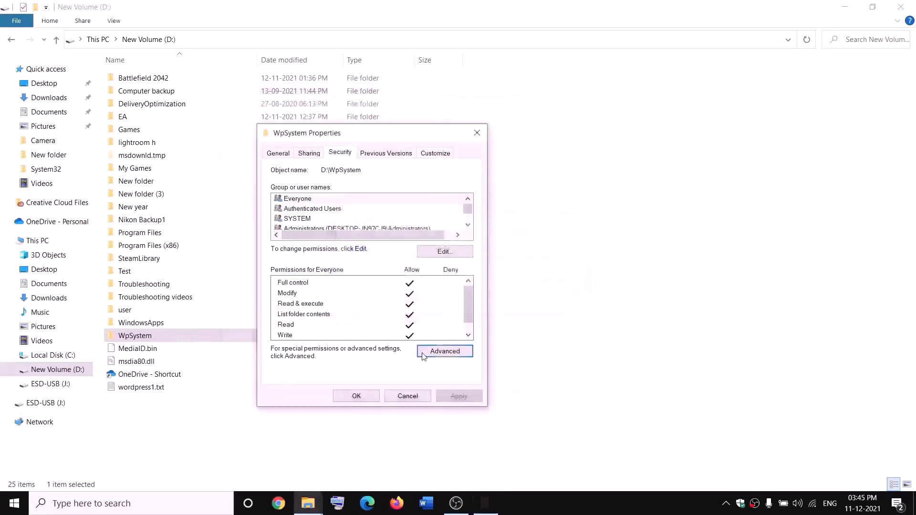
pyautogui.click(357, 397)
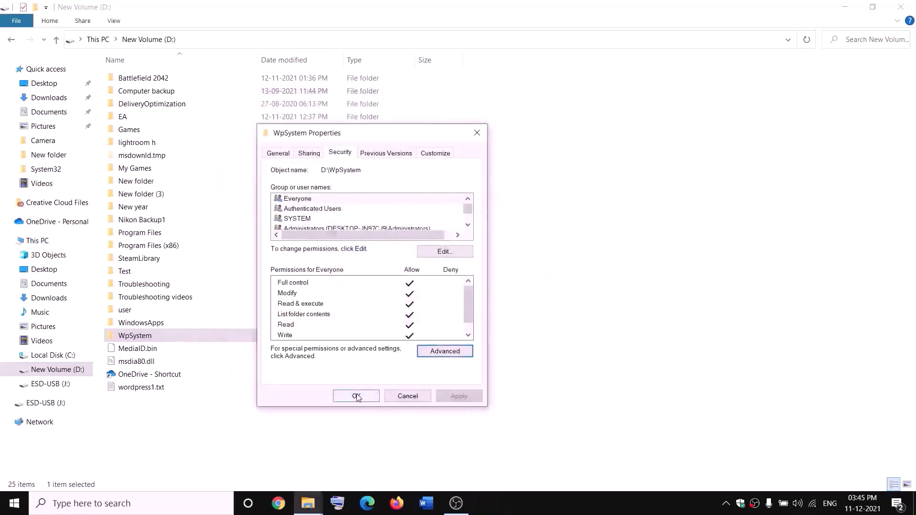
# Open WpSystem's advanced security settings and start adding a permission entry.
pyautogui.rightClick(138, 339)
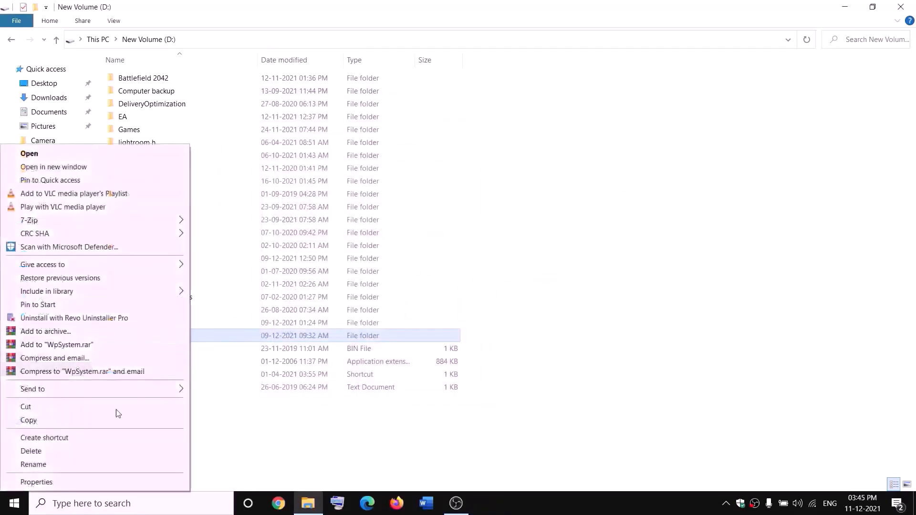
pyautogui.click(56, 481)
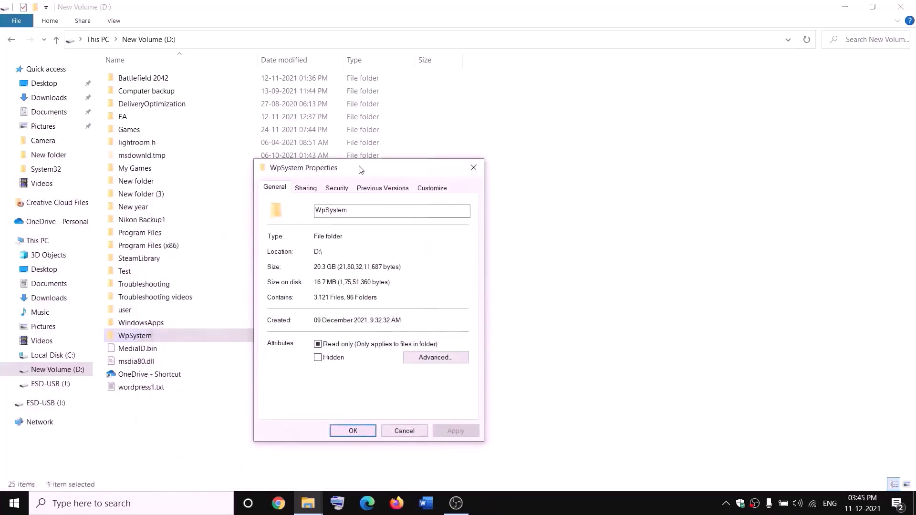
pyautogui.click(336, 174)
pyautogui.click(443, 375)
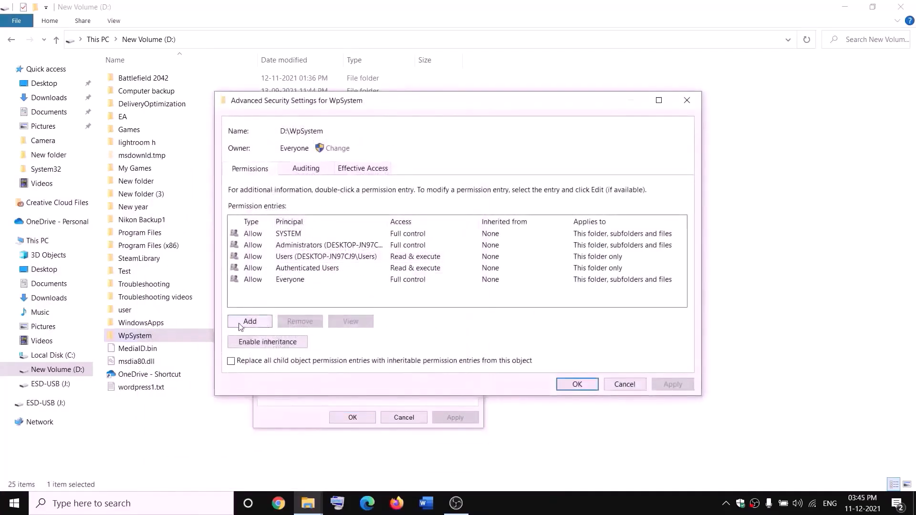
pyautogui.click(250, 322)
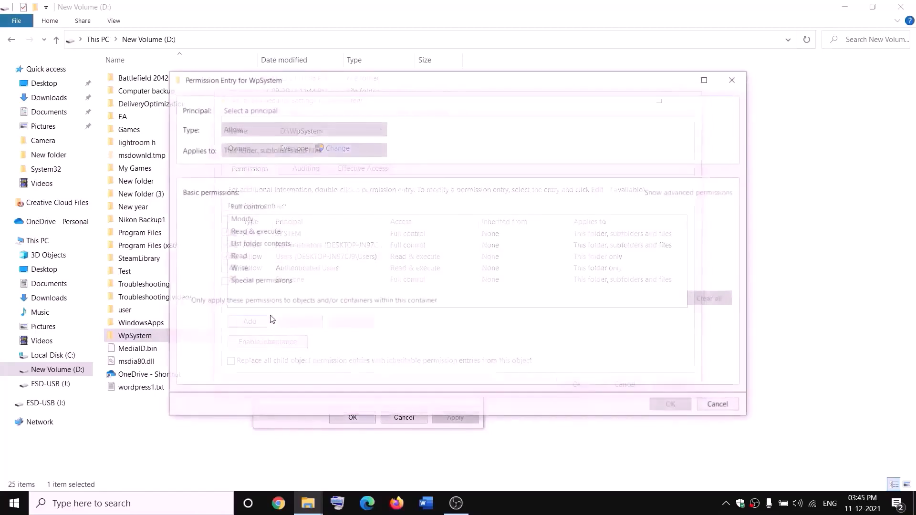
# Create a permission entry granting Everyone Full control.
pyautogui.click(249, 111)
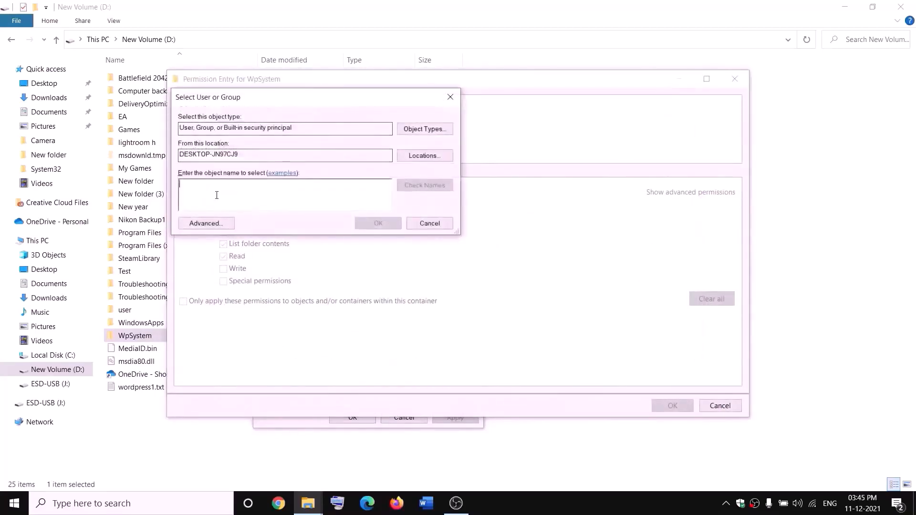
pyautogui.write('everyon')
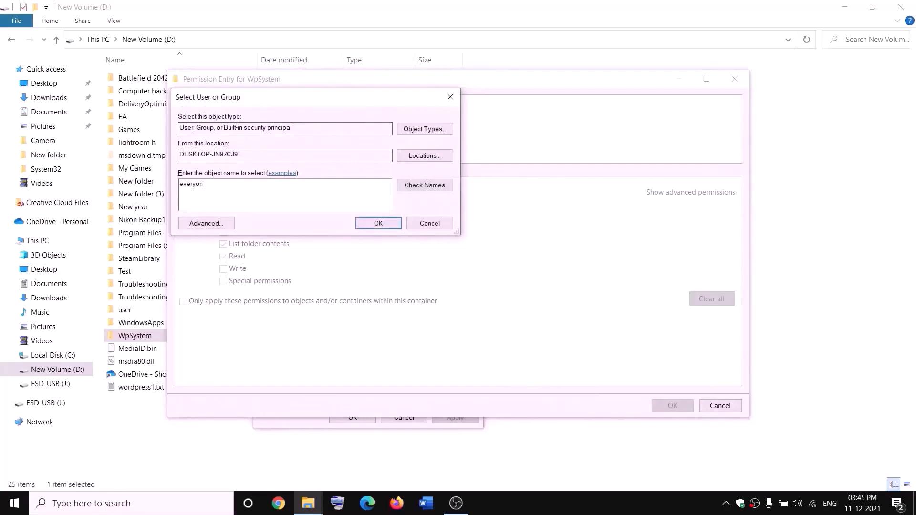
pyautogui.write('e')
pyautogui.click(431, 189)
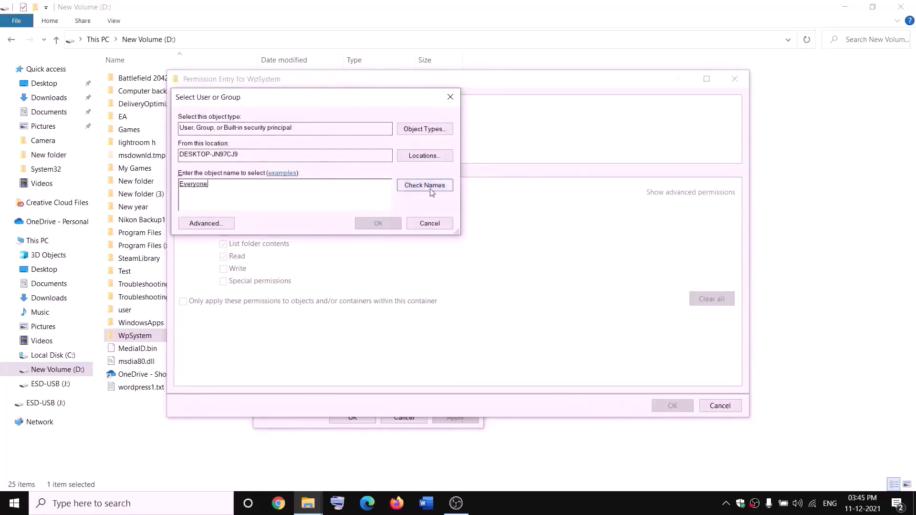
pyautogui.click(384, 224)
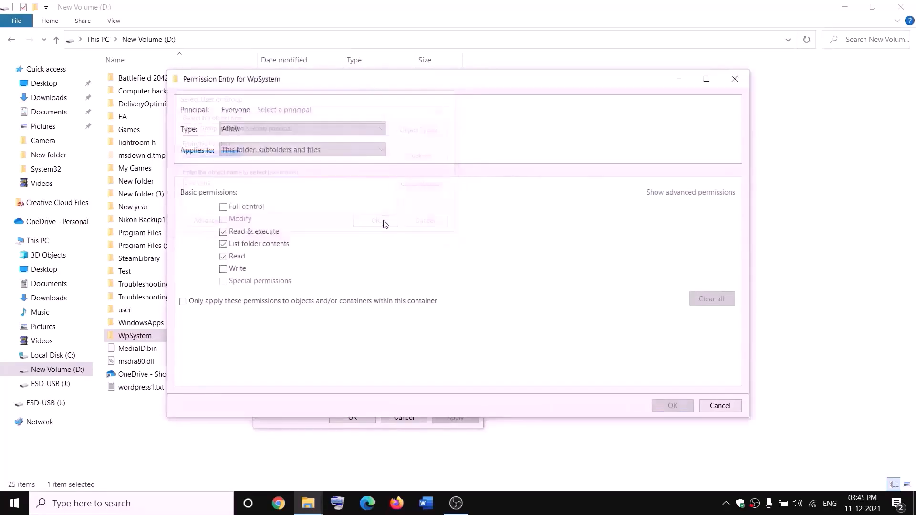
pyautogui.click(223, 207)
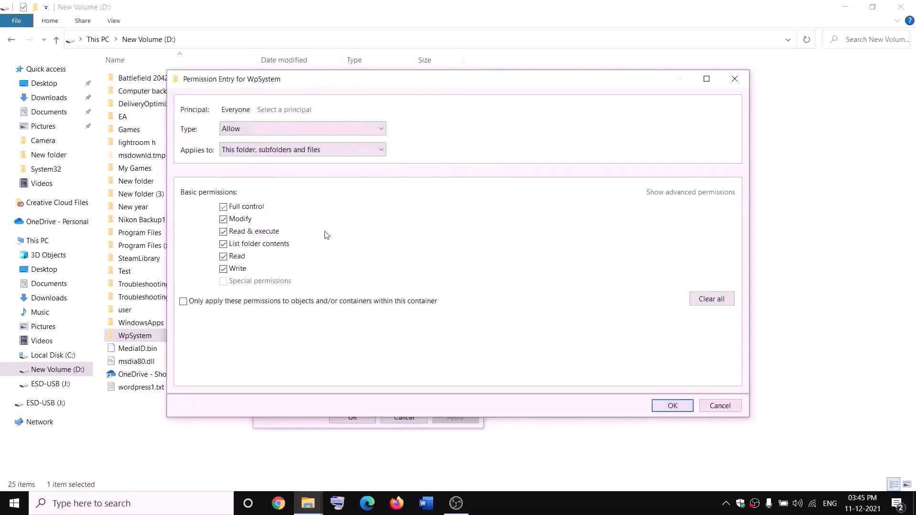
pyautogui.click(671, 406)
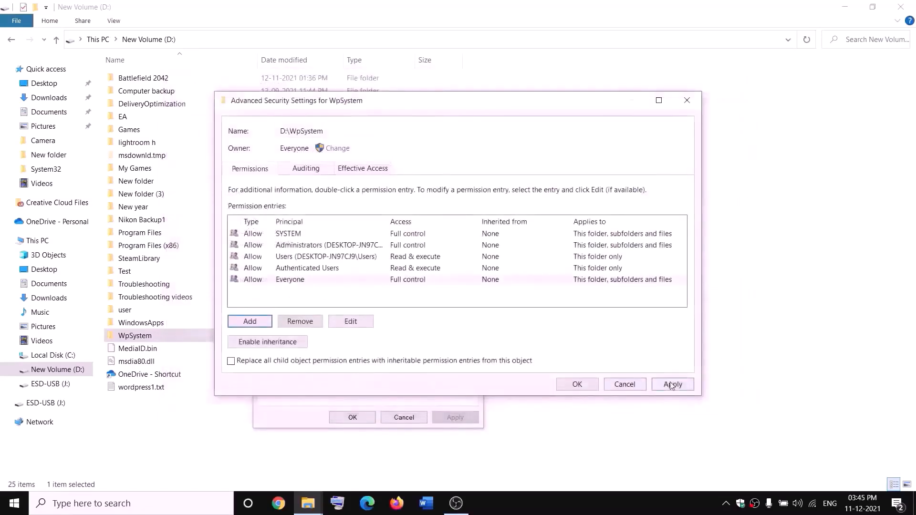
# Apply the permission changes and close the security dialogs.
pyautogui.click(673, 384)
pyautogui.click(577, 385)
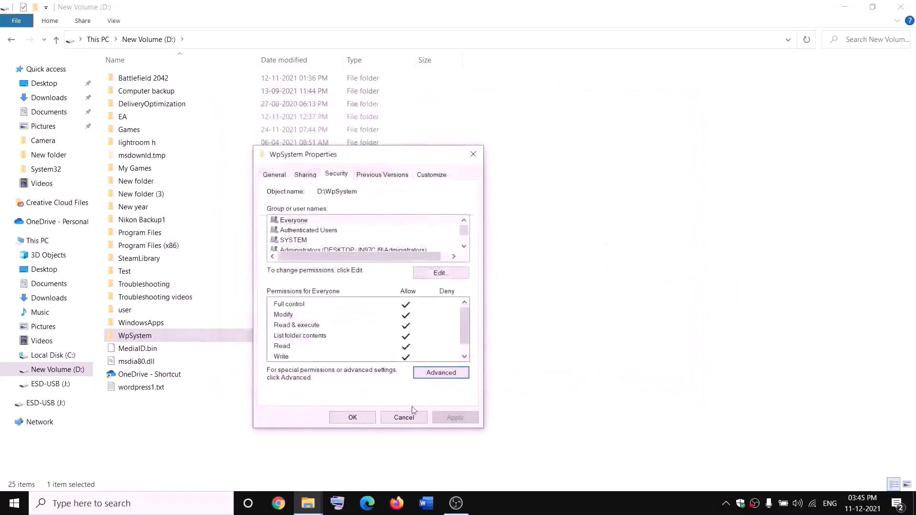
pyautogui.click(364, 418)
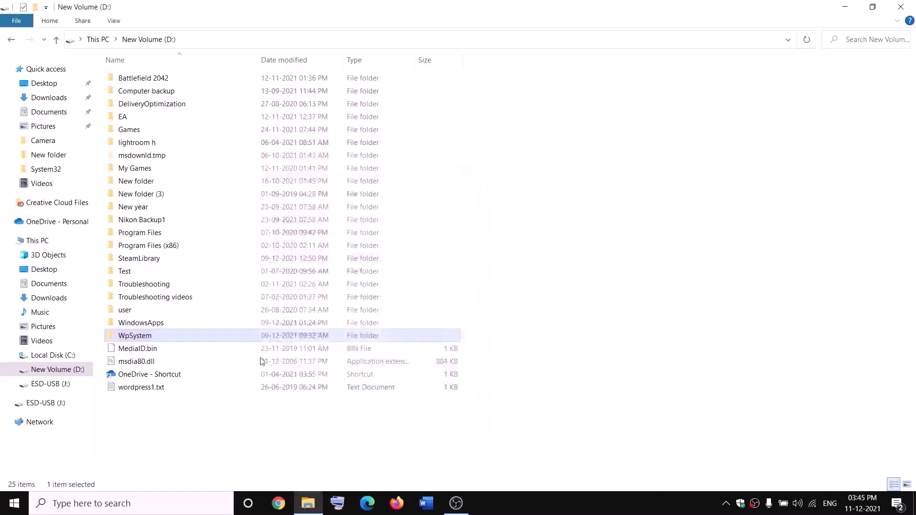
# Rename the WpSystem folder by appending .old, making it WpSystem.old.
pyautogui.rightClick(135, 337)
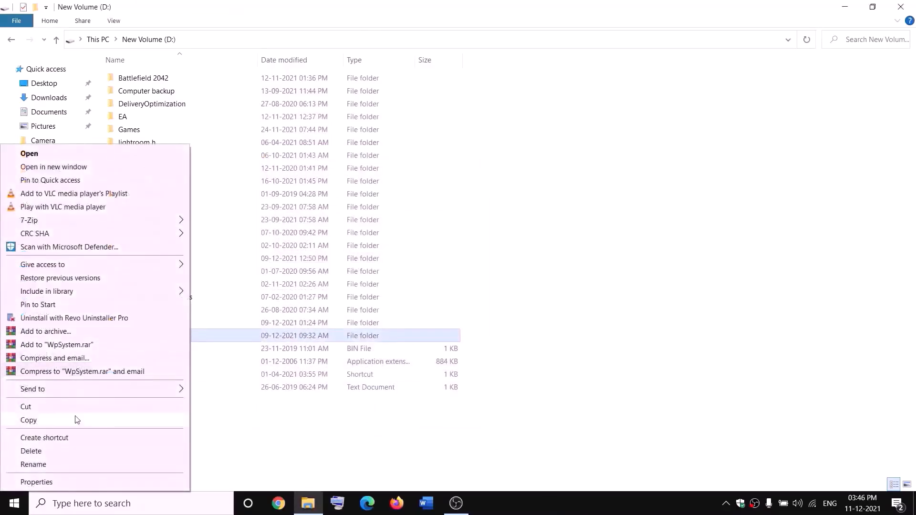
pyautogui.click(38, 466)
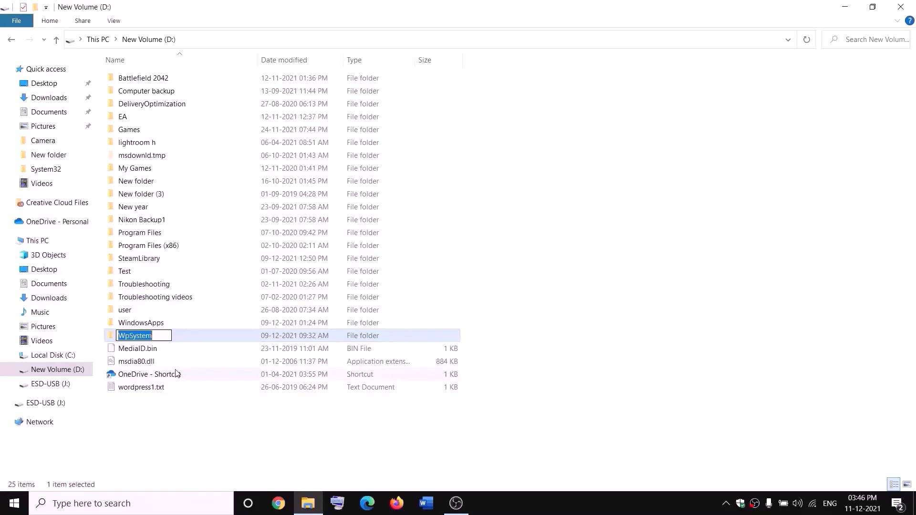
pyautogui.press('End')
pyautogui.write('.old')
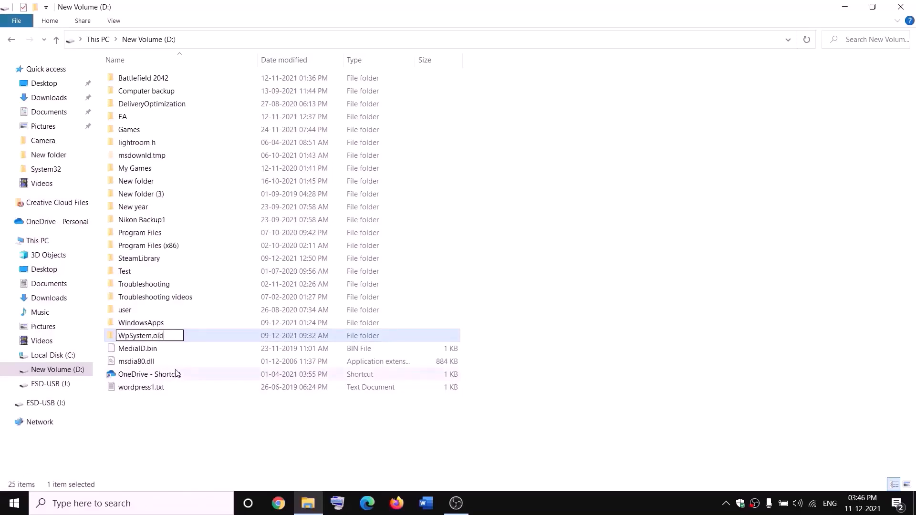
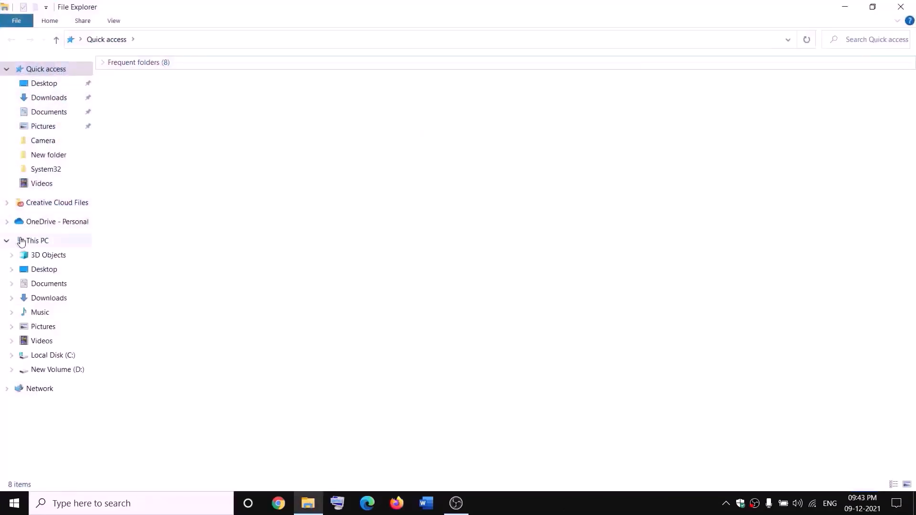
# Open the advanced security settings of the WindowsApps folder on drive D:.
pyautogui.click(20, 240)
pyautogui.doubleClick(328, 172)
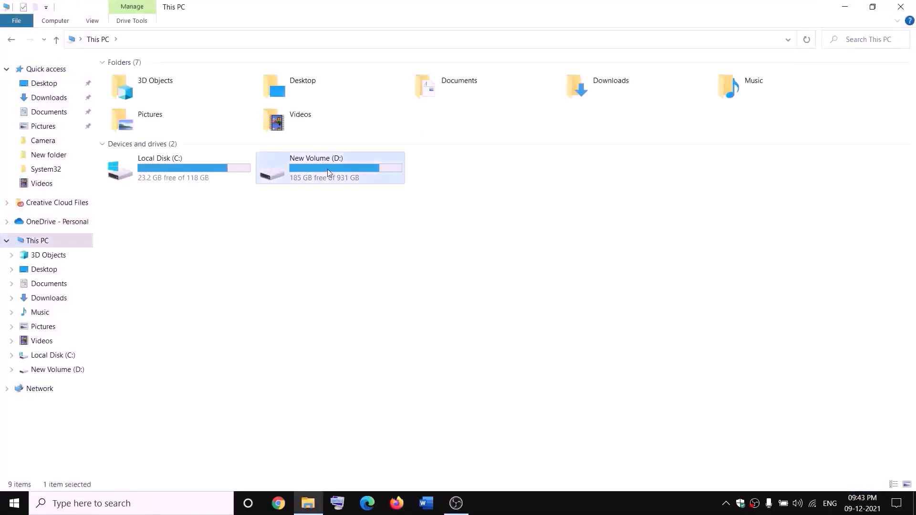
pyautogui.click(162, 324)
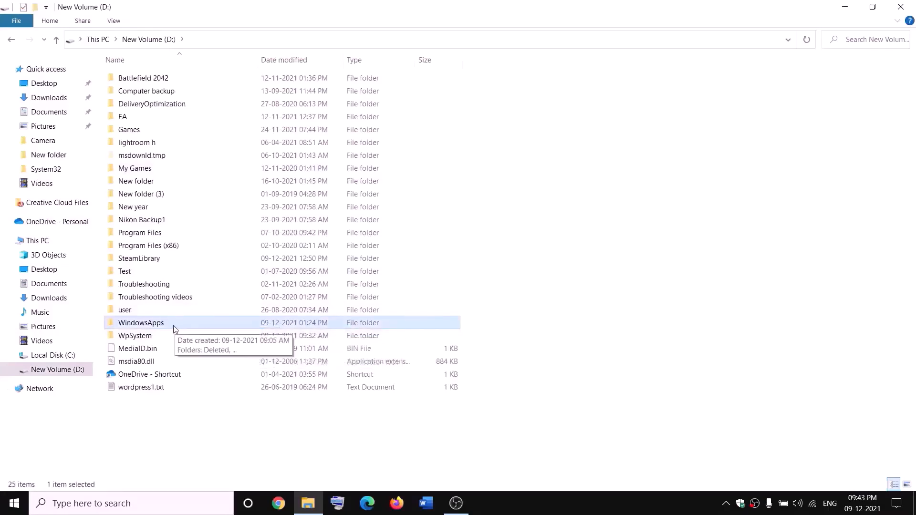
pyautogui.rightClick(174, 329)
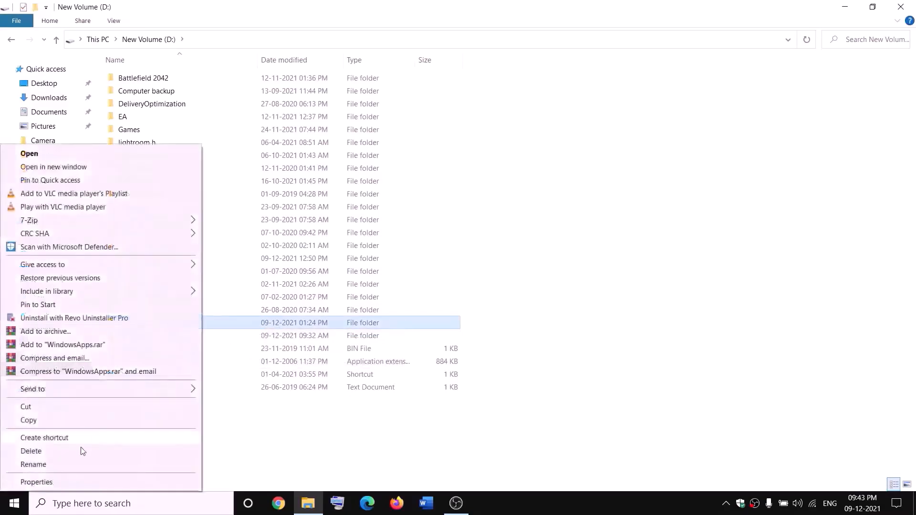
pyautogui.click(36, 482)
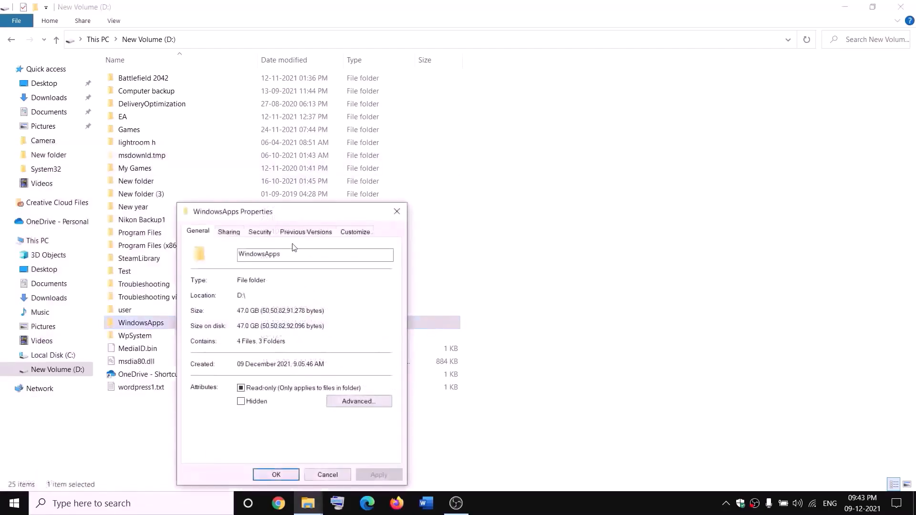
pyautogui.click(260, 232)
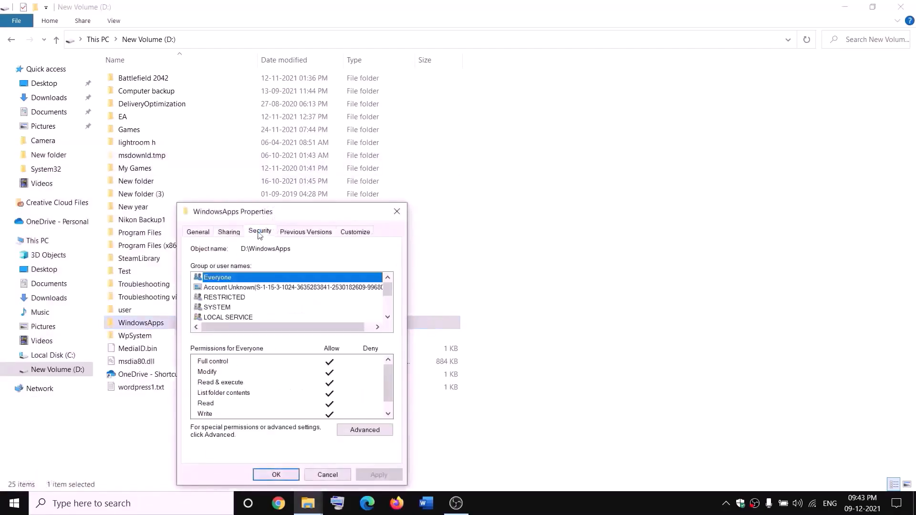
pyautogui.click(358, 428)
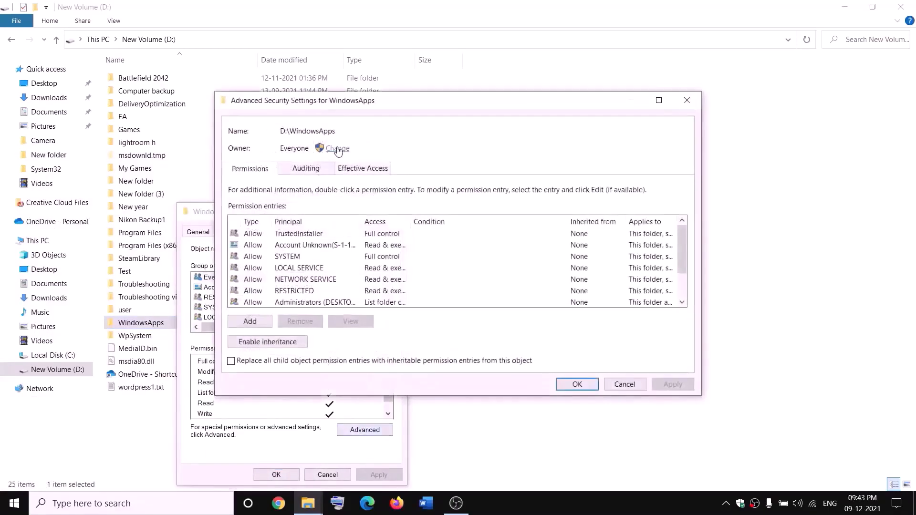
# Change the owner to Everyone, replacing owner on subcontainers, then apply and close the dialogs.
pyautogui.click(336, 149)
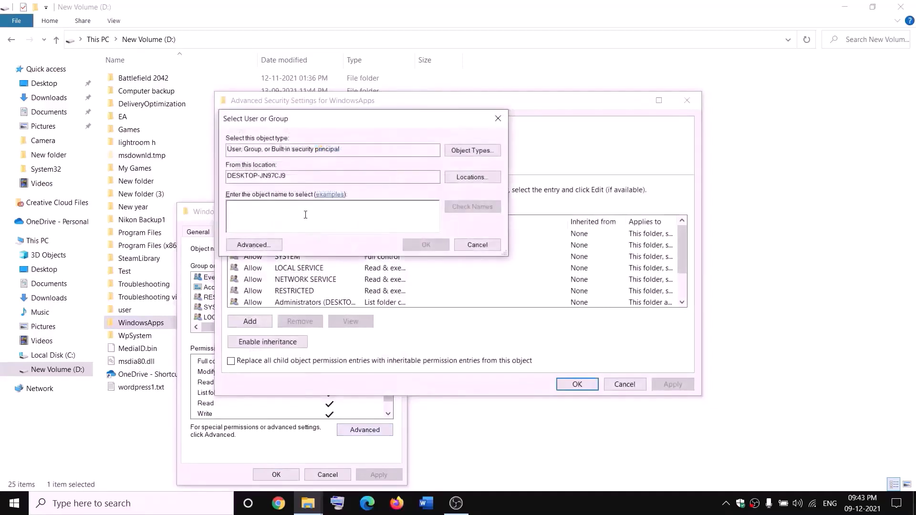
pyautogui.write('everyone')
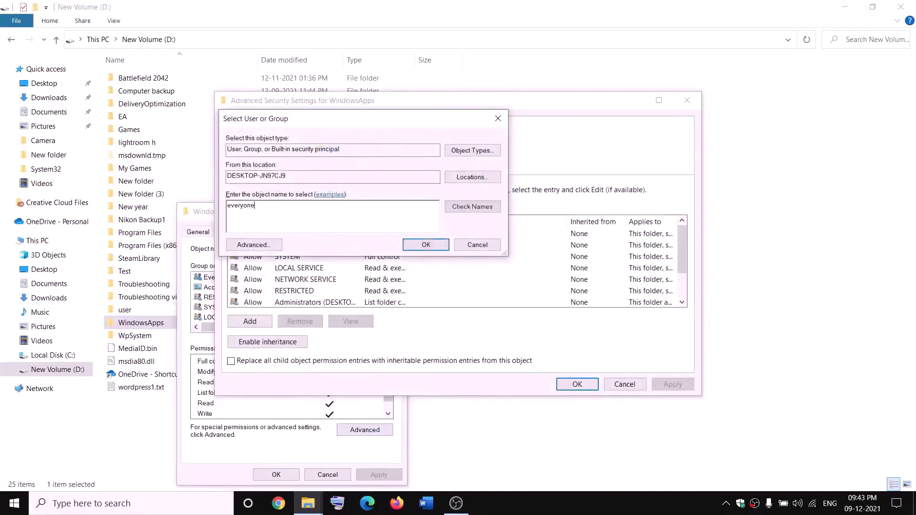
pyautogui.click(473, 207)
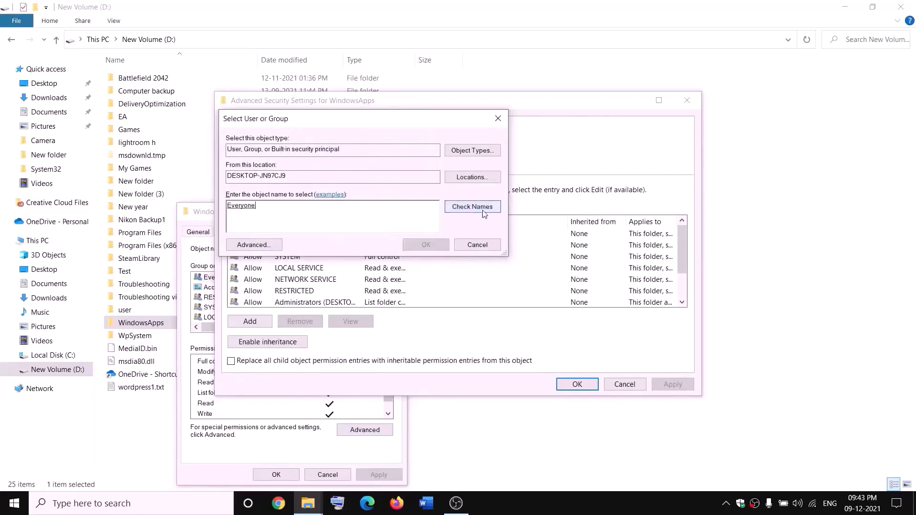
pyautogui.click(426, 245)
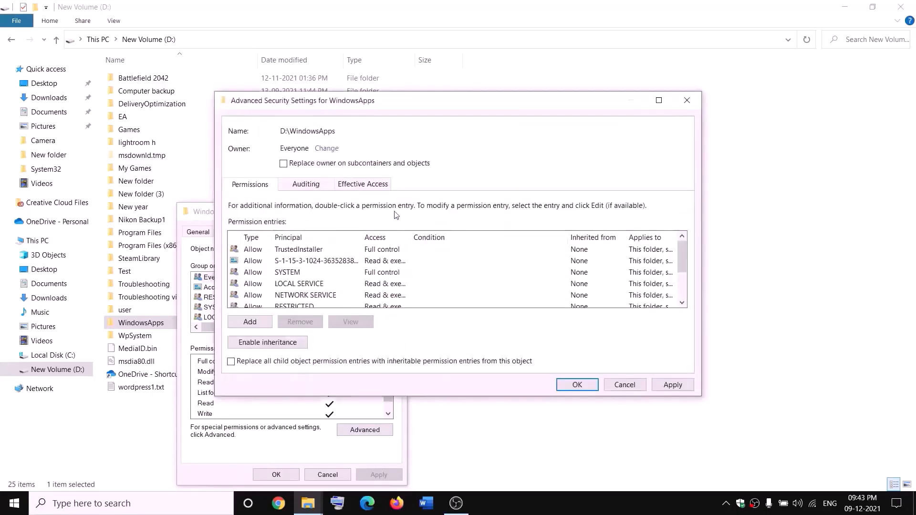
pyautogui.click(284, 165)
pyautogui.click(673, 385)
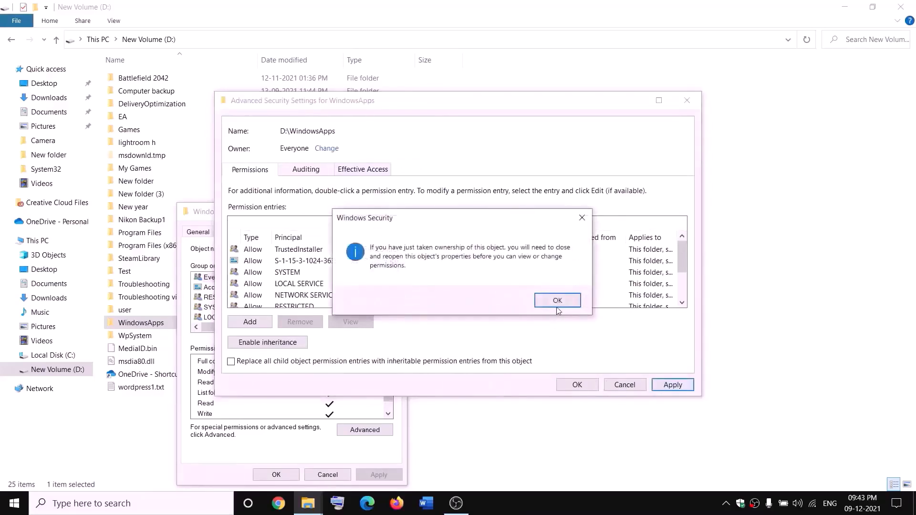
pyautogui.click(558, 304)
pyautogui.click(577, 385)
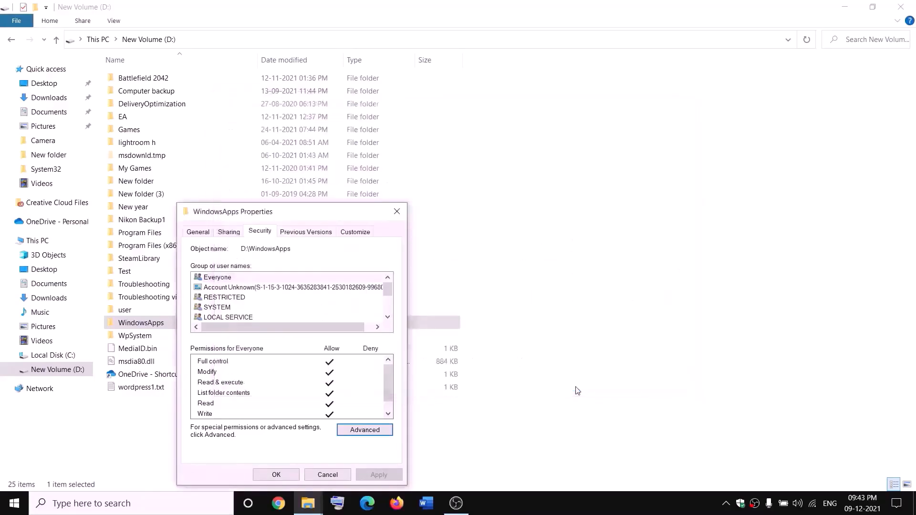
pyautogui.click(285, 476)
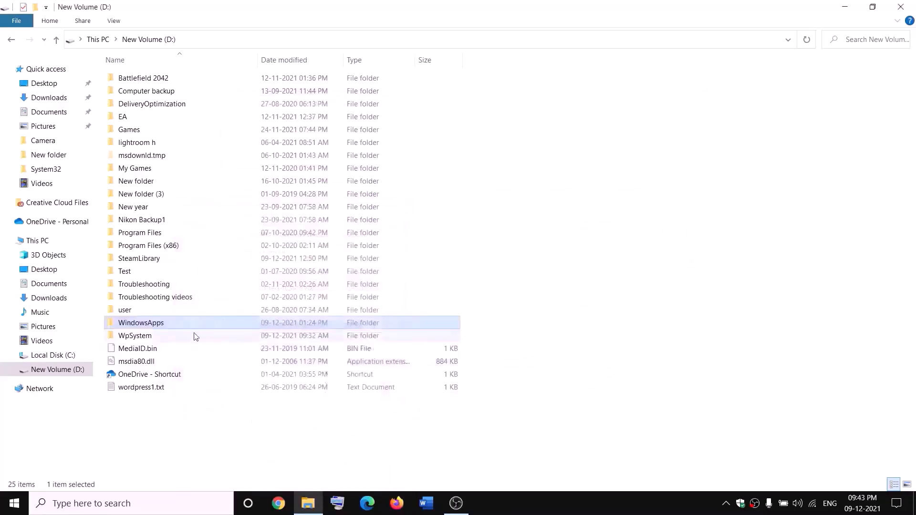
# Reopen the WindowsApps folder's advanced security settings.
pyautogui.rightClick(175, 328)
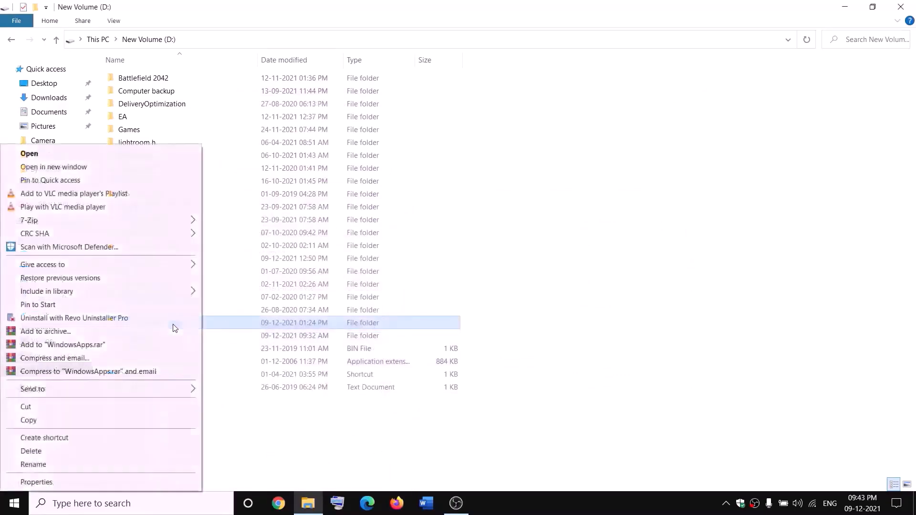
pyautogui.click(34, 483)
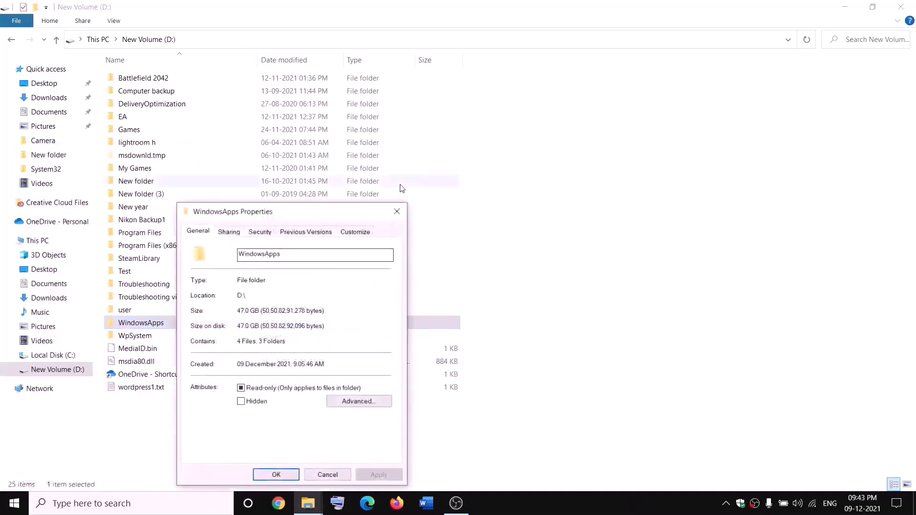
pyautogui.click(268, 235)
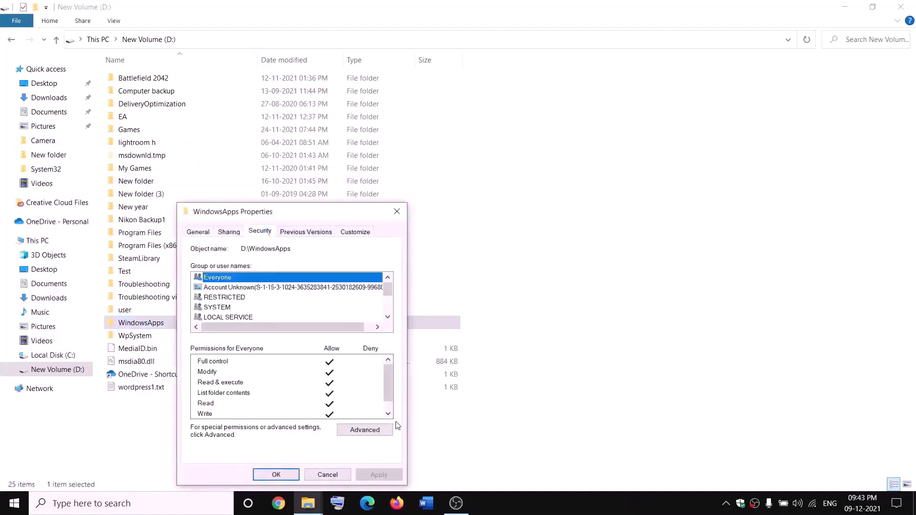
pyautogui.click(373, 430)
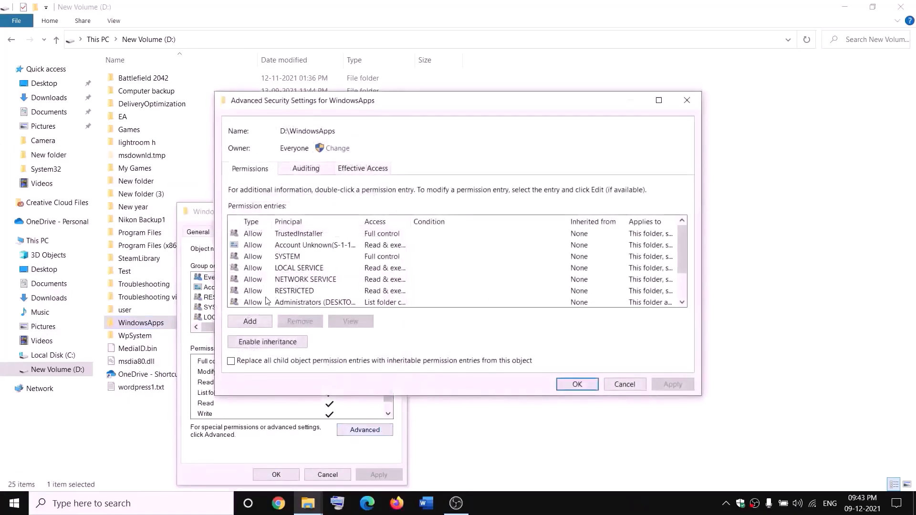
# Add a permission entry granting Everyone Full control, then apply and close the dialogs.
pyautogui.click(250, 321)
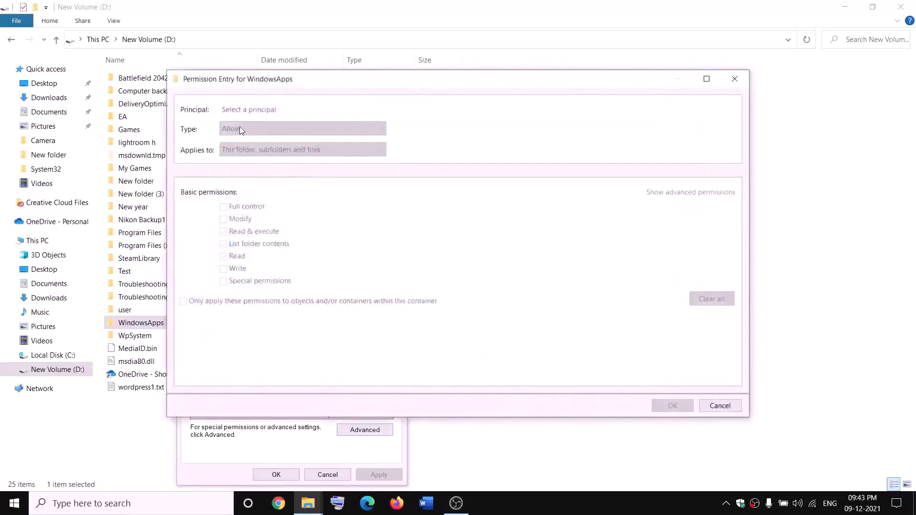
pyautogui.click(245, 110)
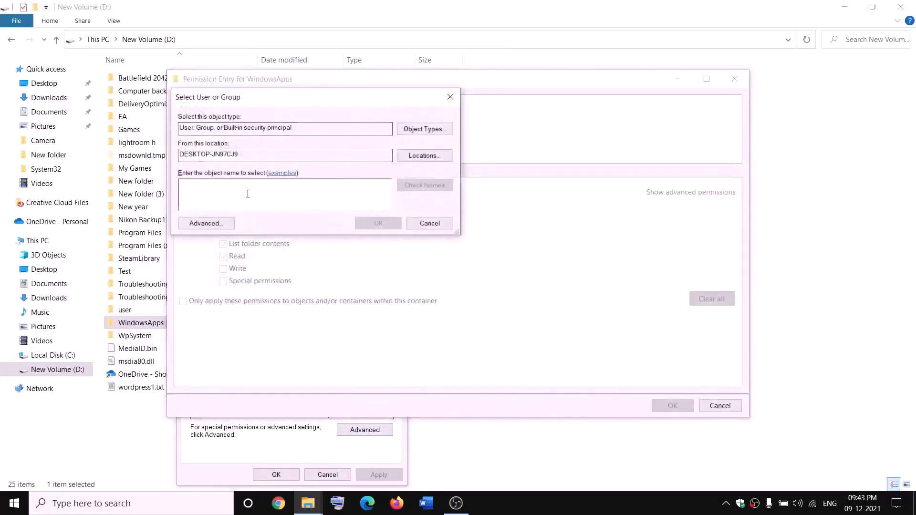
pyautogui.write('ever')
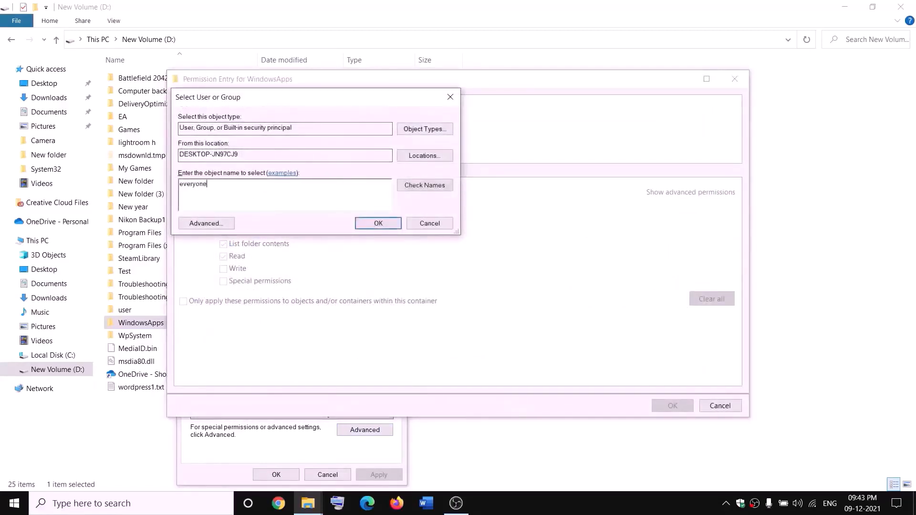
pyautogui.write('yone')
pyautogui.click(422, 185)
pyautogui.click(378, 224)
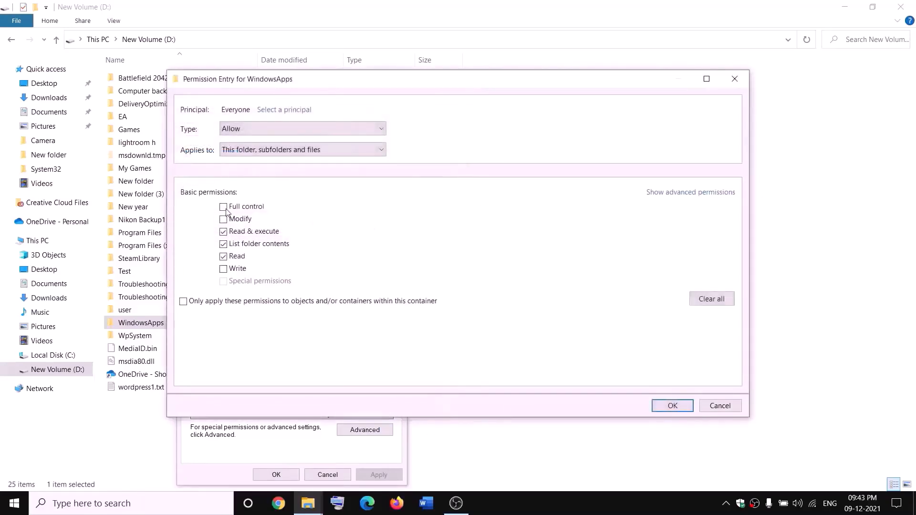
pyautogui.click(673, 406)
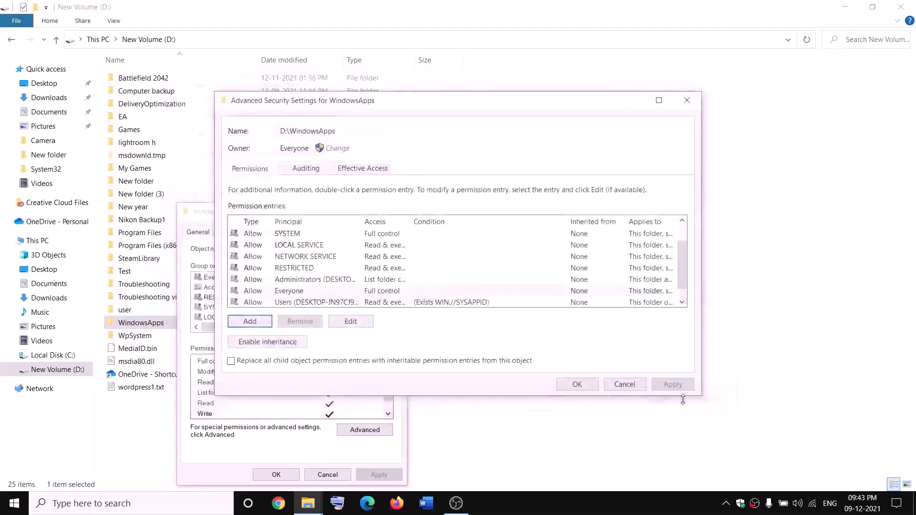
pyautogui.click(673, 386)
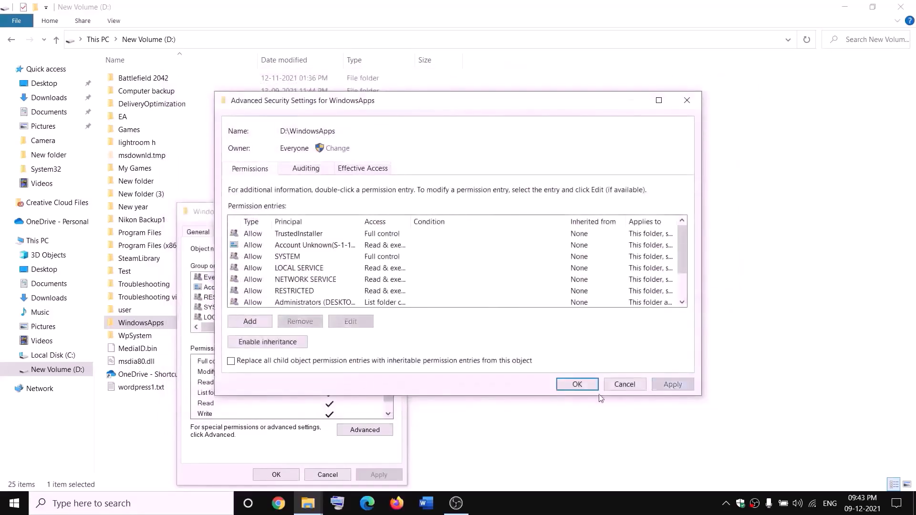
pyautogui.click(574, 386)
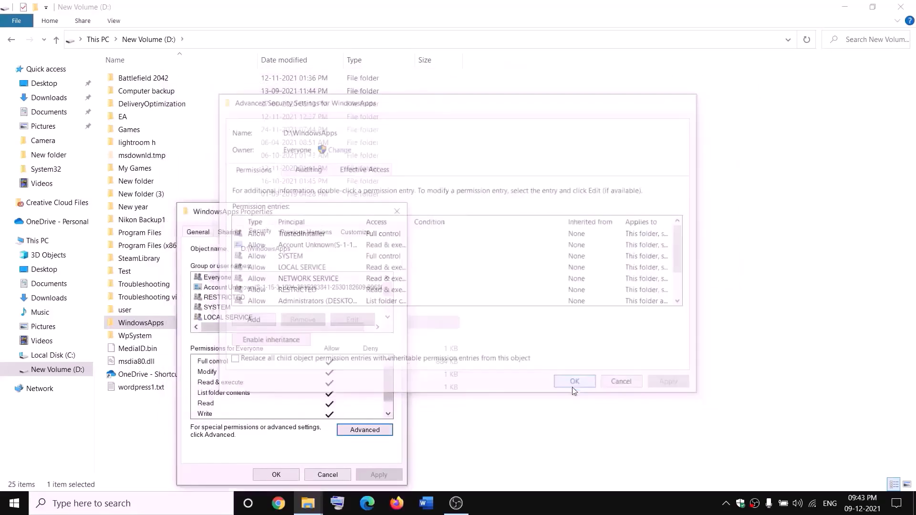
pyautogui.click(295, 475)
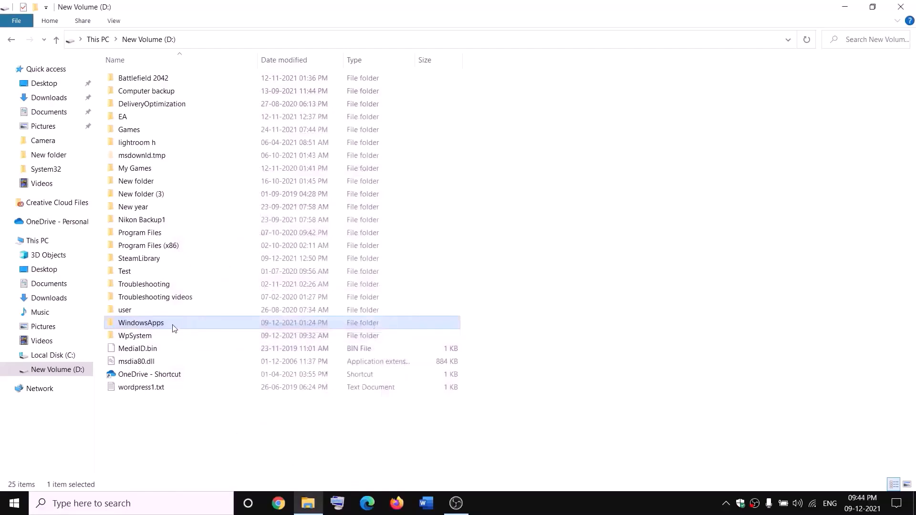
# Append .old to the WindowsApps folder name, making it WindowsApps.old.
pyautogui.rightClick(173, 327)
pyautogui.click(30, 465)
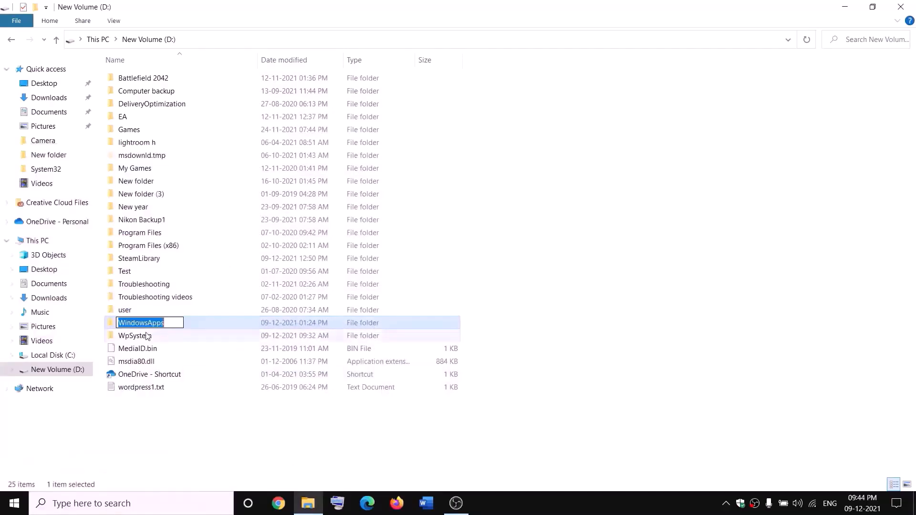
pyautogui.click(171, 322)
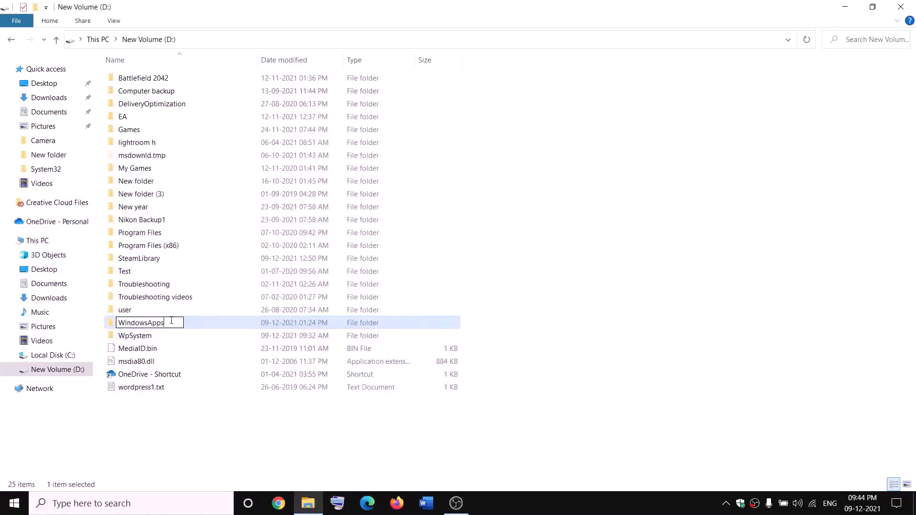
pyautogui.write('.old')
pyautogui.click(209, 416)
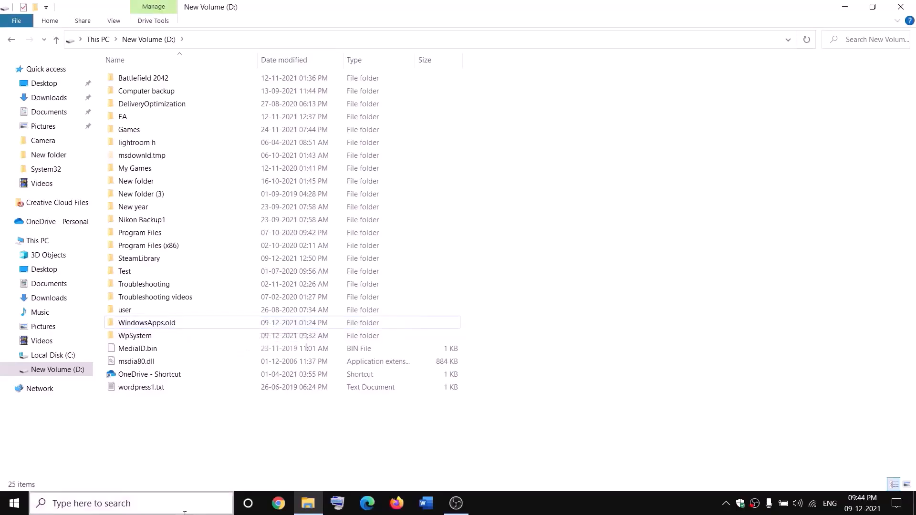
# End the Gaming Services process in Task Manager, then close Task Manager.
pyautogui.rightClick(13, 503)
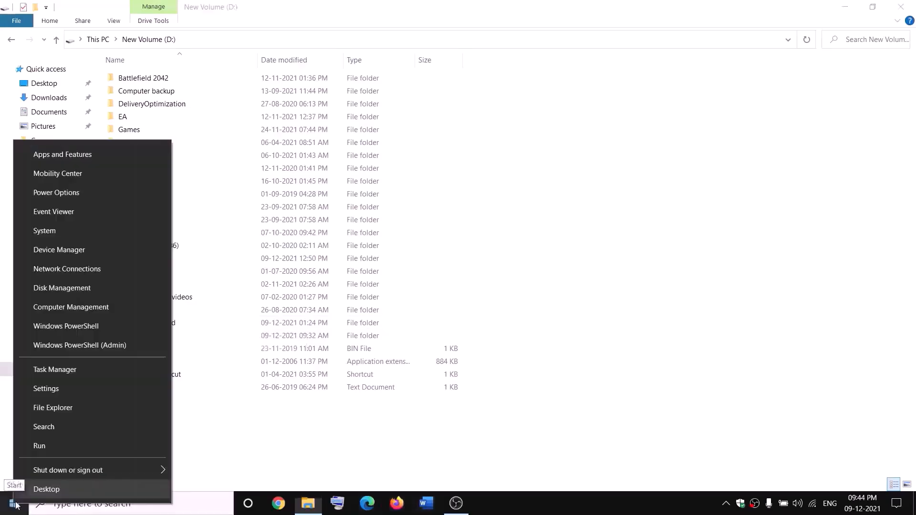
pyautogui.click(50, 375)
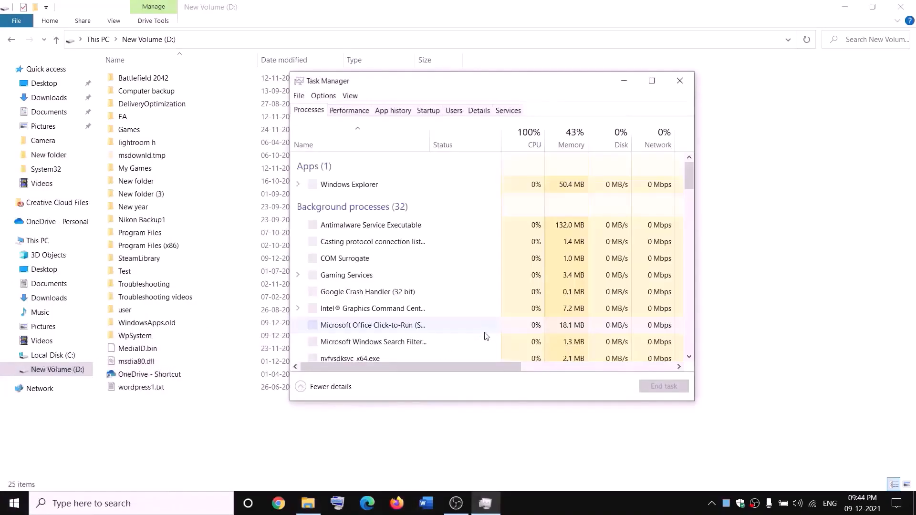
pyautogui.scroll(-2, 416, 269)
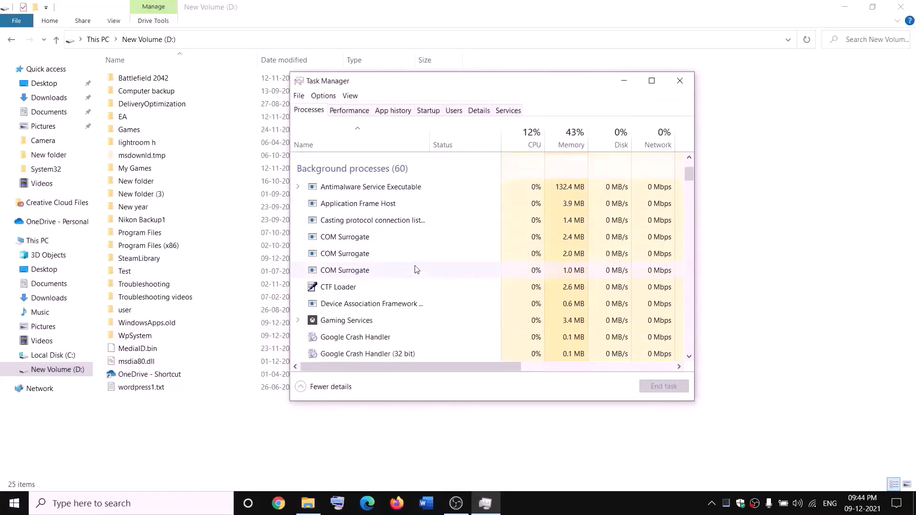
pyautogui.rightClick(332, 324)
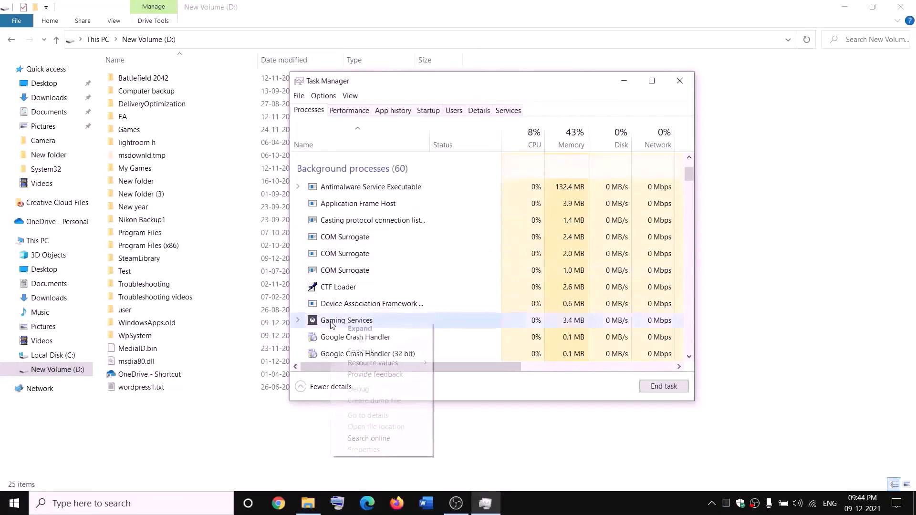
pyautogui.click(367, 354)
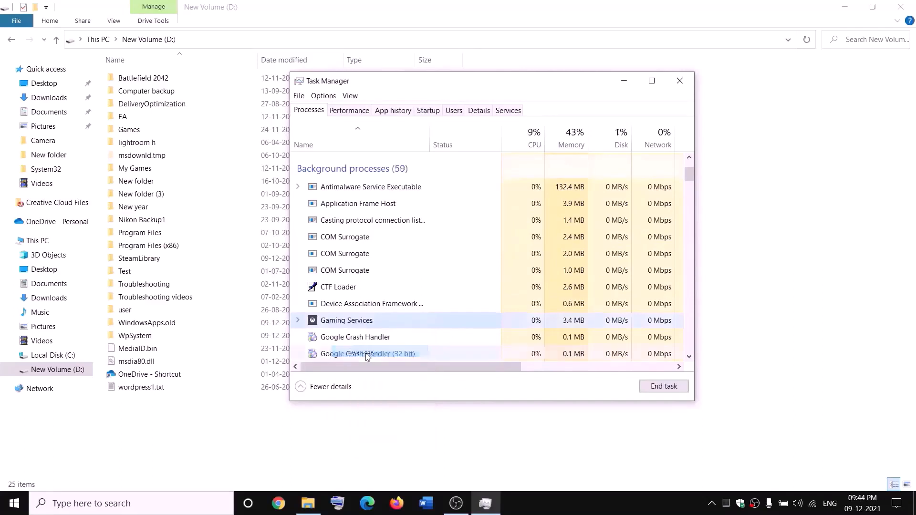
pyautogui.click(688, 84)
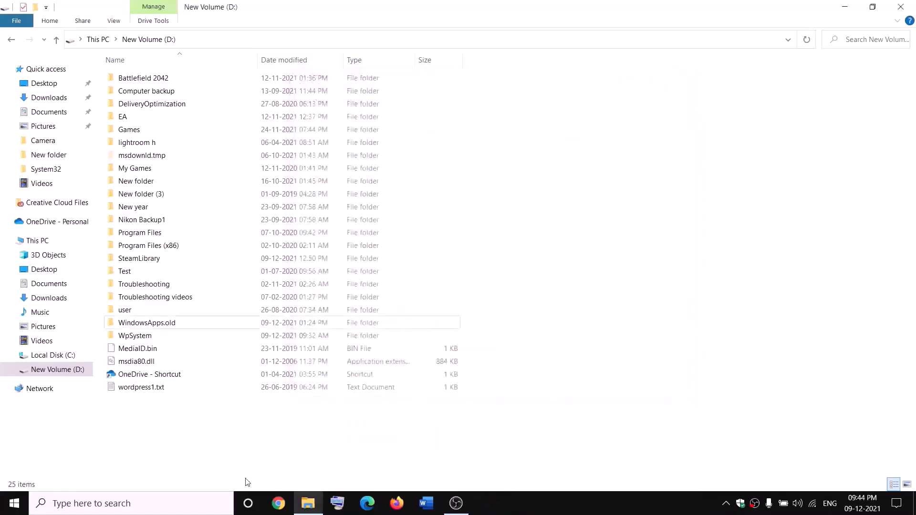
# Open the Services app and select the first Gaming Services entry.
pyautogui.click(203, 506)
pyautogui.write('servi')
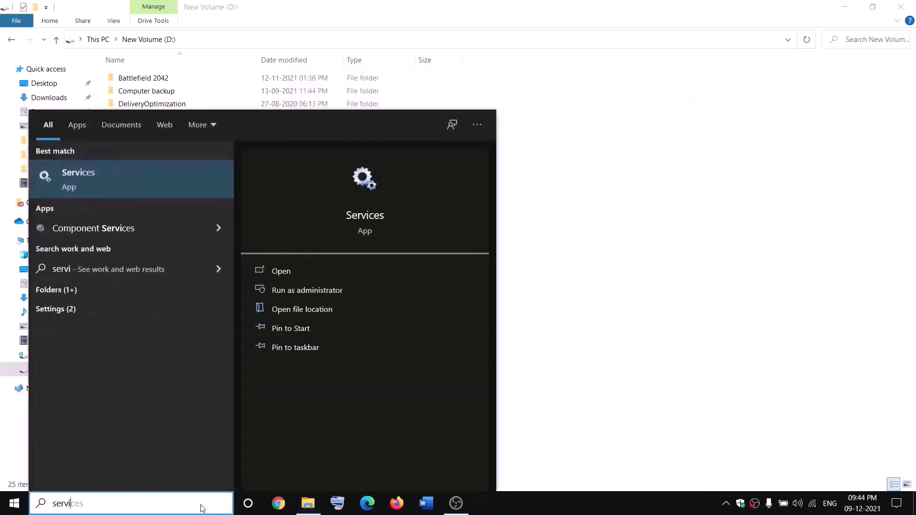
pyautogui.press('Return')
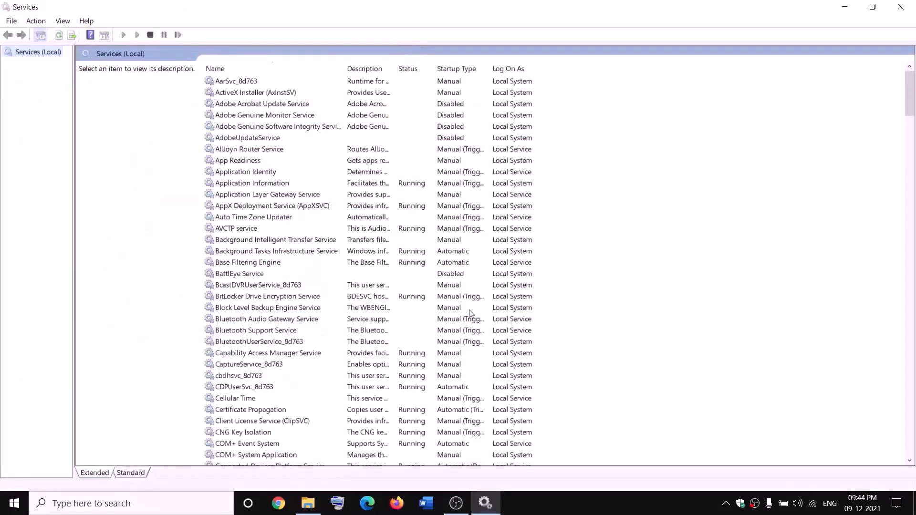
pyautogui.click(392, 256)
pyautogui.press('g')
pyautogui.click(406, 130)
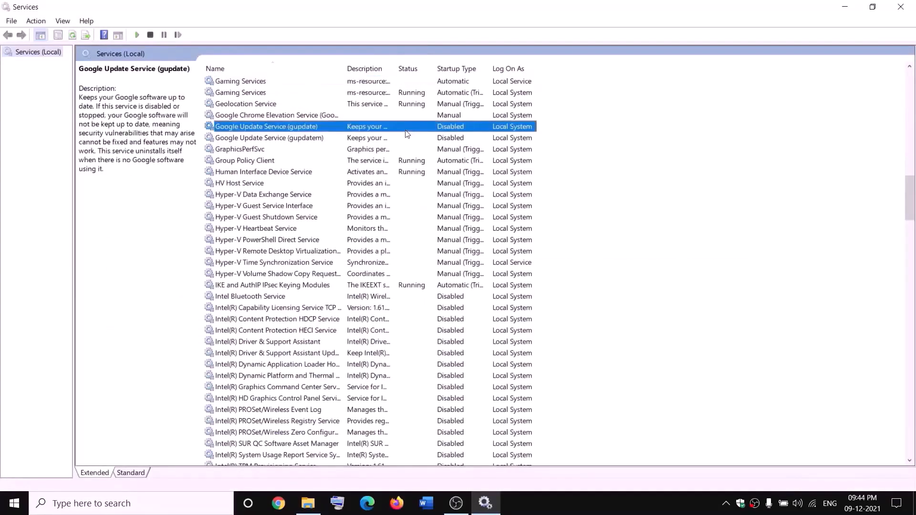
pyautogui.click(381, 83)
# Stop both Gaming Services entries.
pyautogui.rightClick(381, 84)
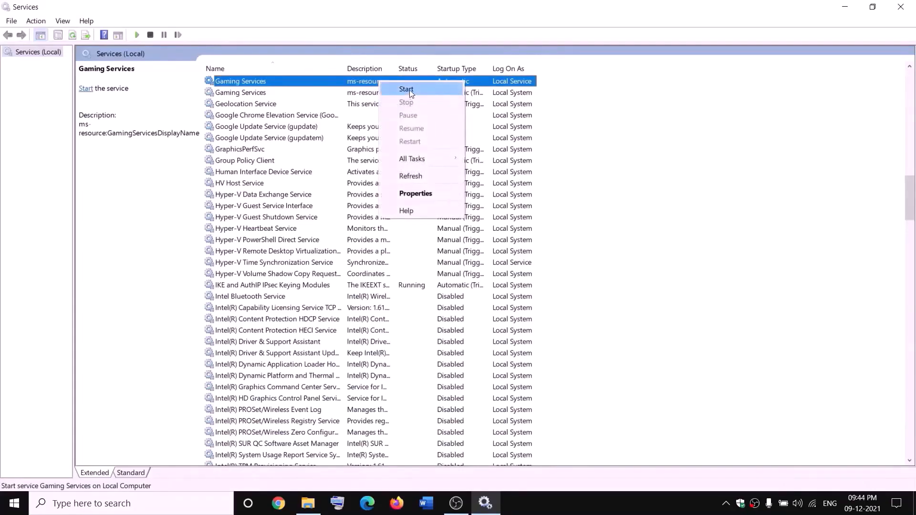
pyautogui.click(408, 90)
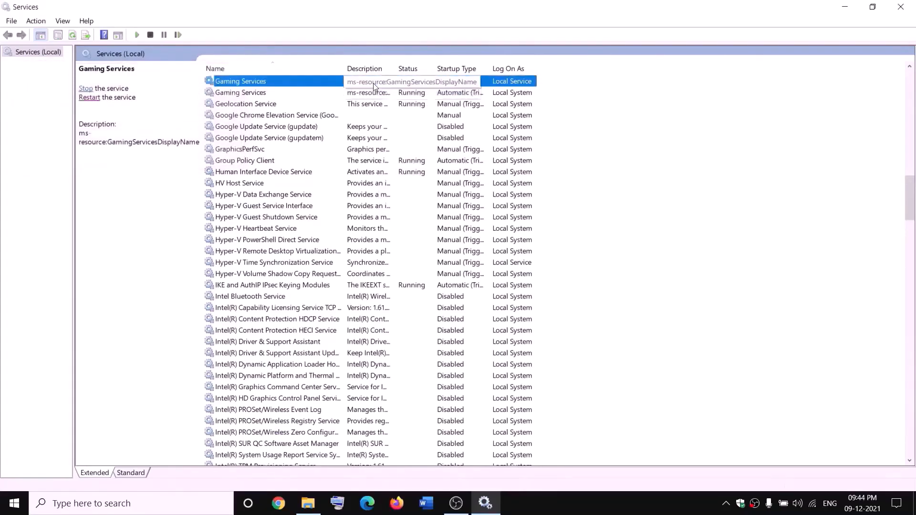
pyautogui.rightClick(373, 85)
pyautogui.click(400, 103)
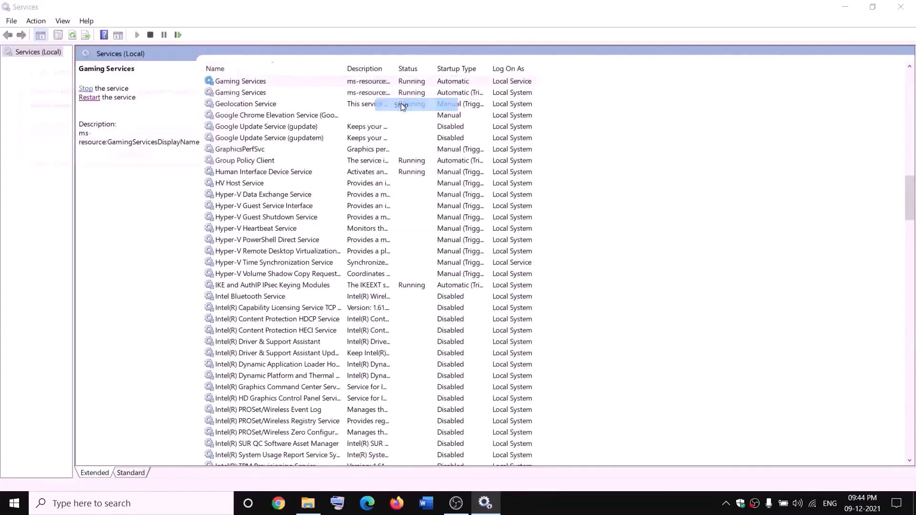
pyautogui.click(372, 94)
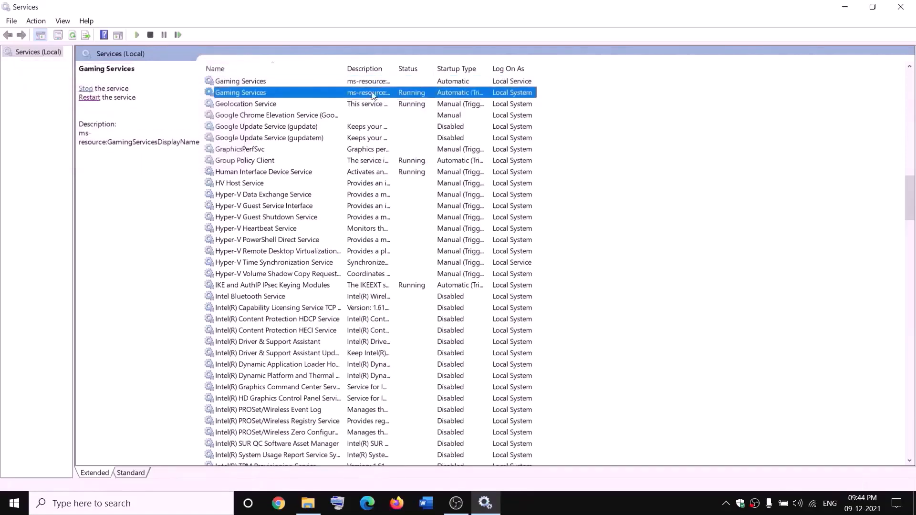
pyautogui.rightClick(372, 94)
pyautogui.click(416, 113)
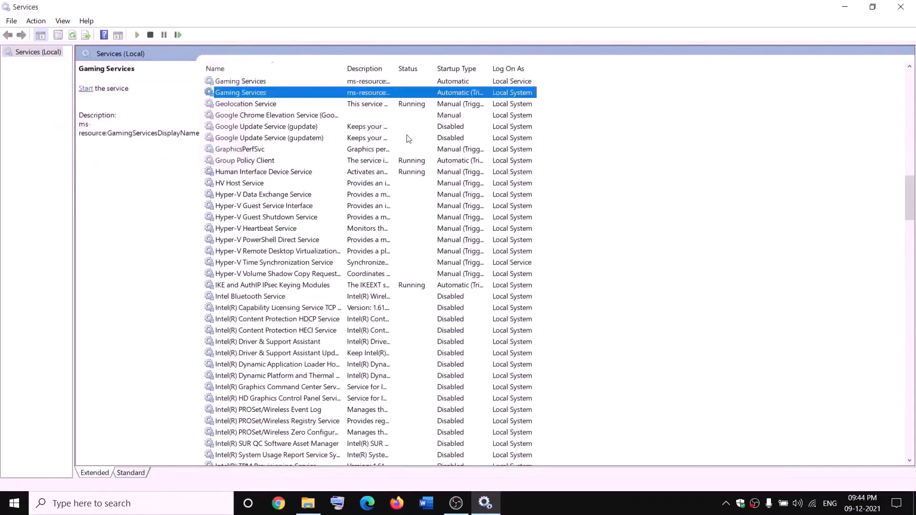
# Start both Gaming Services entries again.
pyautogui.click(309, 503)
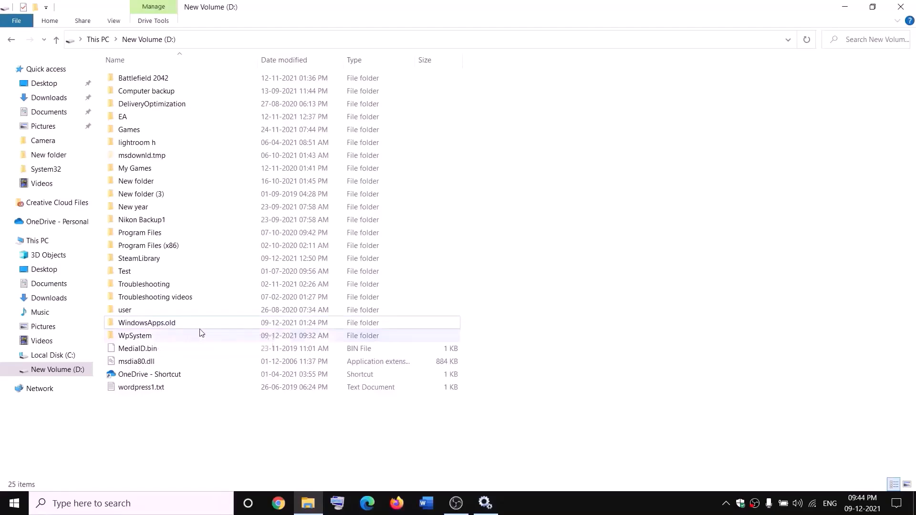
pyautogui.hotkey('alt', 'Tab')
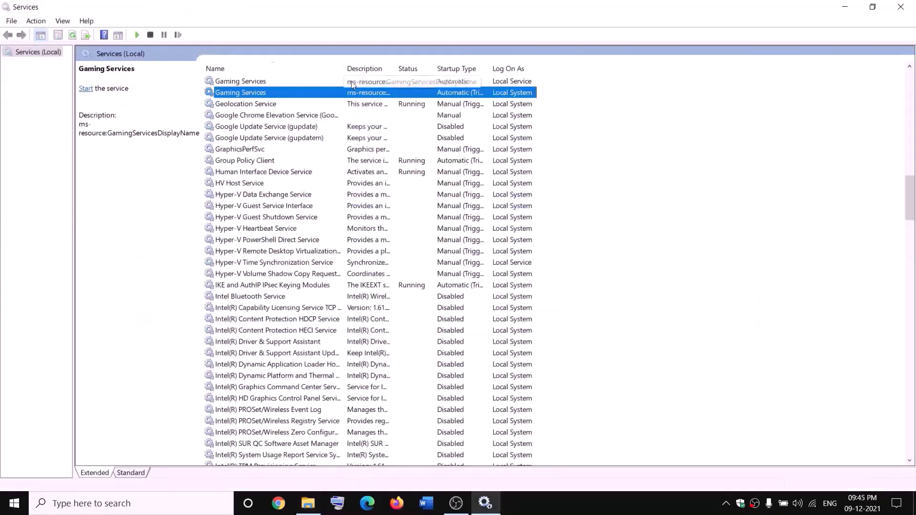
pyautogui.click(339, 82)
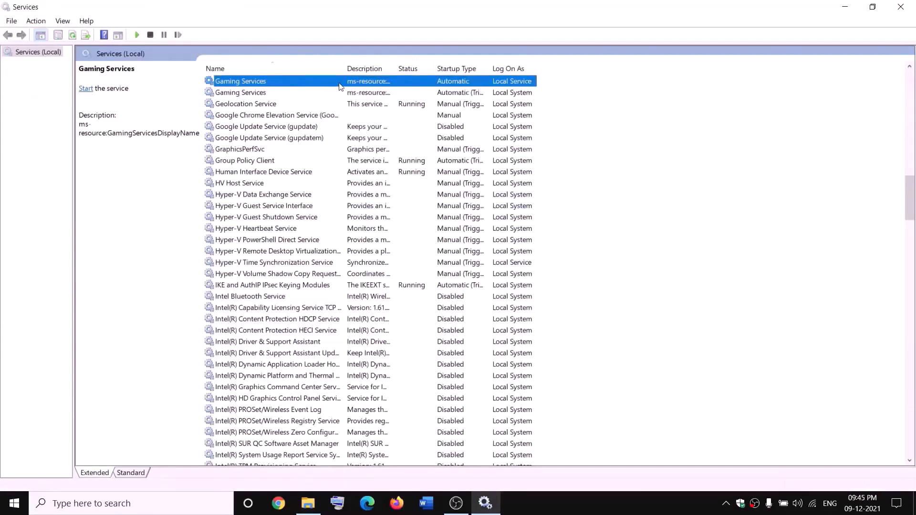
pyautogui.rightClick(339, 83)
pyautogui.click(366, 92)
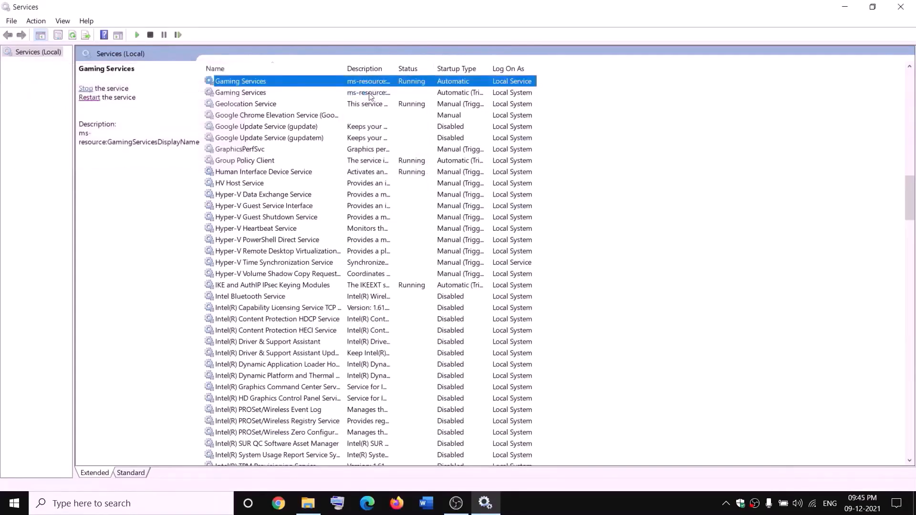
pyautogui.rightClick(376, 93)
pyautogui.click(391, 101)
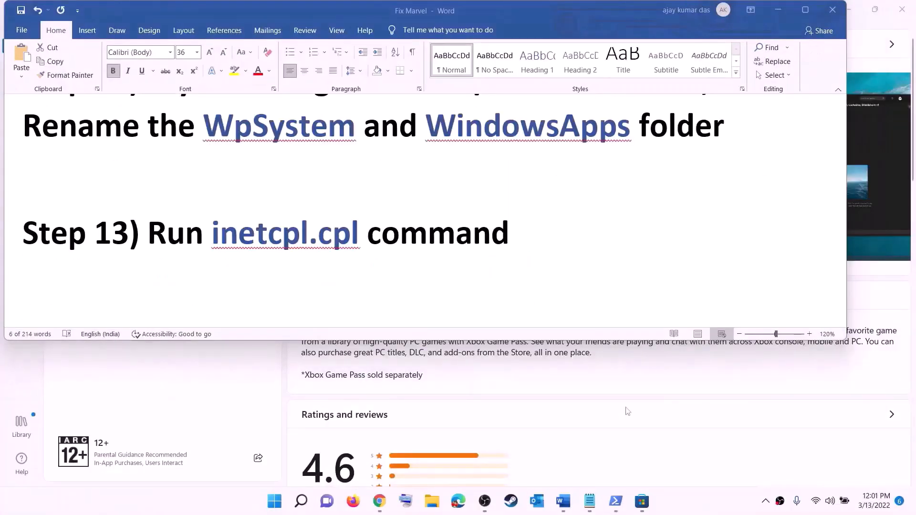
# Run inetcpl.cpl, confirm TLS 1.0 through 1.3 are enabled under Advanced, then close Internet Properties.
pyautogui.click(235, 240)
pyautogui.moveTo(220, 233); pyautogui.dragTo(340, 226)
pyautogui.hotkey('ctrl', 'c')
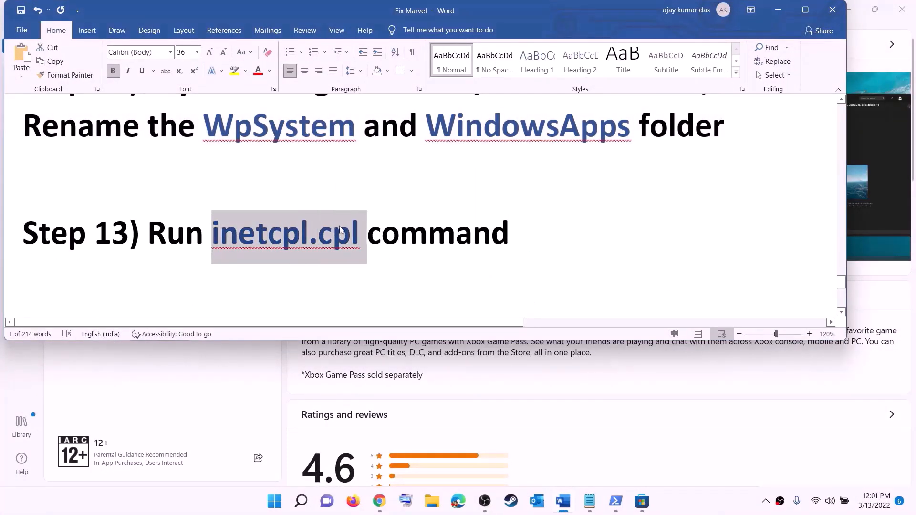
pyautogui.click(284, 503)
pyautogui.hotkey('ctrl', 'v')
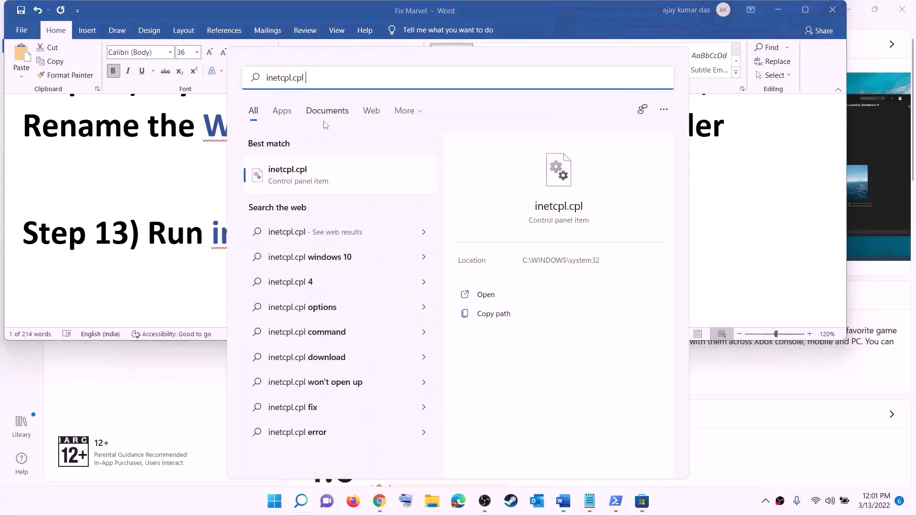
pyautogui.click(293, 181)
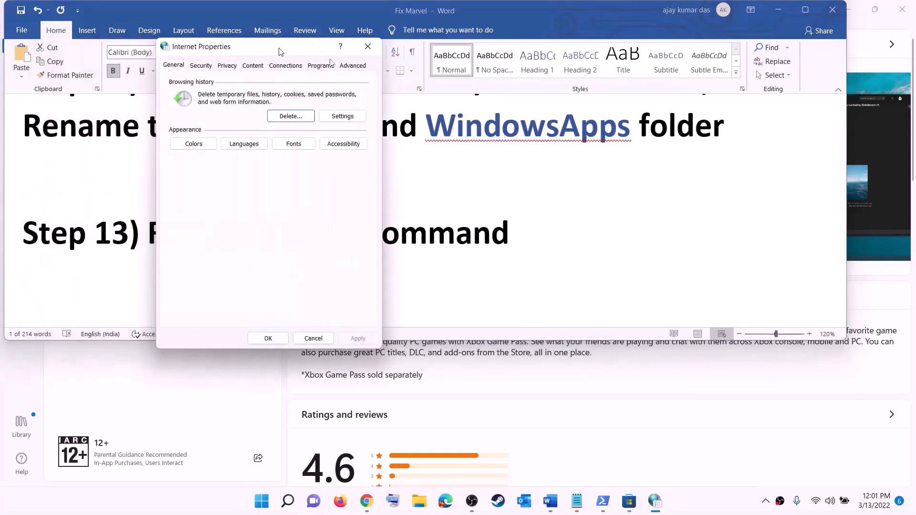
pyautogui.moveTo(281, 52); pyautogui.dragTo(588, 93)
pyautogui.click(661, 107)
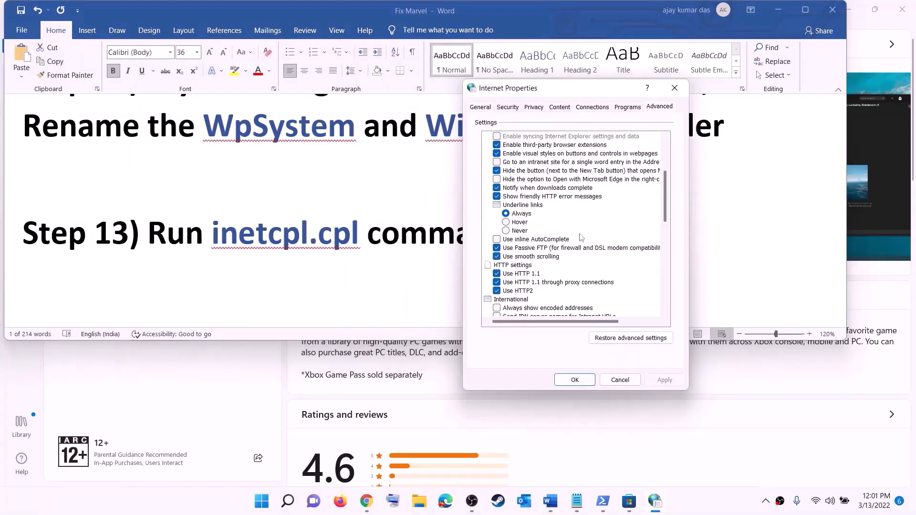
pyautogui.scroll(-10, 581, 237)
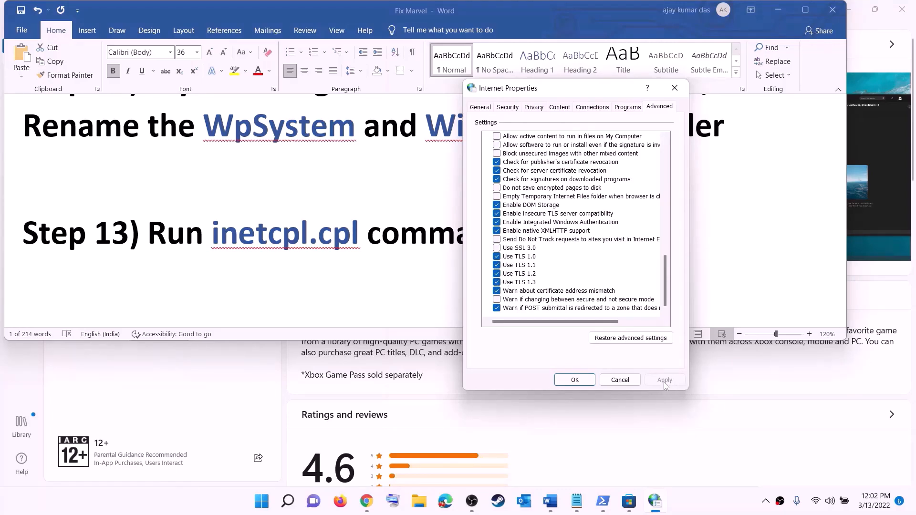
pyautogui.click(575, 381)
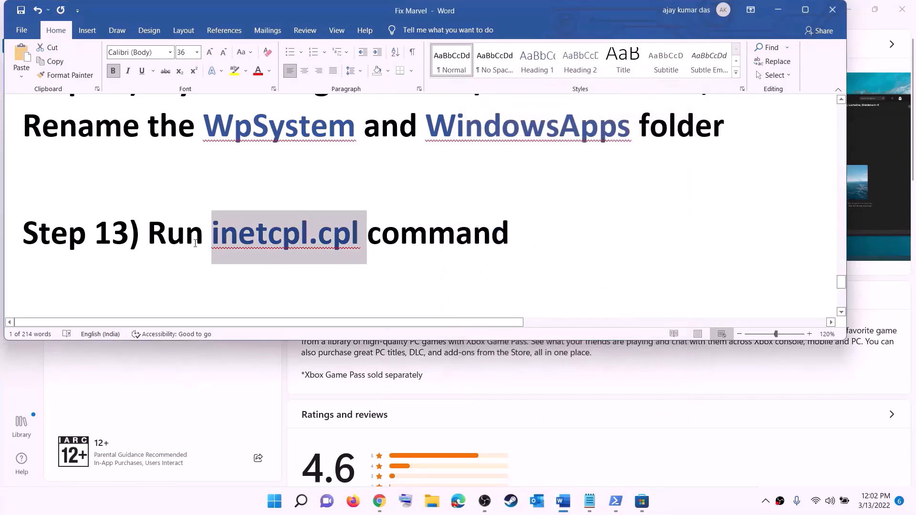
# Select the Step 14 windows10 and windows11 download links, then minimize Word to show Chrome.
pyautogui.scroll(-5, 196, 243)
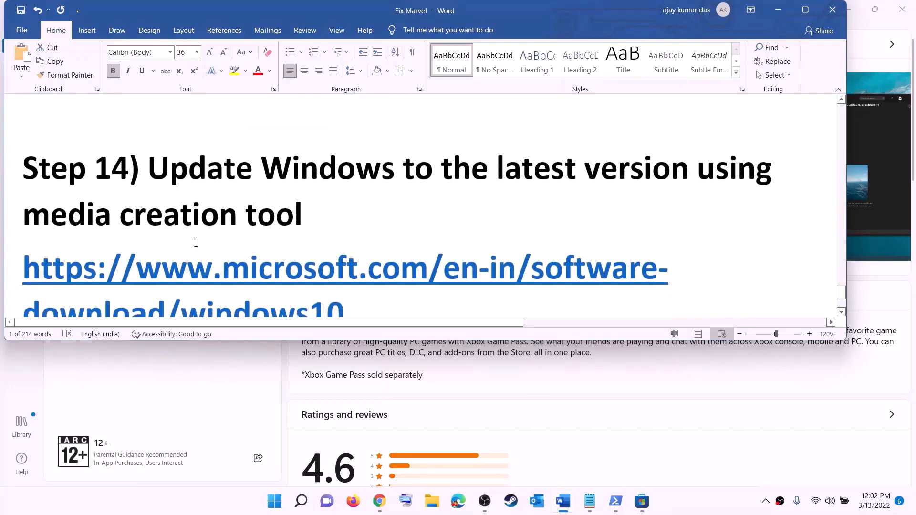
pyautogui.moveTo(148, 170); pyautogui.dragTo(292, 219)
pyautogui.scroll(-2, 368, 207)
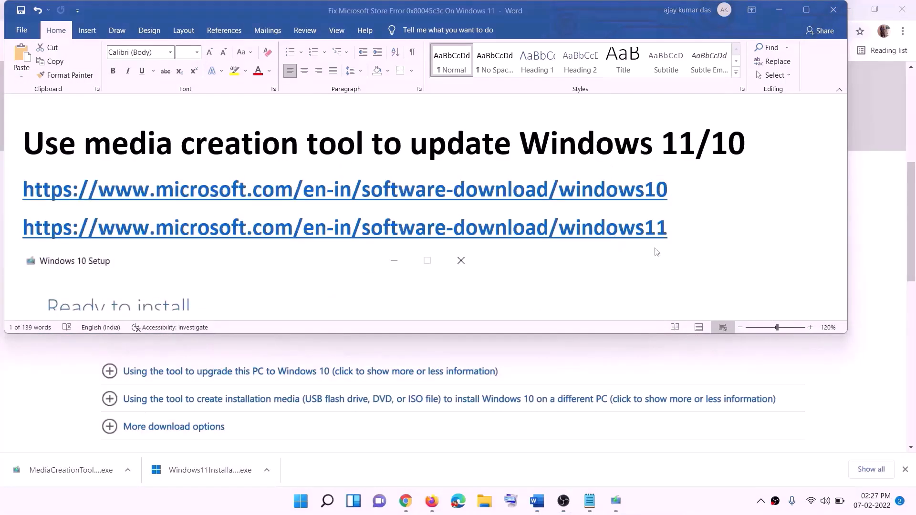
pyautogui.moveTo(677, 192); pyautogui.dragTo(250, 186)
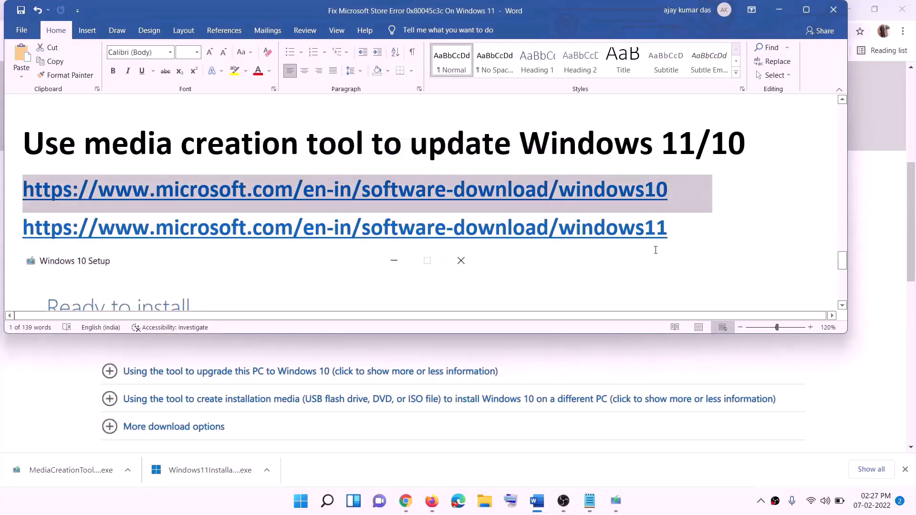
pyautogui.tripleClick(684, 230)
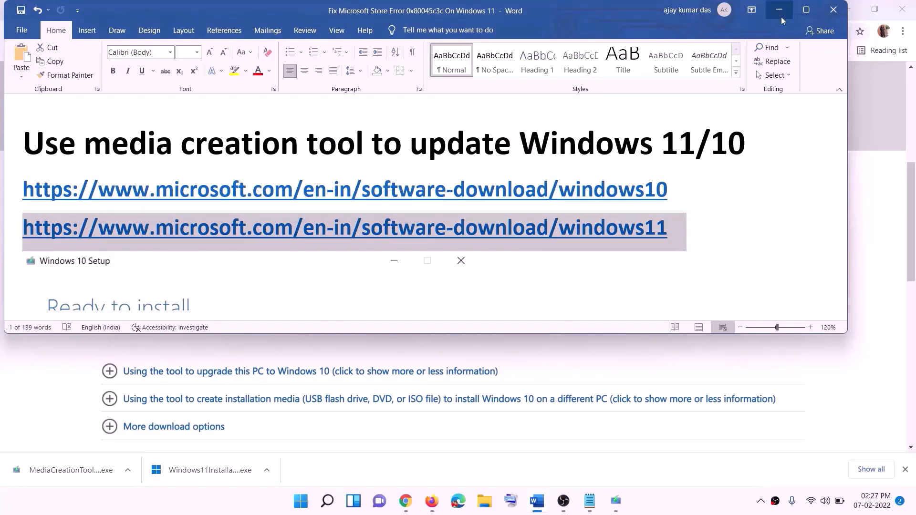
pyautogui.click(779, 10)
pyautogui.scroll(6, 384, 240)
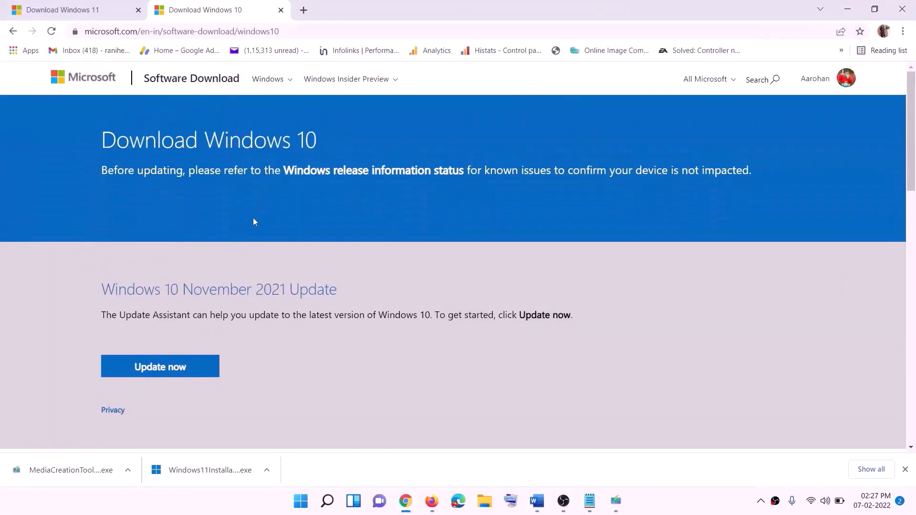
# Download the Windows 10 media creation tool from the Download Windows 10 page.
pyautogui.scroll(-5, 280, 263)
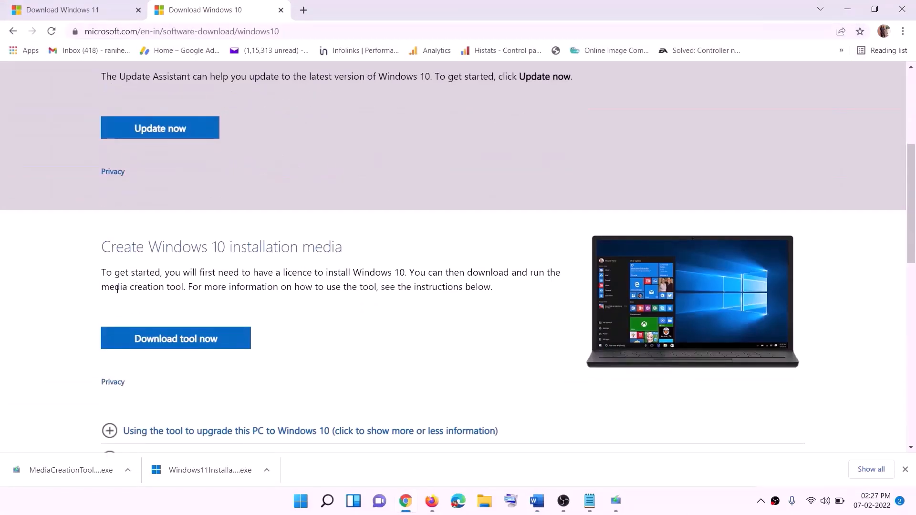
pyautogui.moveTo(110, 288); pyautogui.dragTo(204, 287)
pyautogui.scroll(-3, 292, 257)
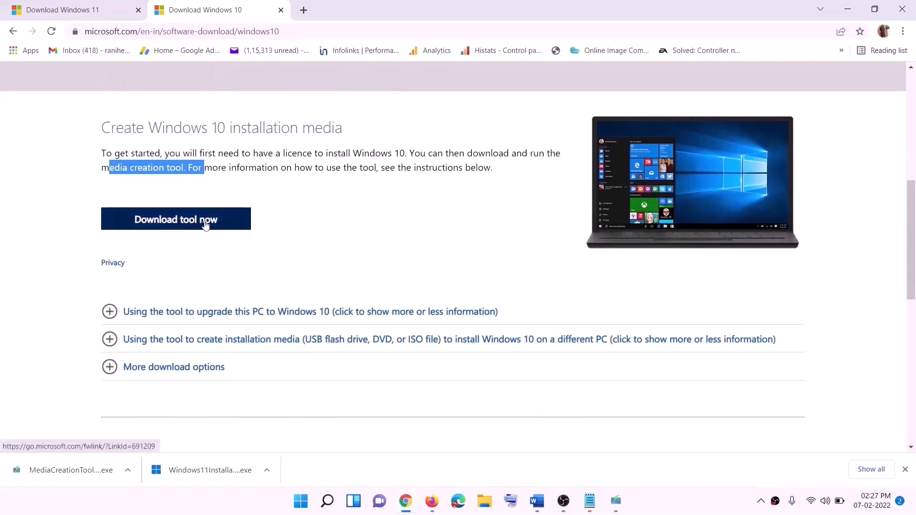
pyautogui.click(191, 229)
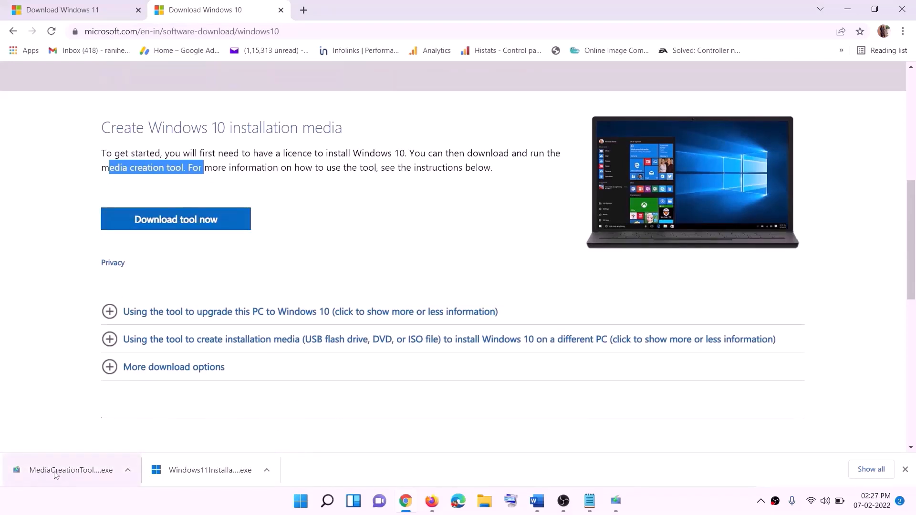
# Accept the Windows 10 license terms and proceed with 'Upgrade this PC now'.
pyautogui.click(617, 503)
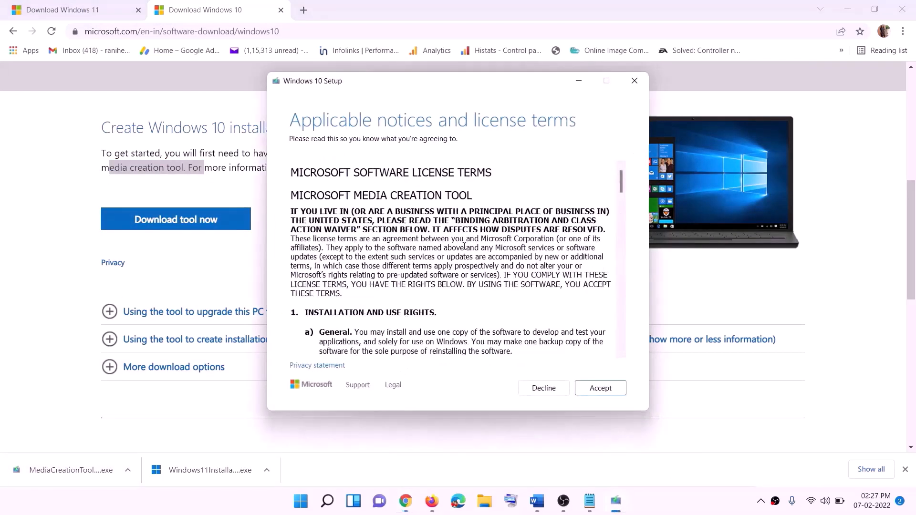
pyautogui.click(597, 389)
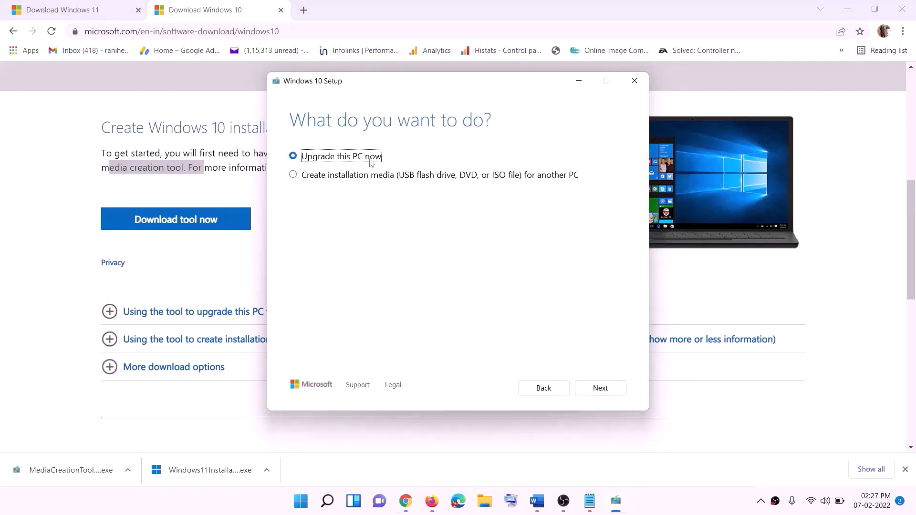
pyautogui.click(600, 389)
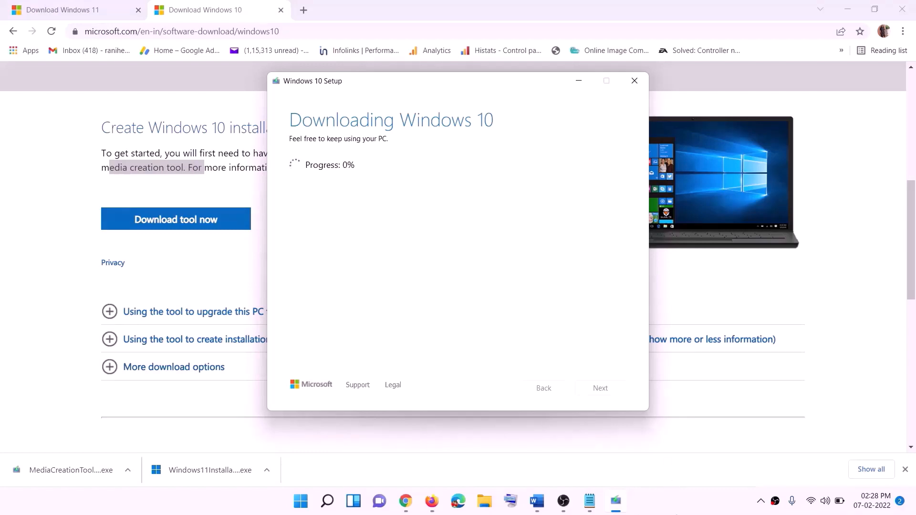
pyautogui.click(677, 510)
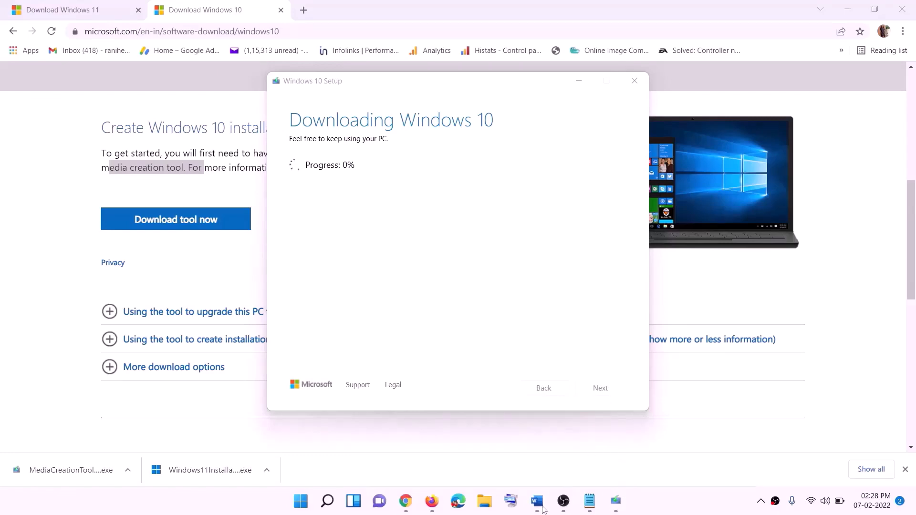
pyautogui.click(537, 501)
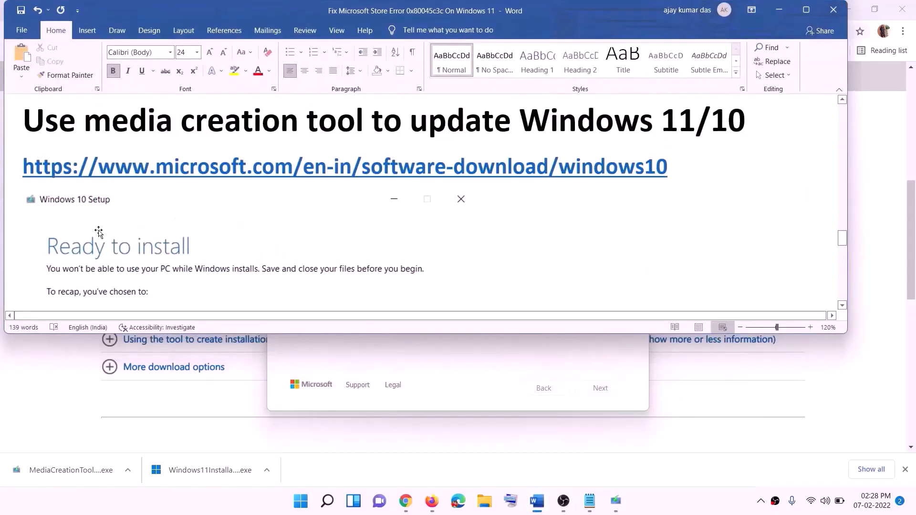
pyautogui.scroll(-1, 99, 232)
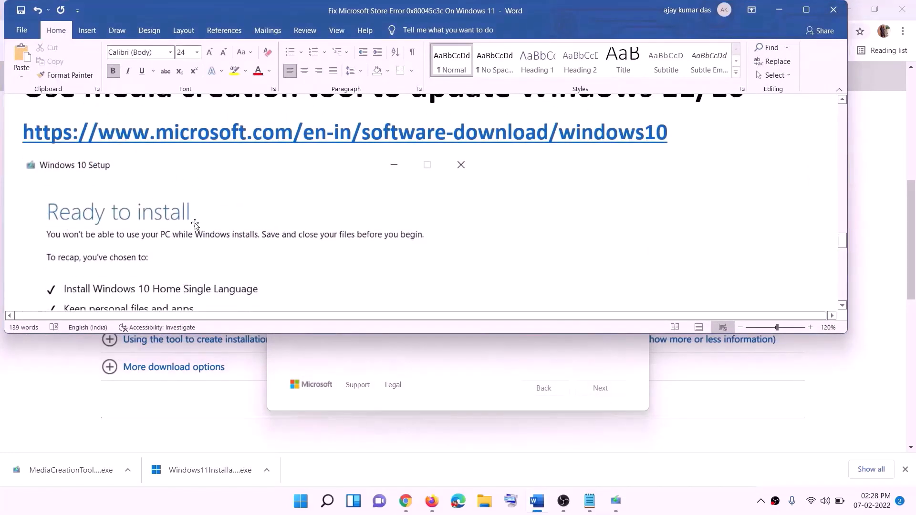
# Maximize Word and scroll through the Windows 10 'Ready to install' screenshot.
pyautogui.click(807, 10)
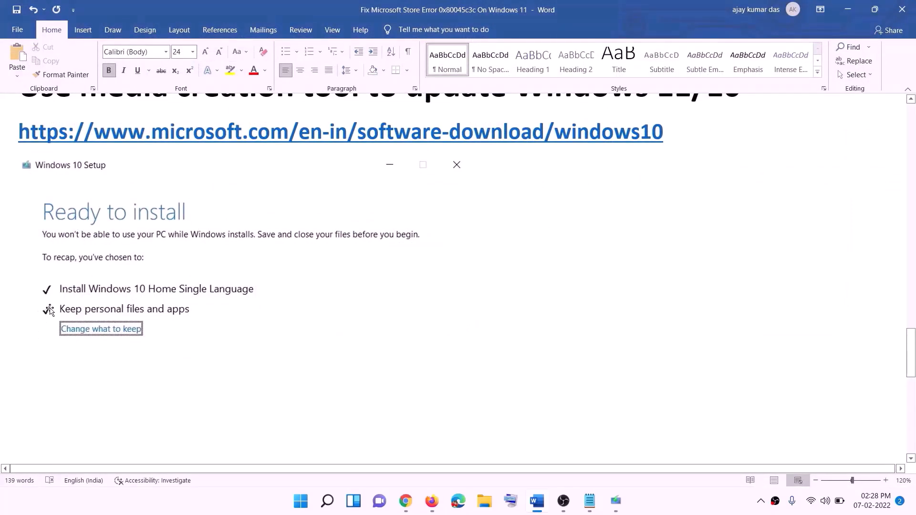
pyautogui.scroll(-4, 470, 331)
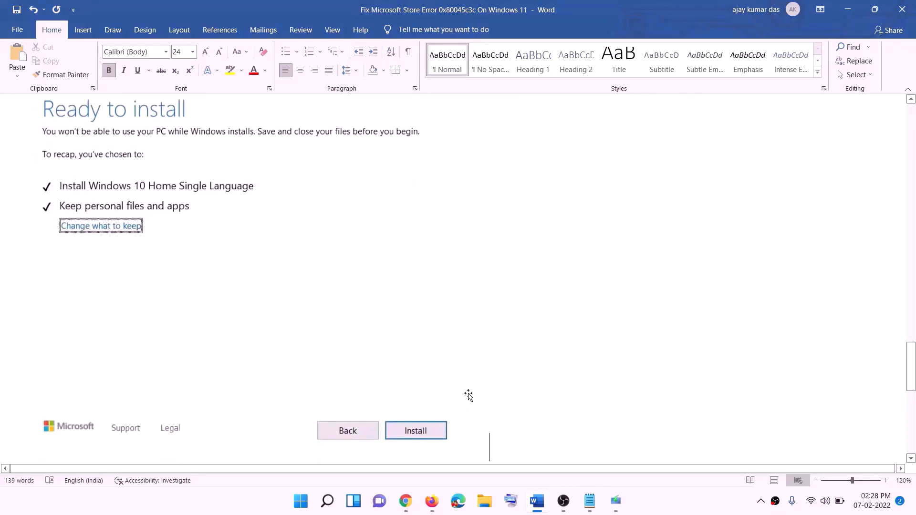
pyautogui.scroll(1, 375, 296)
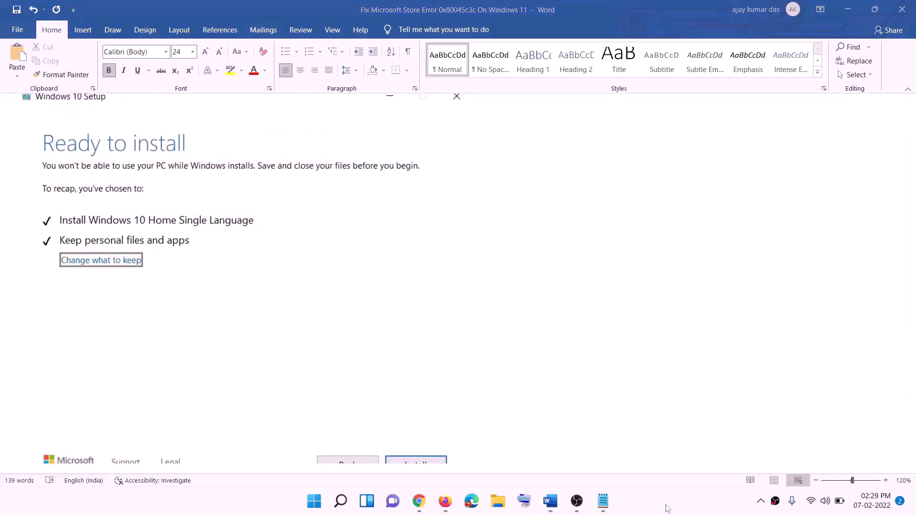
# Download the Windows 11 media creation tool from Chrome and allow it to run.
pyautogui.click(419, 502)
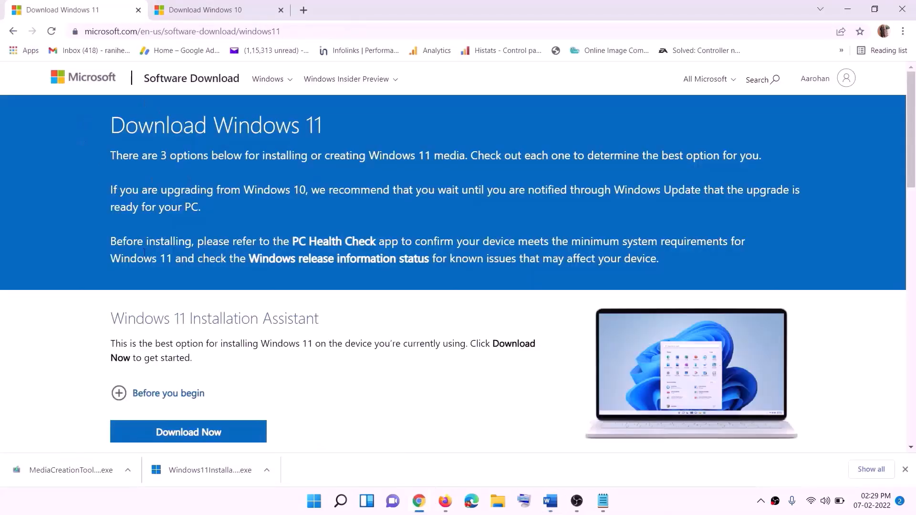
pyautogui.scroll(-5, 198, 325)
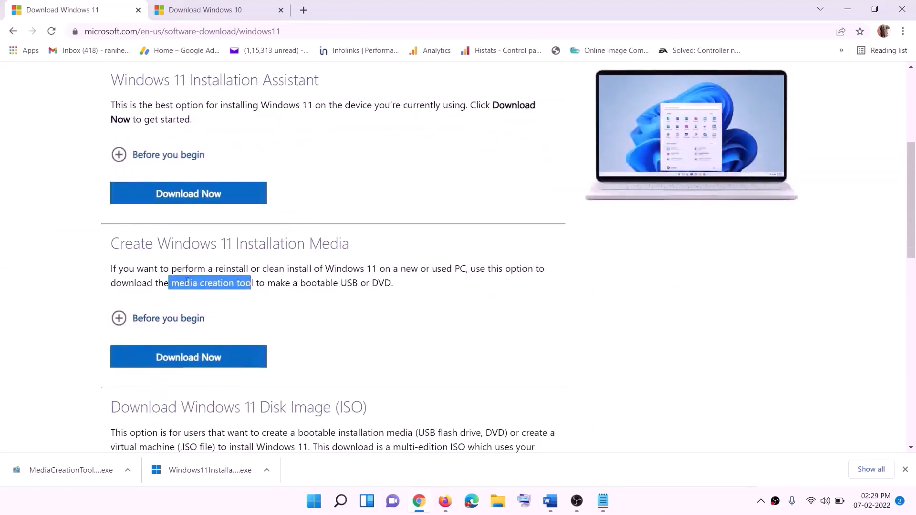
pyautogui.moveTo(172, 283); pyautogui.dragTo(265, 284)
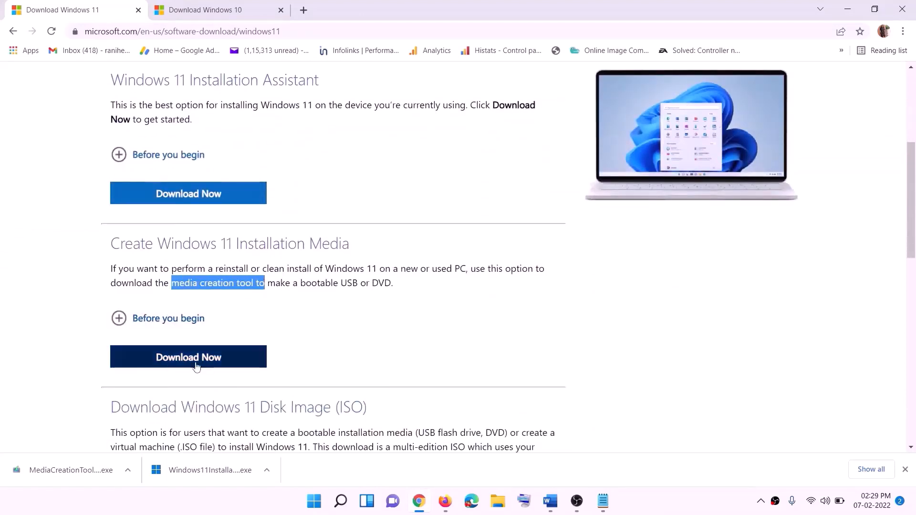
pyautogui.click(182, 363)
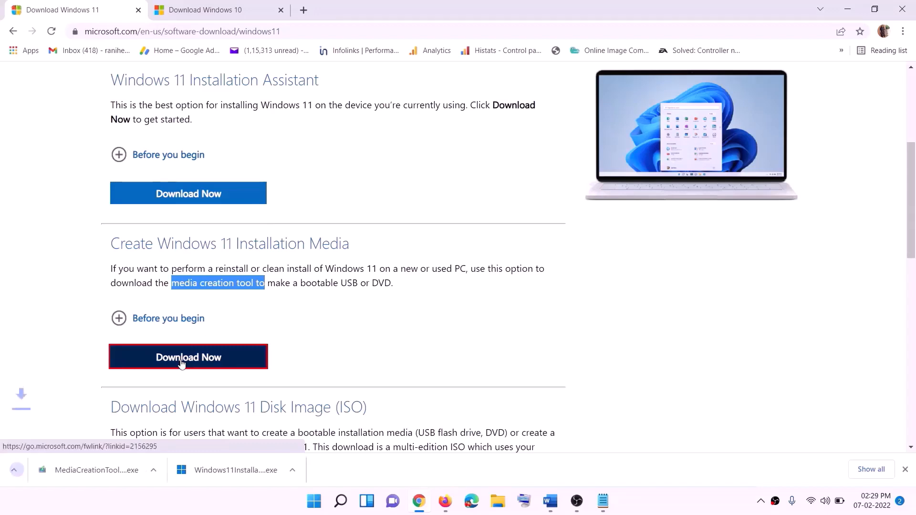
pyautogui.click(62, 473)
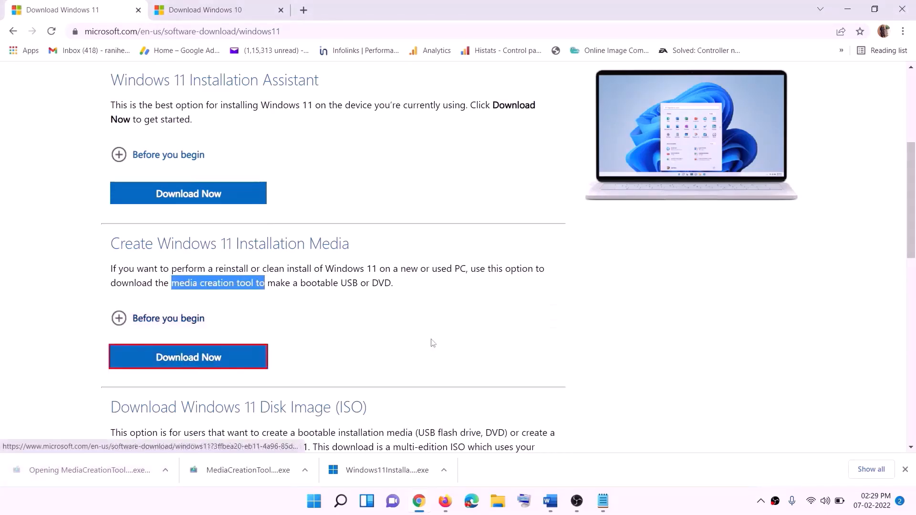
pyautogui.click(397, 347)
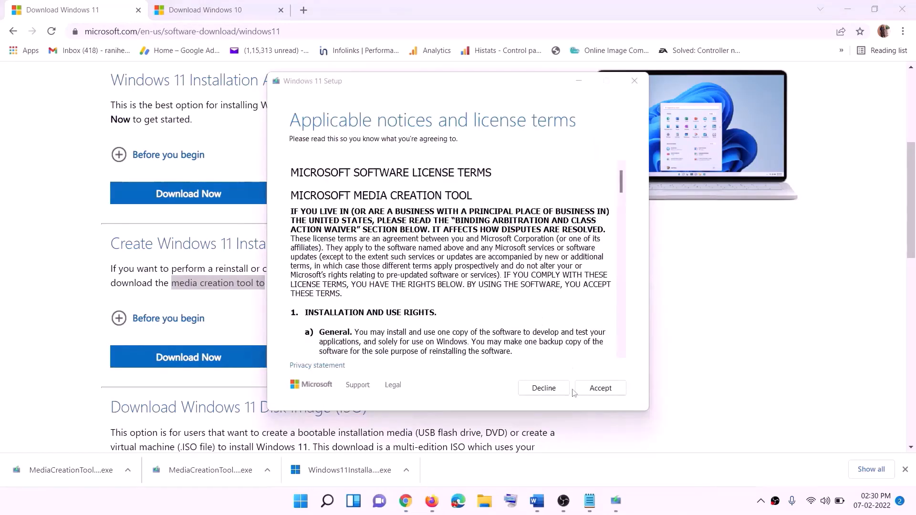
# Accept the license, keep the recommended edition, choose ISO file, and save Windows.iso to the Desktop.
pyautogui.click(578, 389)
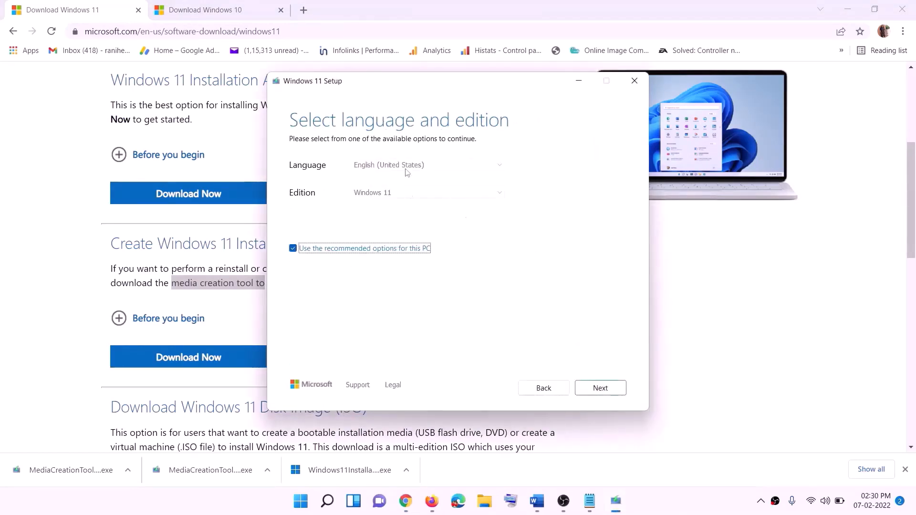
pyautogui.click(600, 388)
pyautogui.click(329, 205)
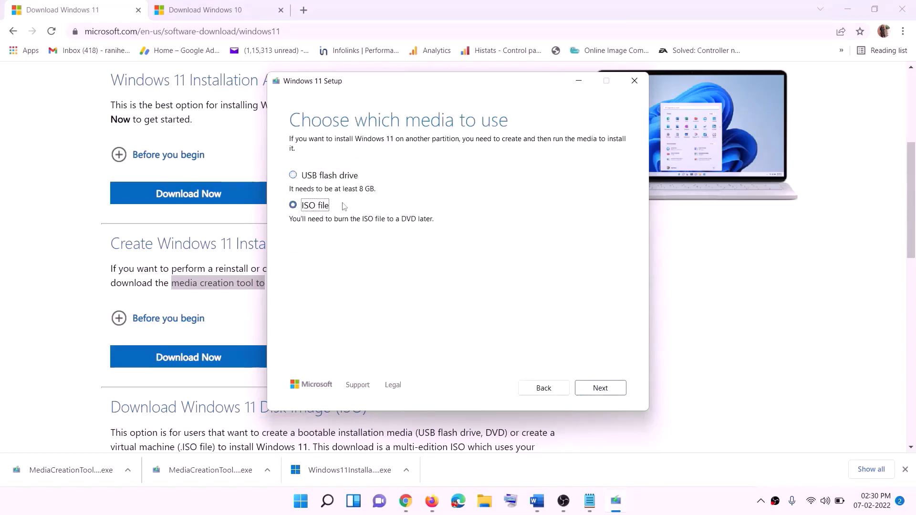
pyautogui.click(605, 390)
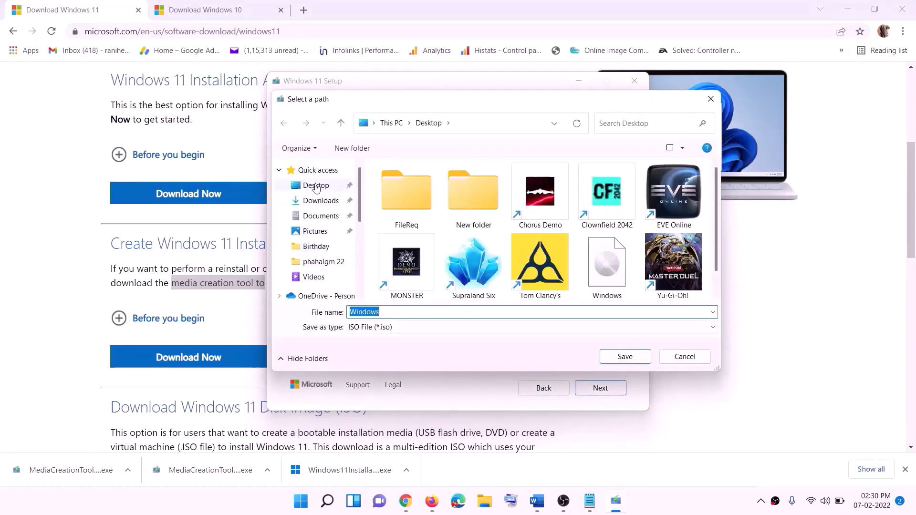
pyautogui.click(345, 186)
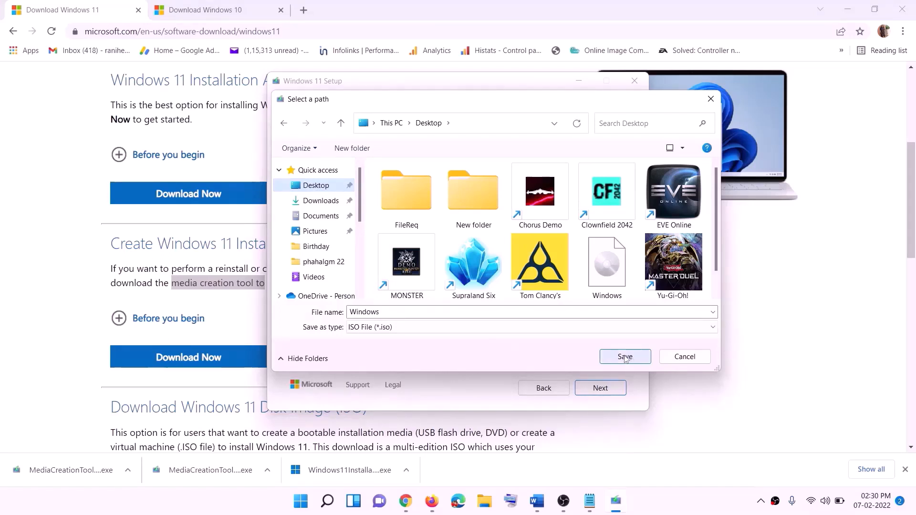
pyautogui.click(647, 501)
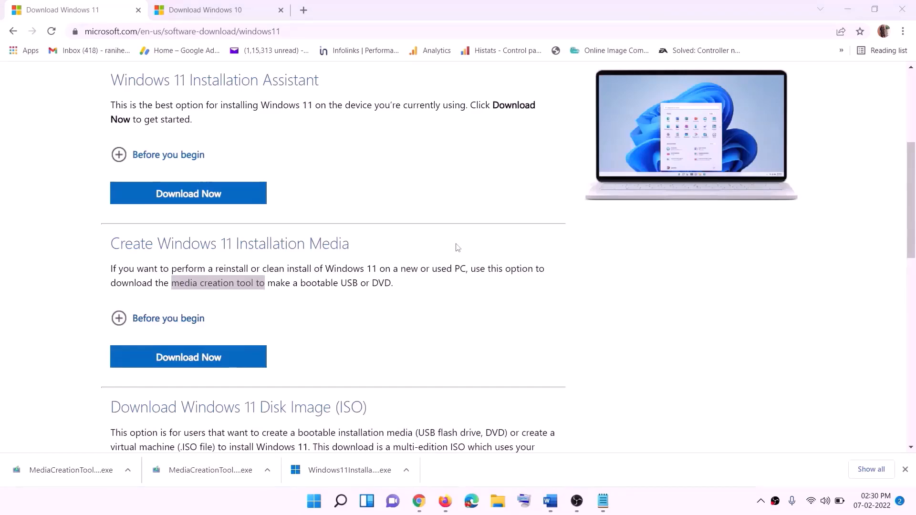
# Show the desktop and mount the Windows disc image to view its files.
pyautogui.press('super+d')
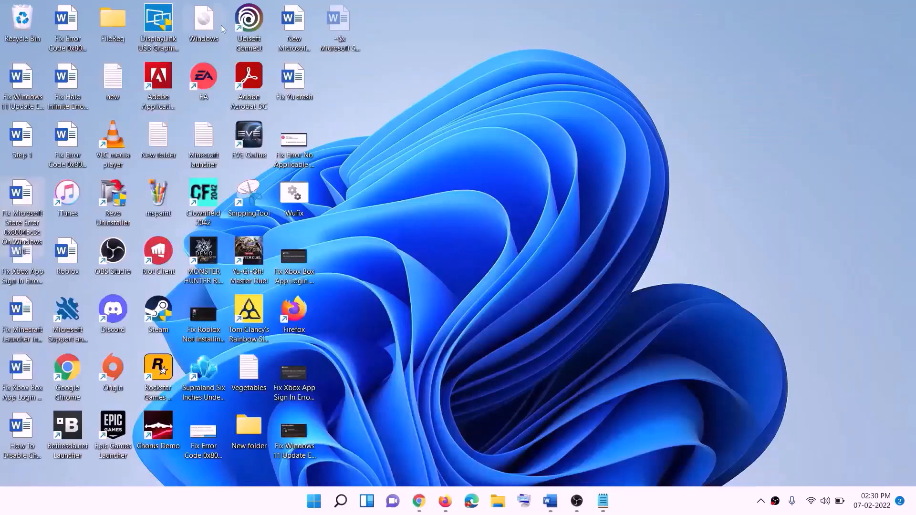
pyautogui.moveTo(222, 28); pyautogui.dragTo(362, 285)
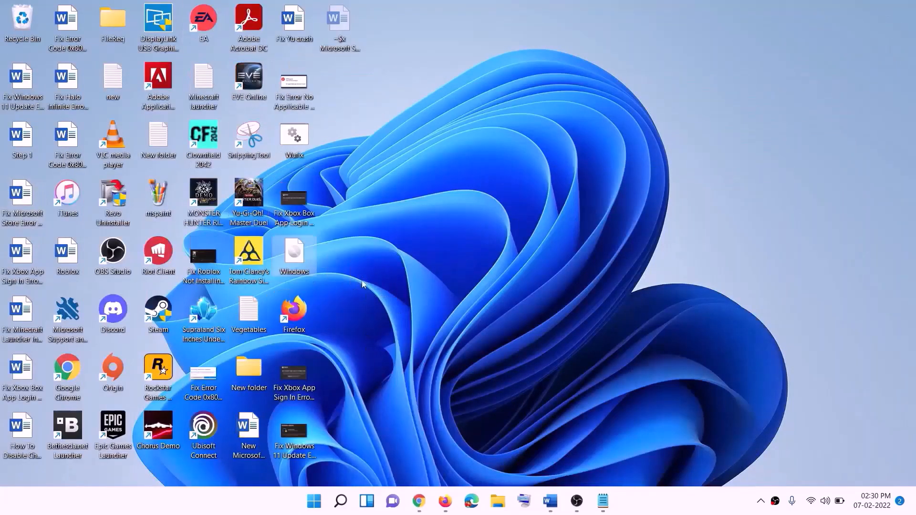
pyautogui.doubleClick(297, 262)
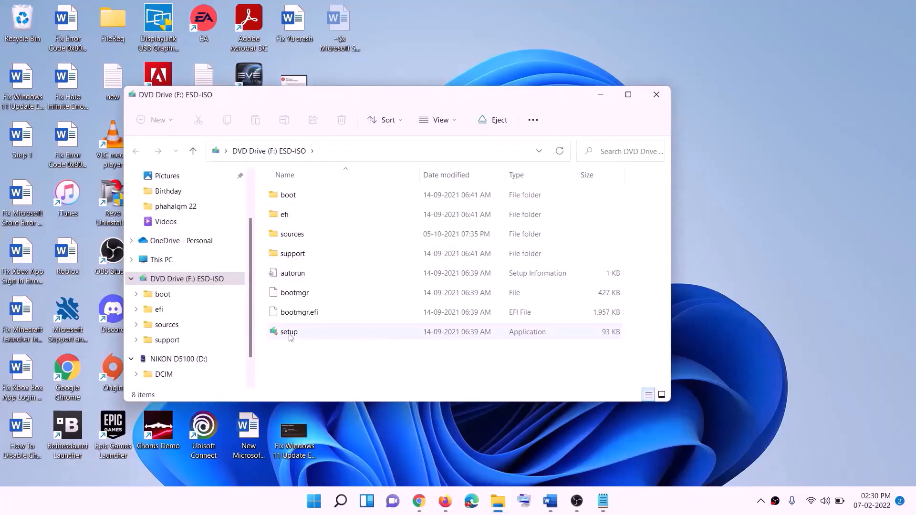
# Run the Windows 11 setup from the disc image, approve admin access, and continue past the start page.
pyautogui.click(291, 334)
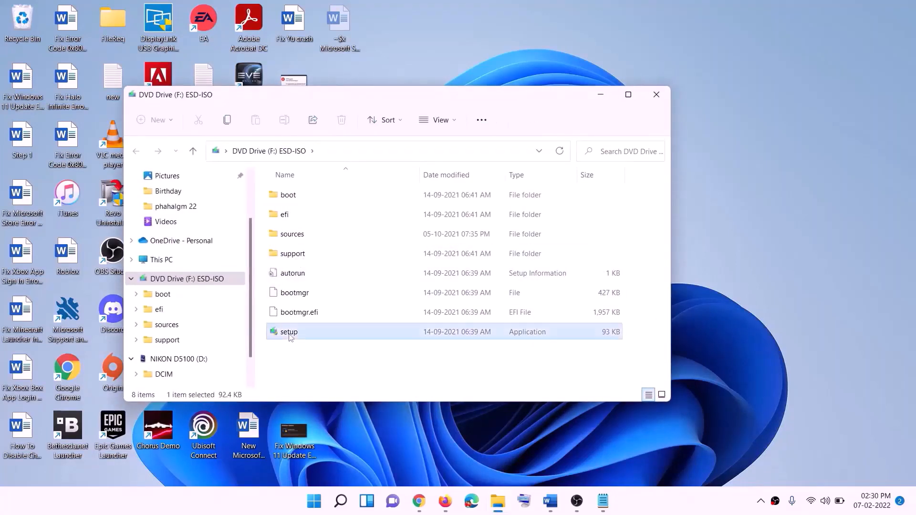
pyautogui.doubleClick(313, 332)
pyautogui.click(377, 375)
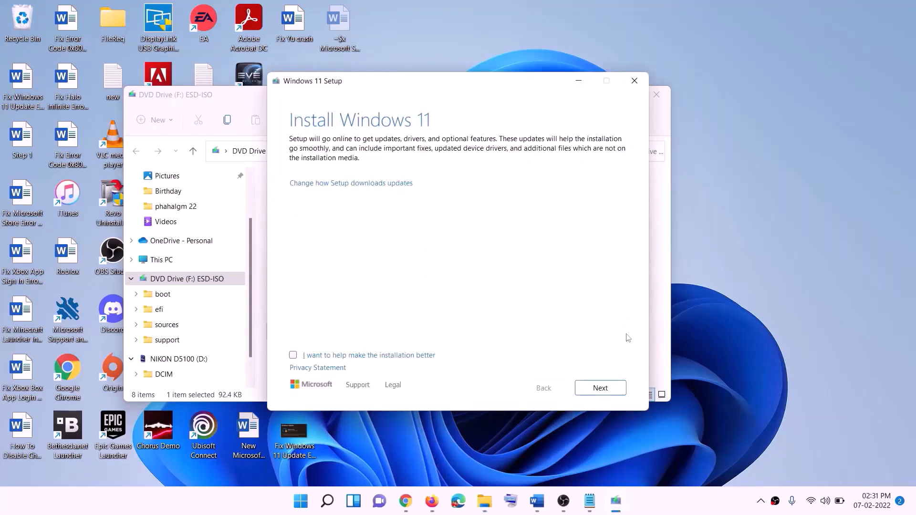
pyautogui.click(603, 388)
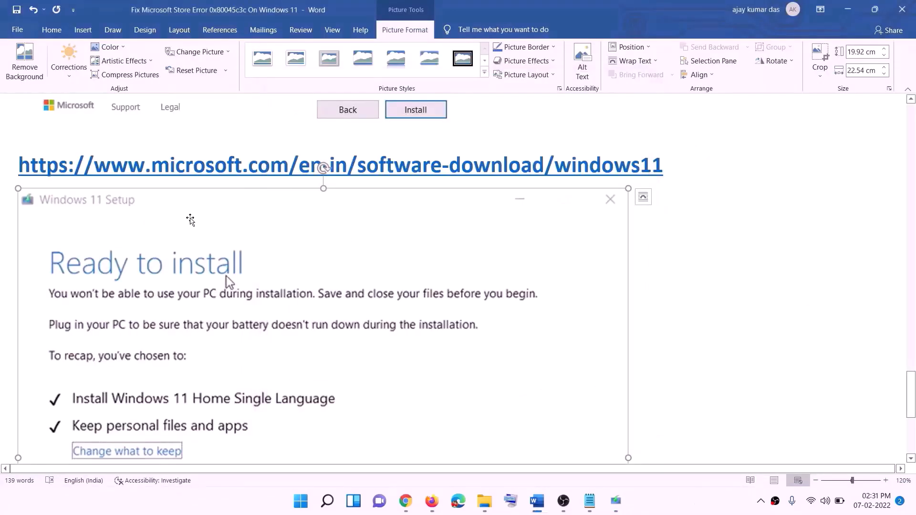
pyautogui.scroll(-1, 213, 240)
pyautogui.scroll(-1, 213, 240)
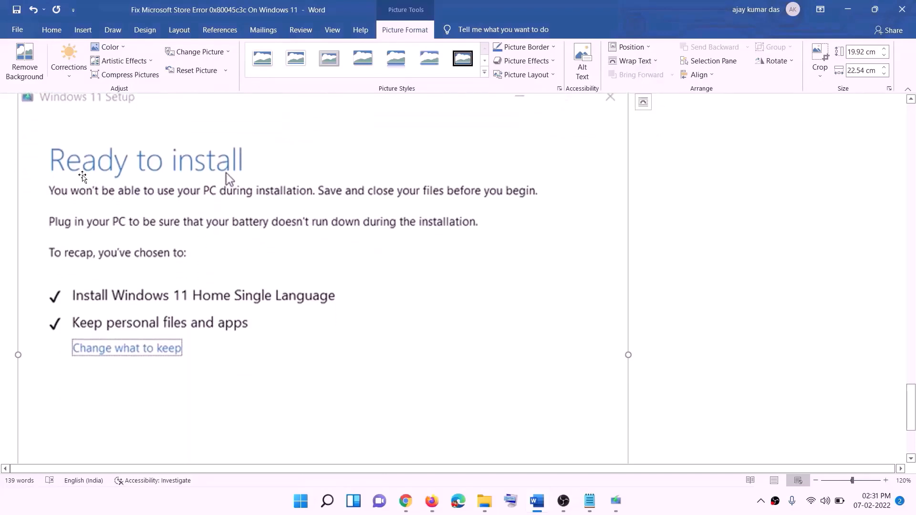
pyautogui.scroll(-1, 201, 276)
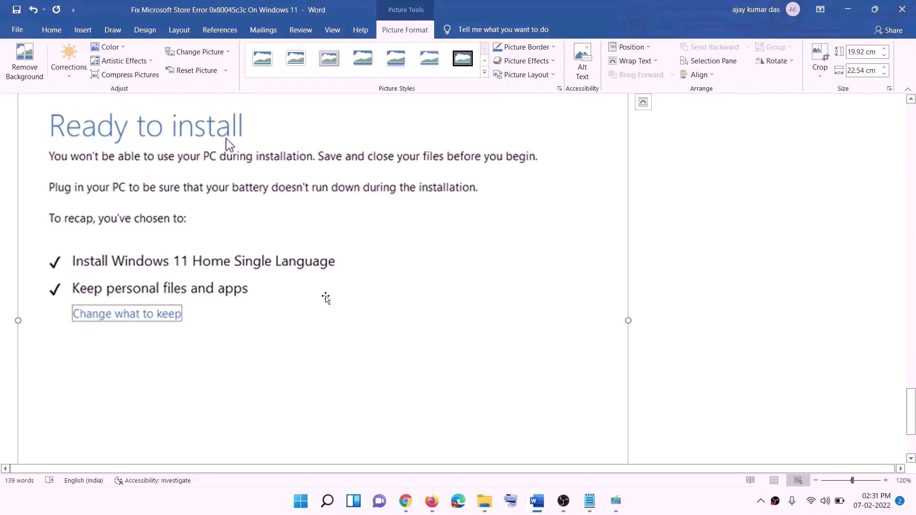
pyautogui.scroll(-2, 325, 299)
pyautogui.scroll(5, 487, 357)
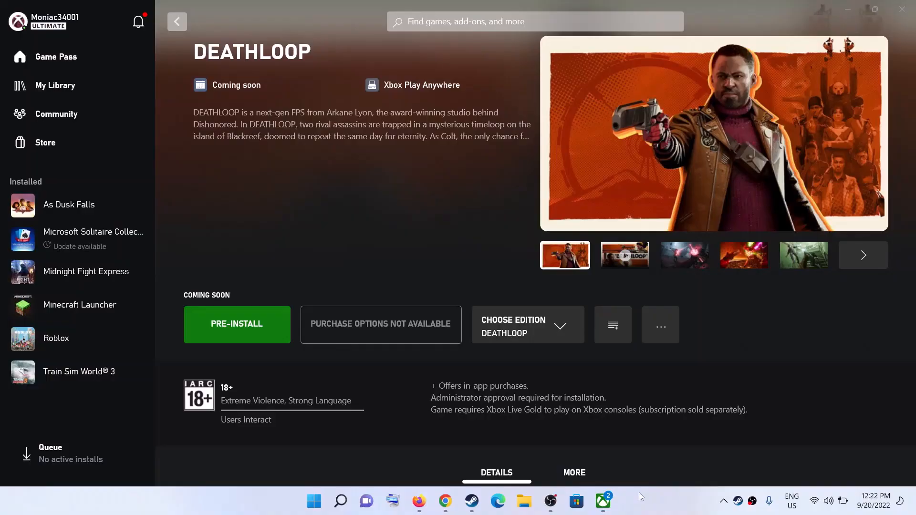
# Pre-install DEATHLOOP to drive C: and check it appears as Preparing 0% in the install queue.
pyautogui.click(265, 336)
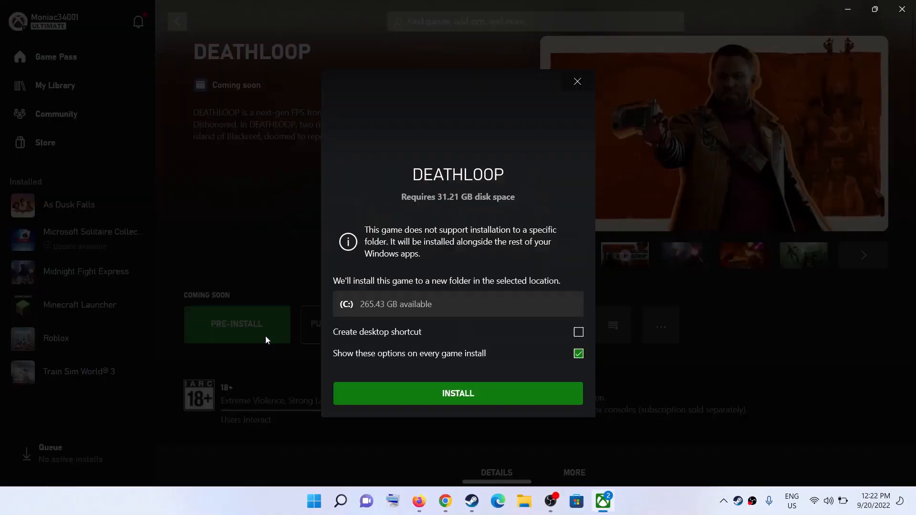
pyautogui.click(465, 389)
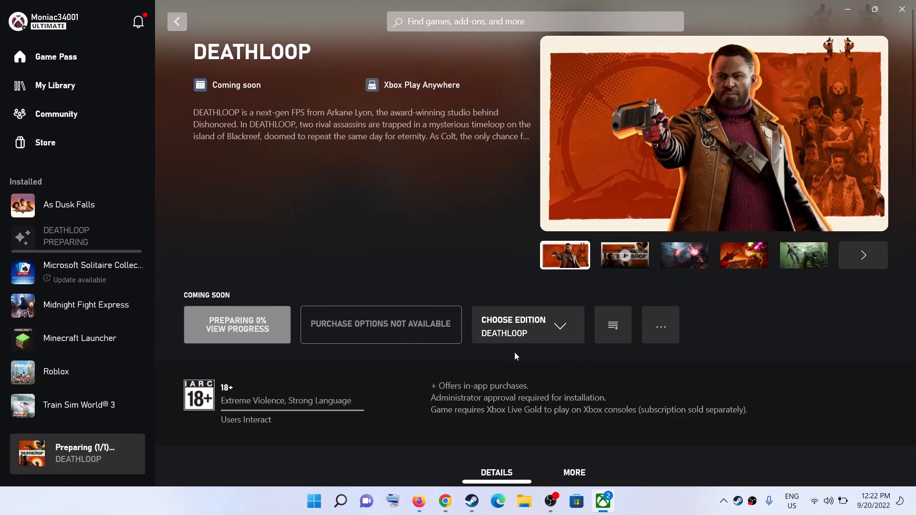
pyautogui.click(673, 512)
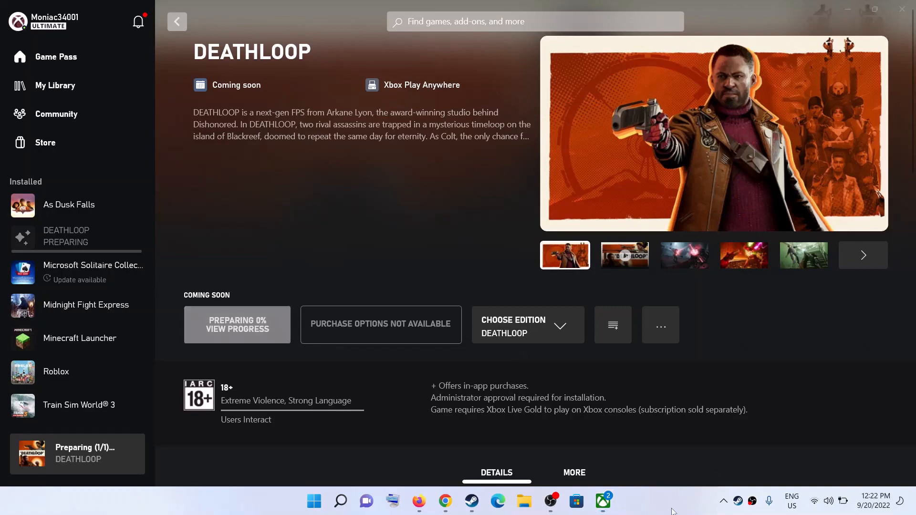